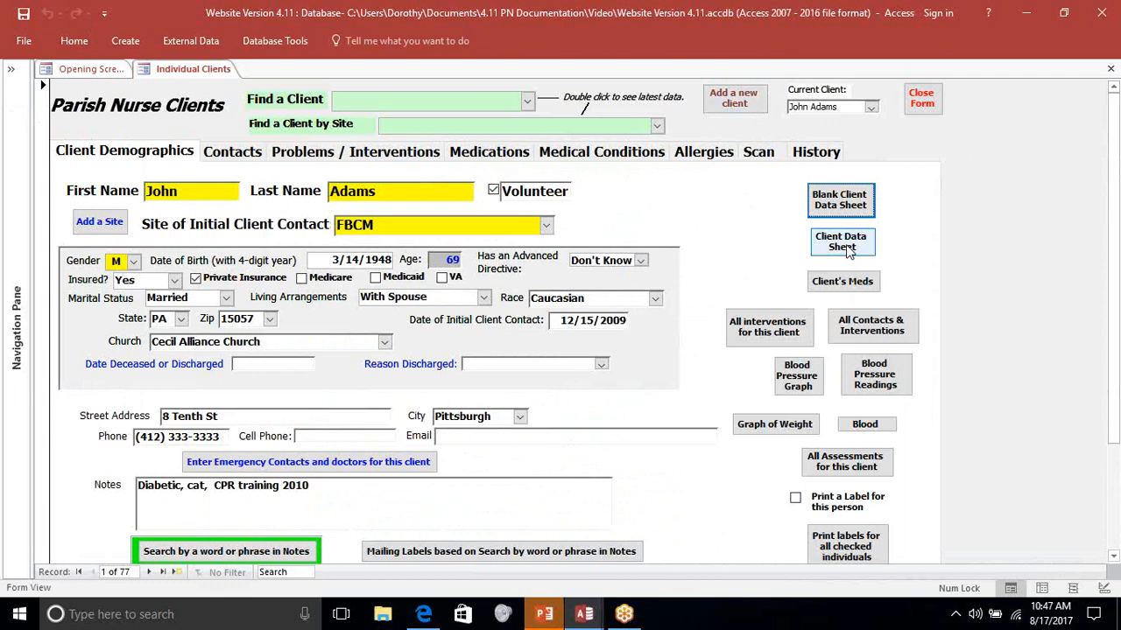
# - Preview the current client's Client Data Sheet, read through the interventions on both pages, and close the preview
pyautogui.click(842, 245)
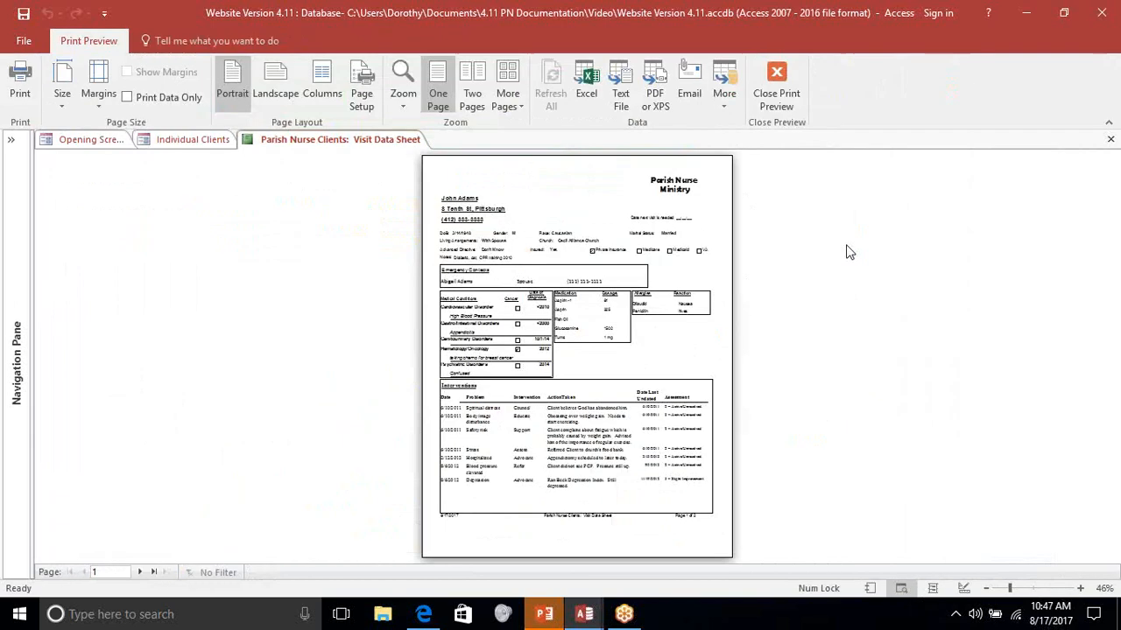
pyautogui.click(727, 282)
pyautogui.scroll(4, 727, 285)
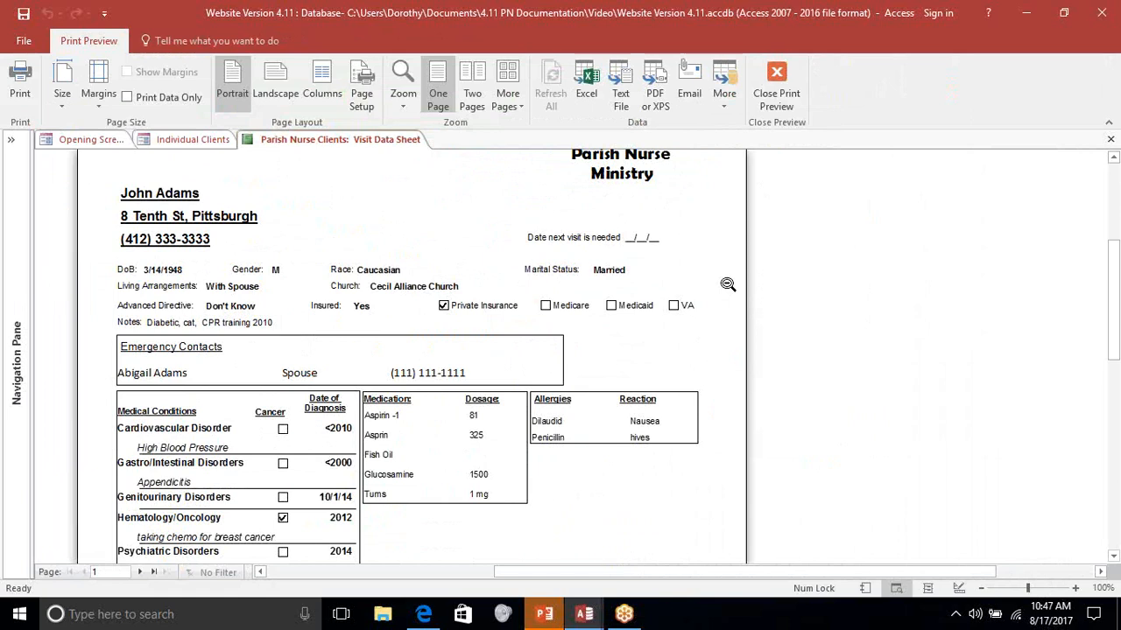
pyautogui.scroll(-3, 728, 285)
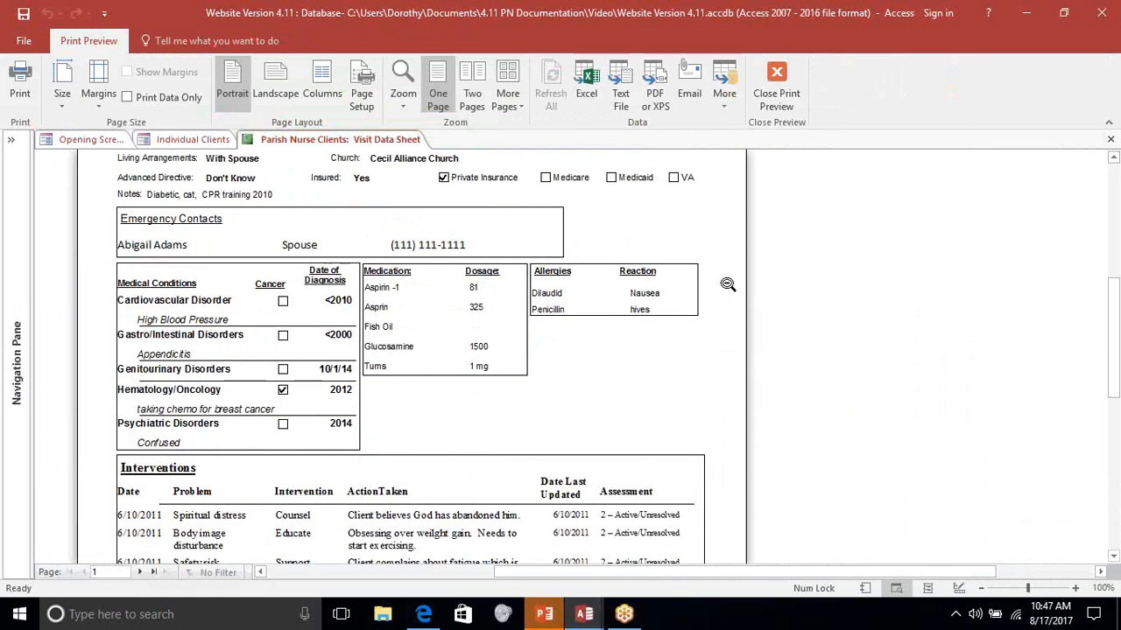
pyautogui.scroll(-6, 728, 285)
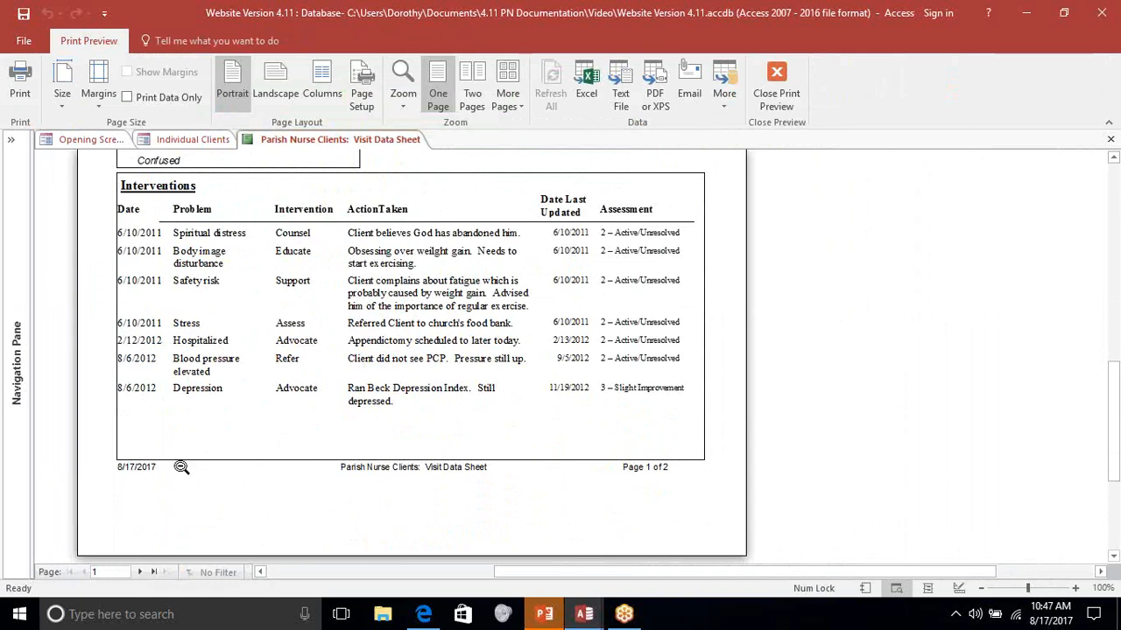
pyautogui.click(138, 572)
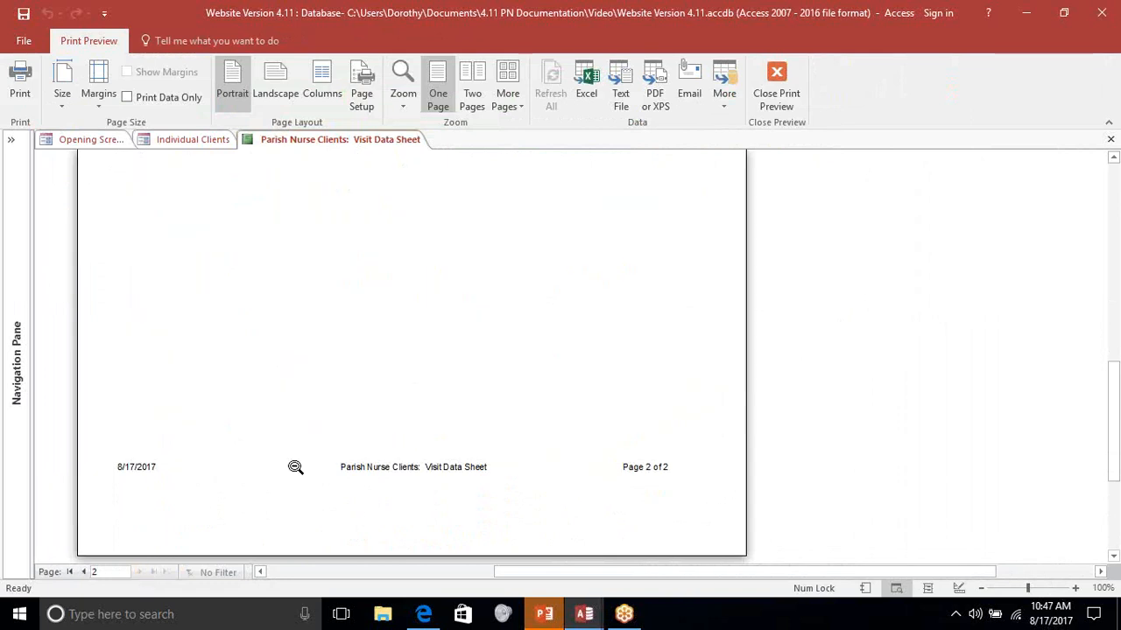
pyautogui.scroll(12, 325, 400)
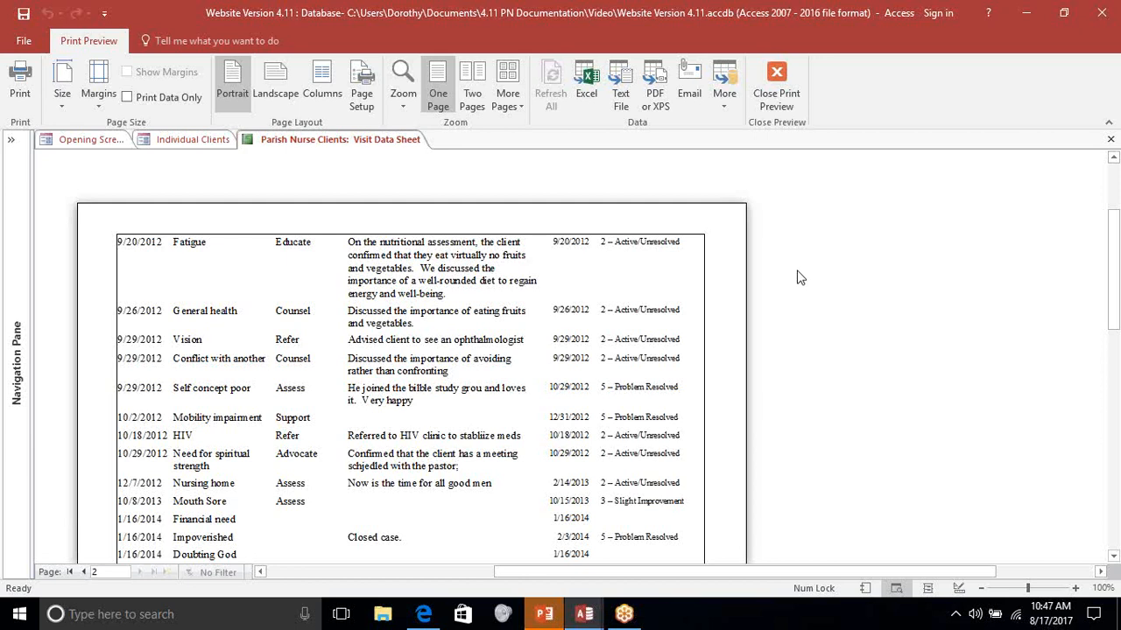
pyautogui.click(777, 84)
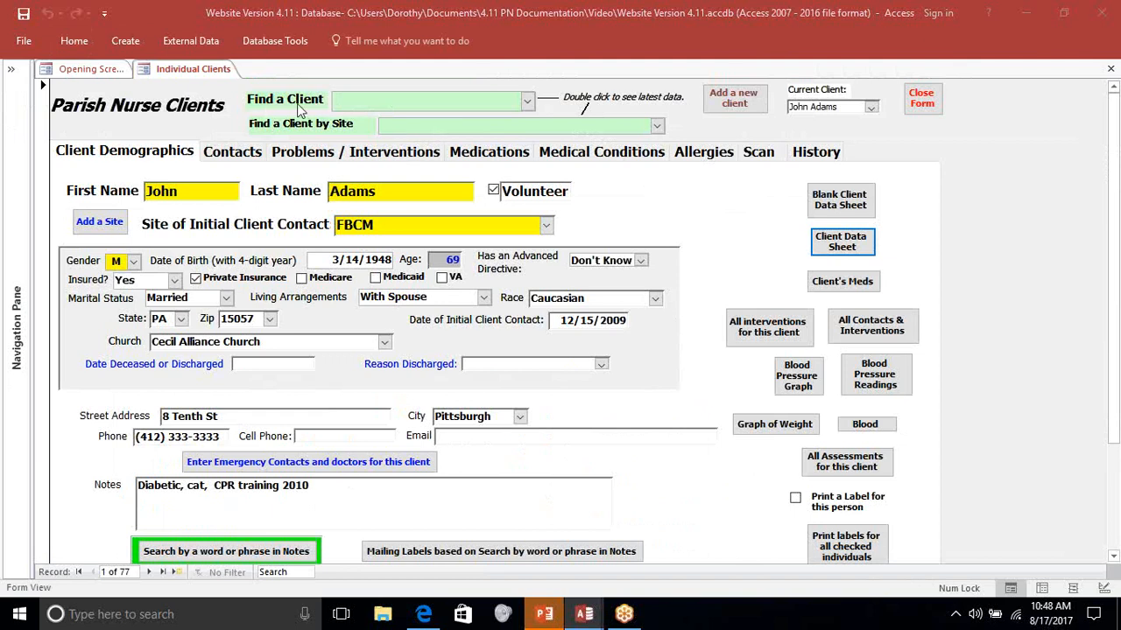
# - Find another client by last name, display that client's demographics record, and close the Individual Clients form
pyautogui.click(344, 104)
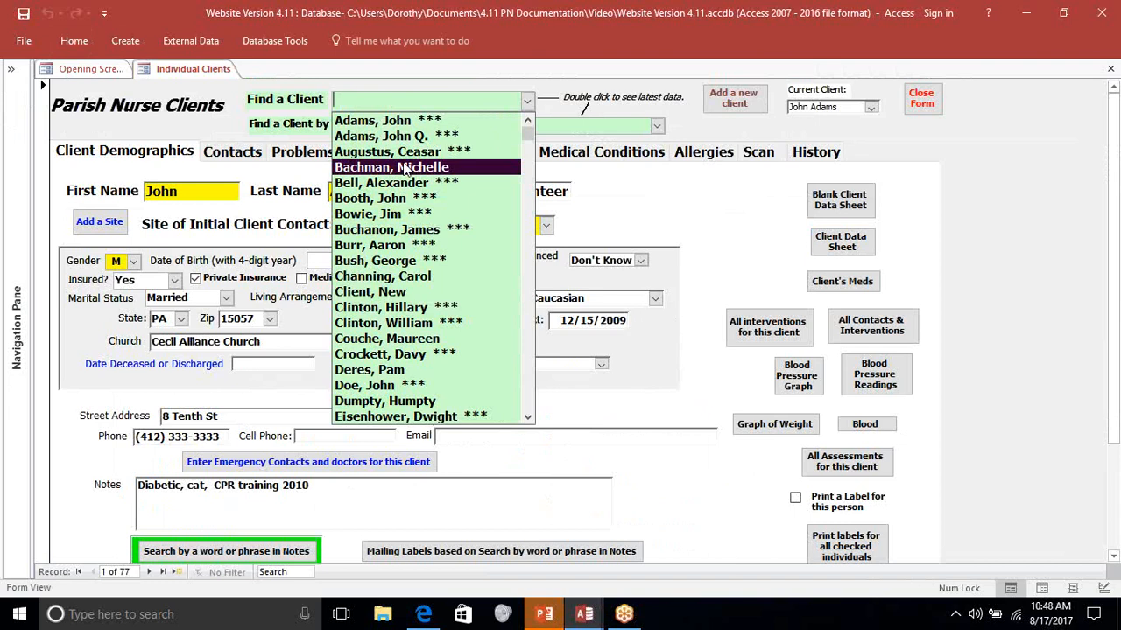
pyautogui.write('horner, Jack ***')
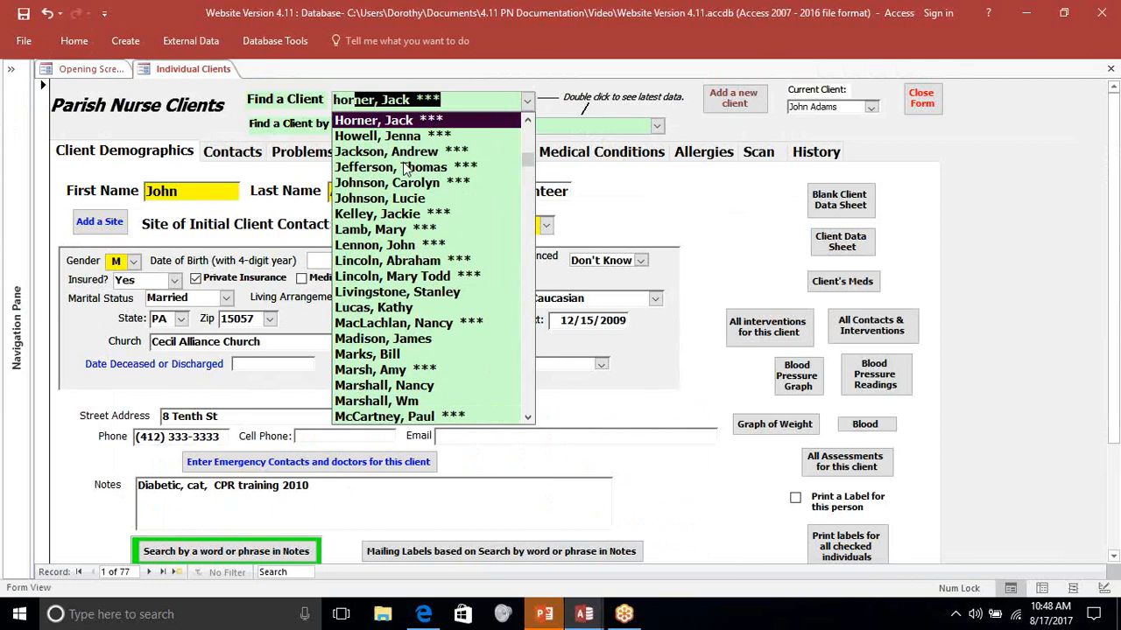
pyautogui.click(438, 122)
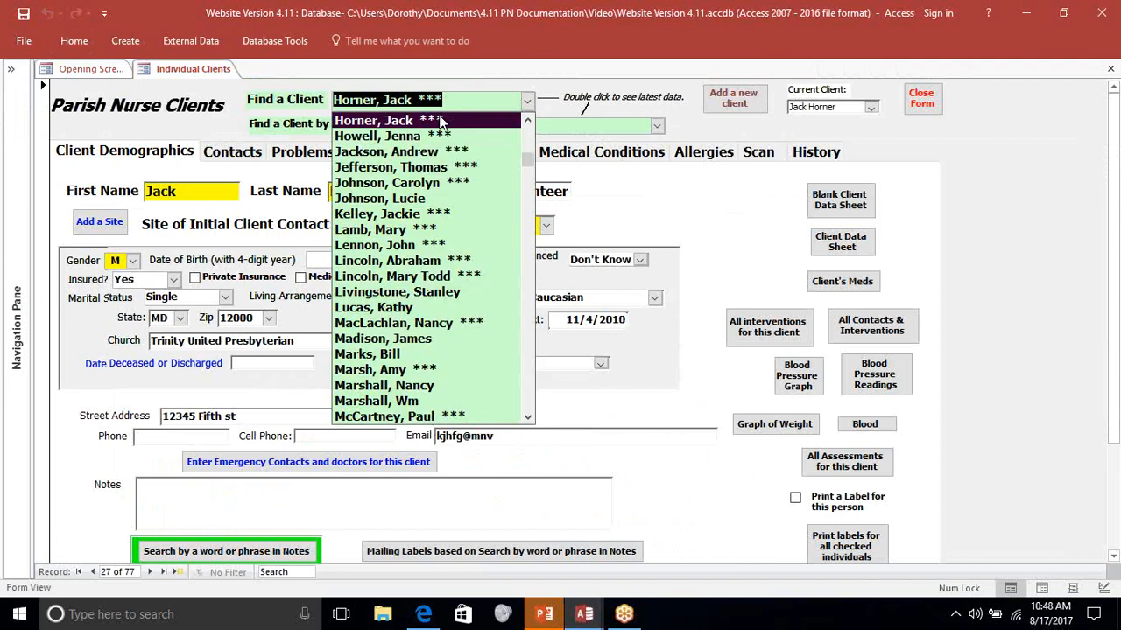
pyautogui.click(694, 213)
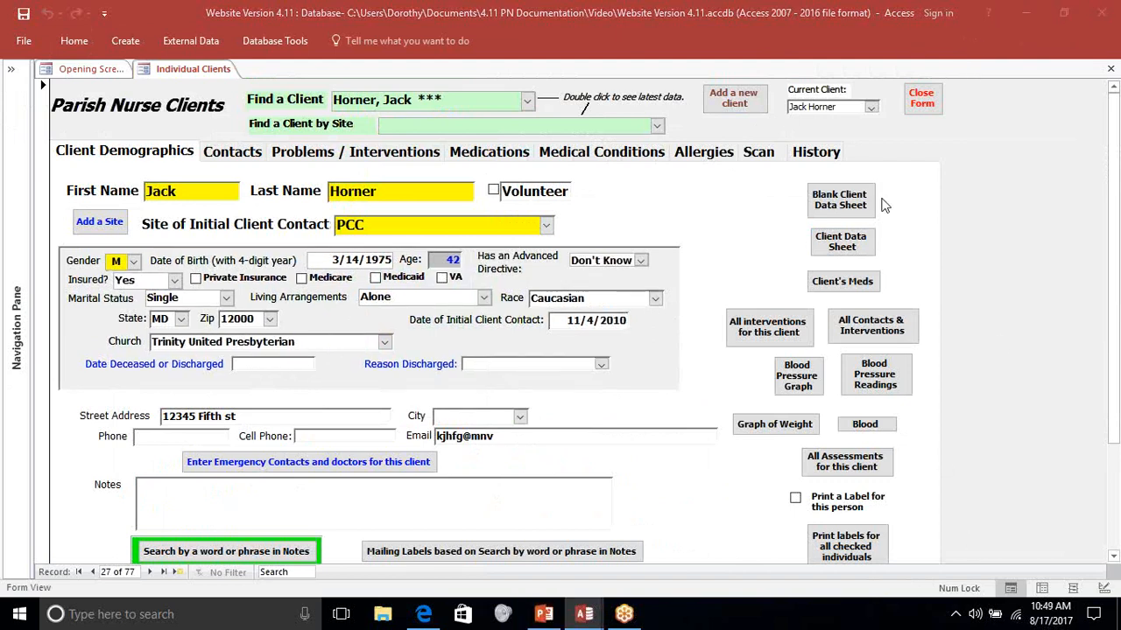
pyautogui.click(930, 103)
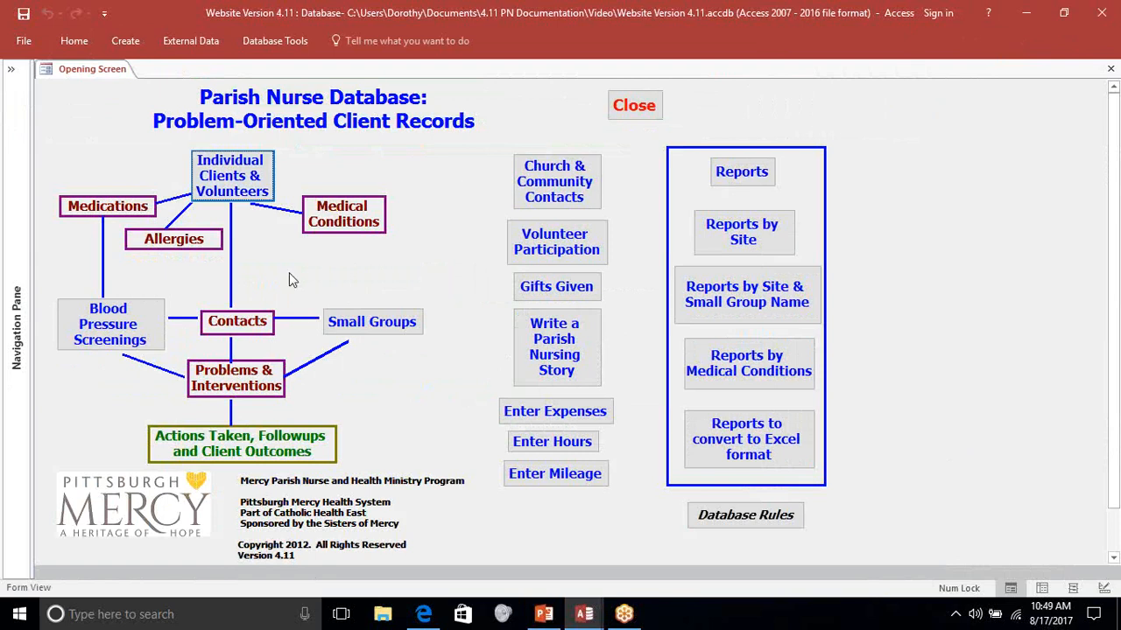
# - Look over the Blood Pressure Screenings form and the Small Groups attendance form with its list of groups, closing each form
pyautogui.click(139, 334)
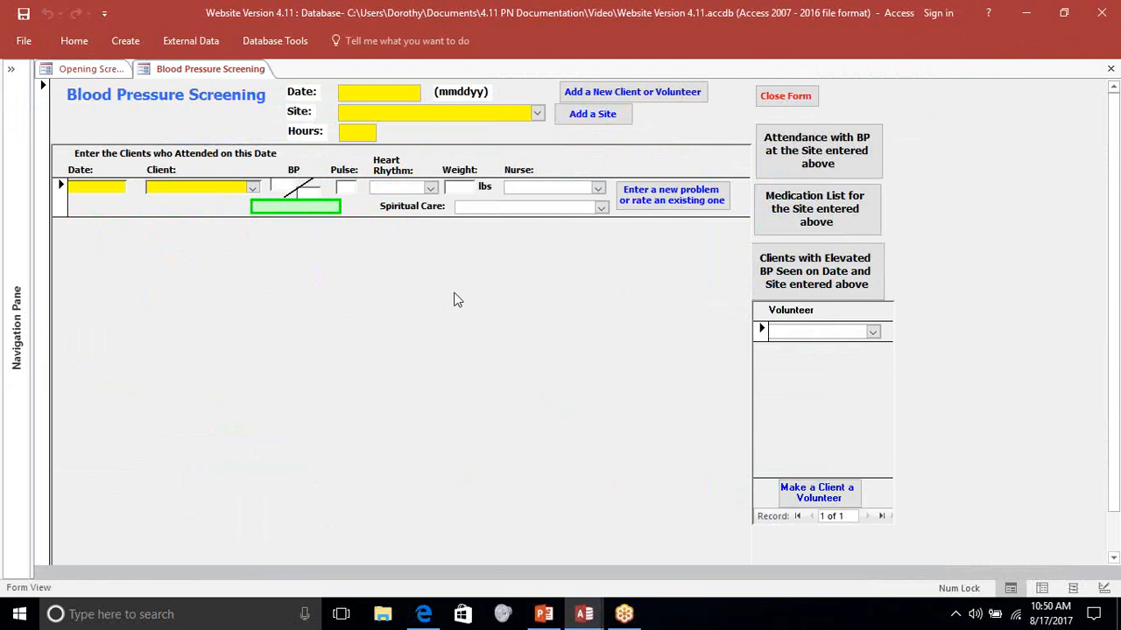
pyautogui.click(795, 97)
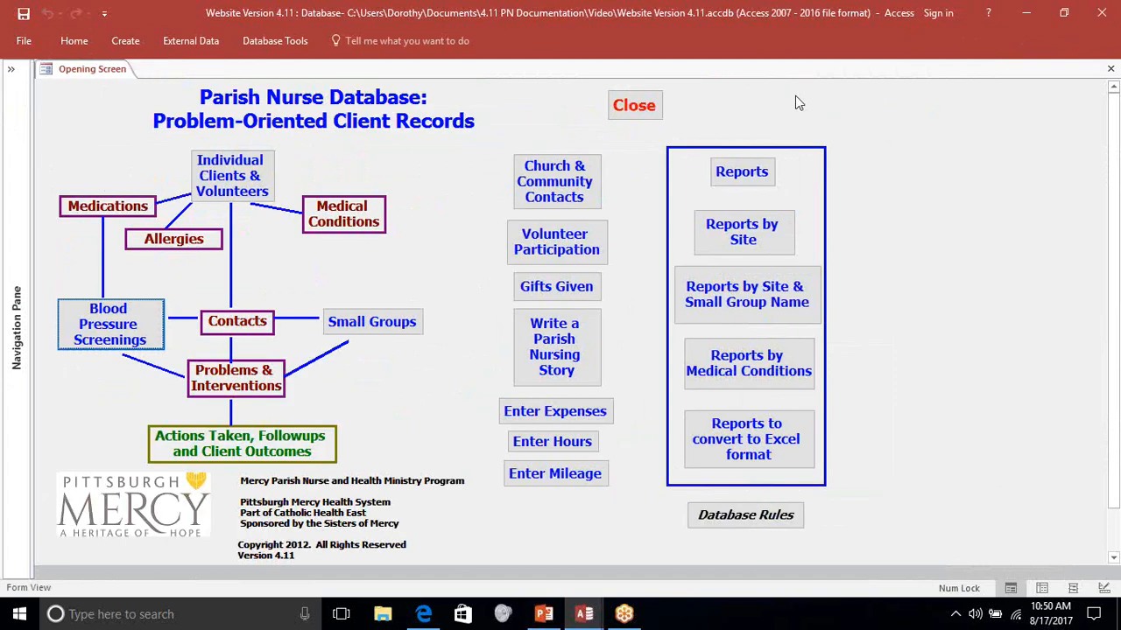
pyautogui.click(383, 325)
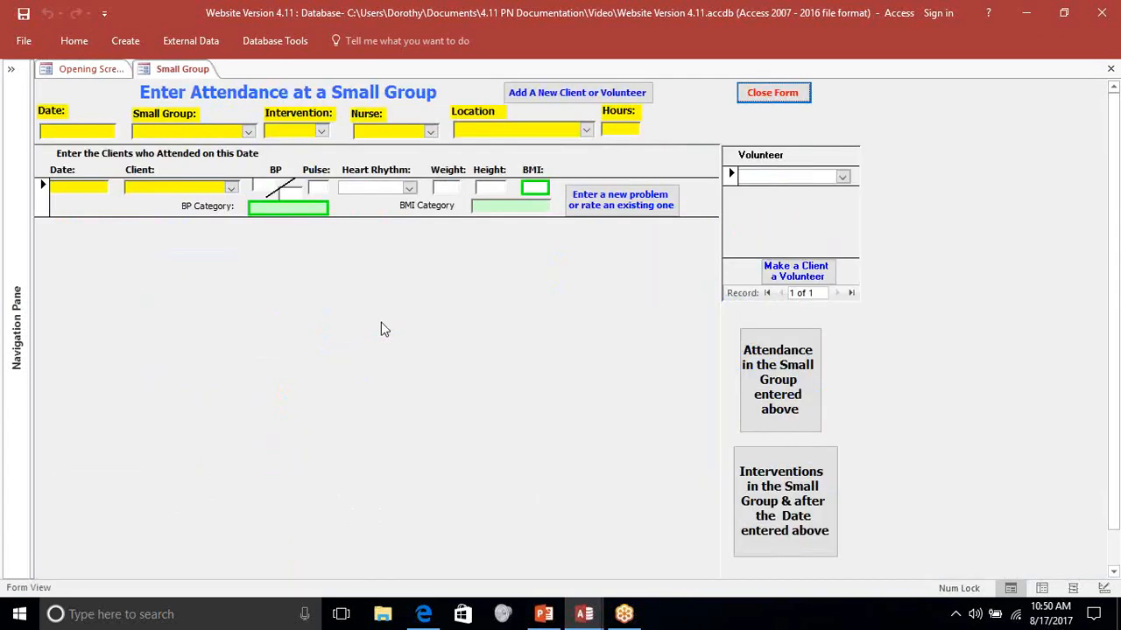
pyautogui.click(249, 131)
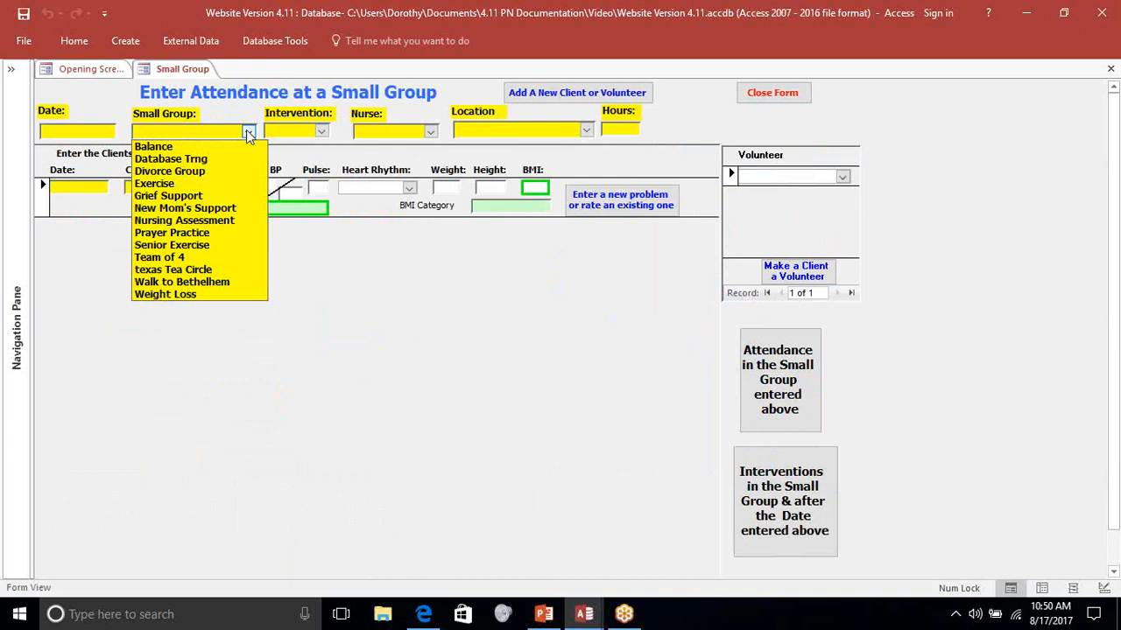
pyautogui.click(341, 267)
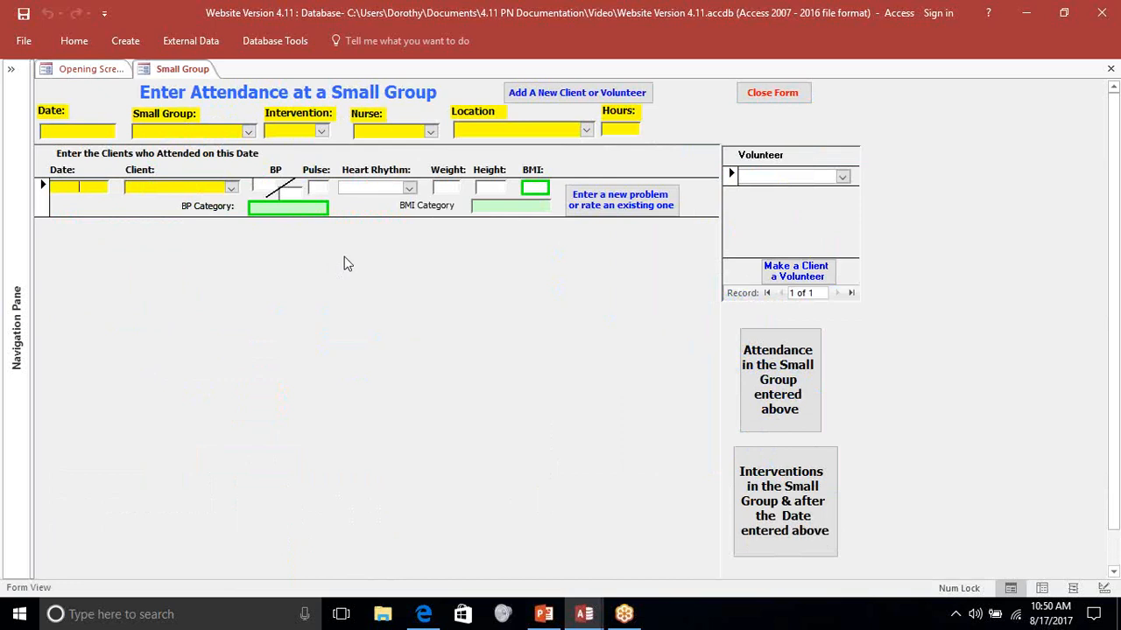
pyautogui.click(764, 103)
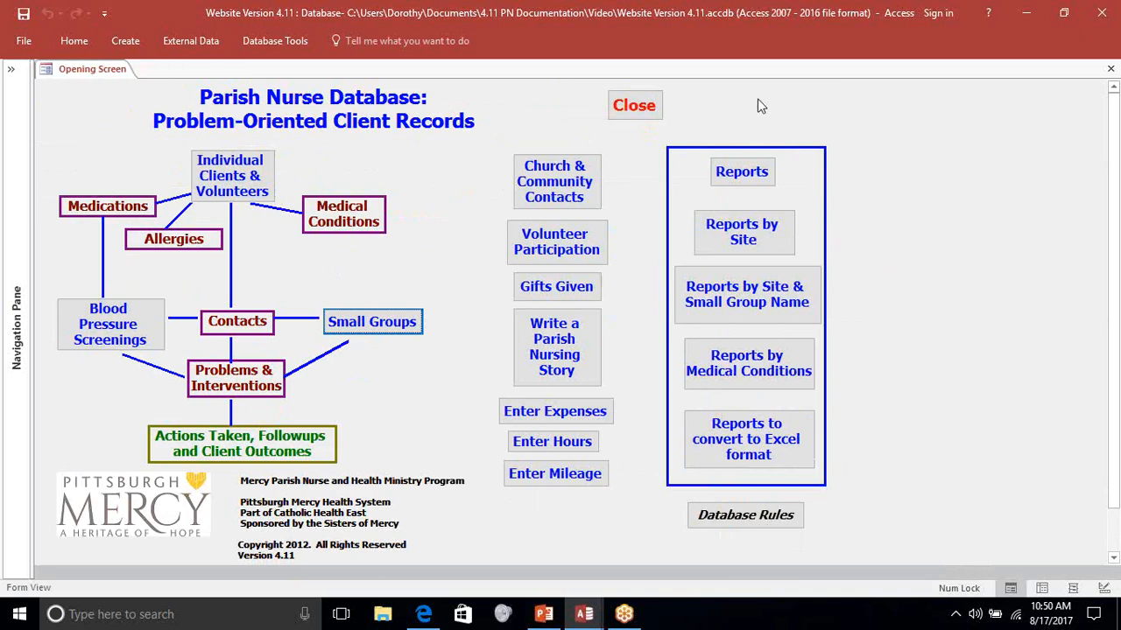
# - Open the Church & Community Contacts form and review the Purpose choices available for a new activity record
pyautogui.click(576, 198)
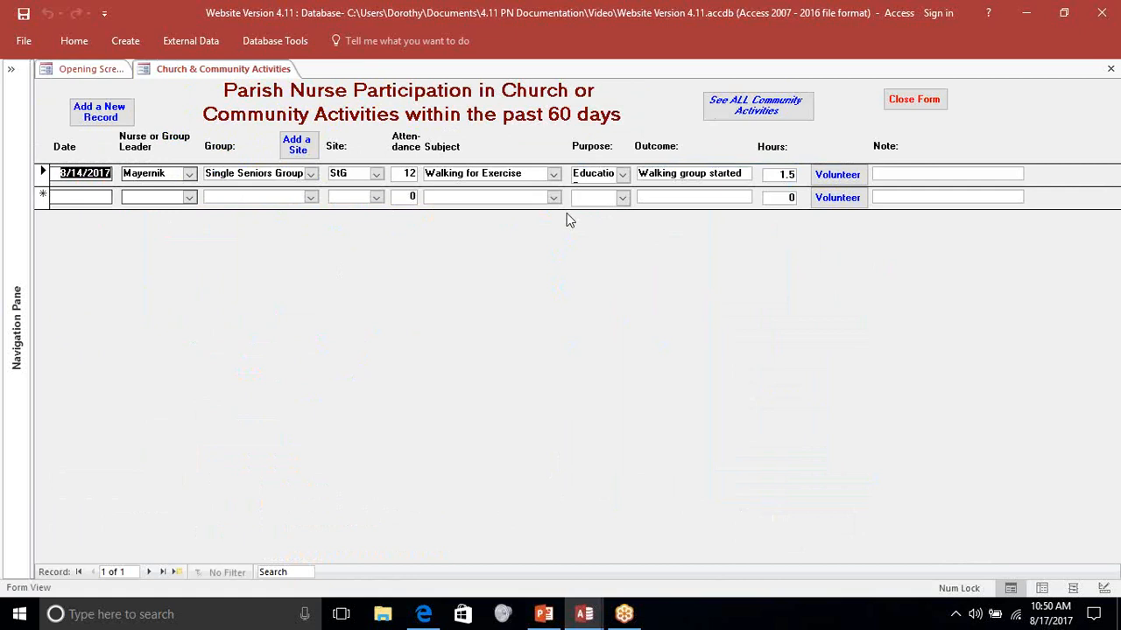
pyautogui.click(103, 195)
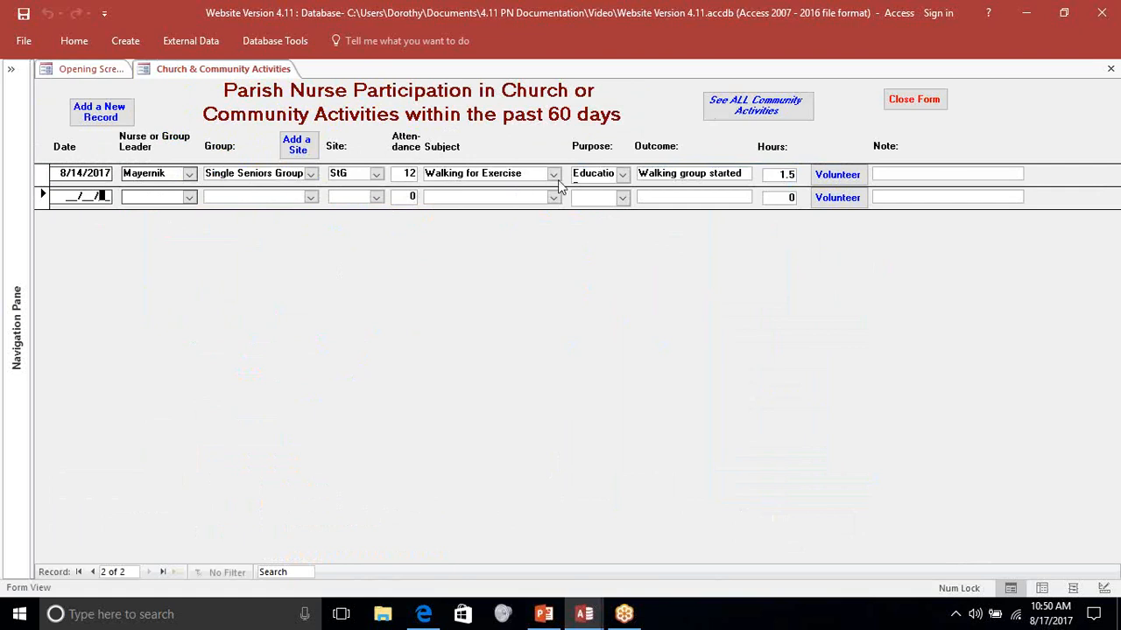
pyautogui.click(622, 198)
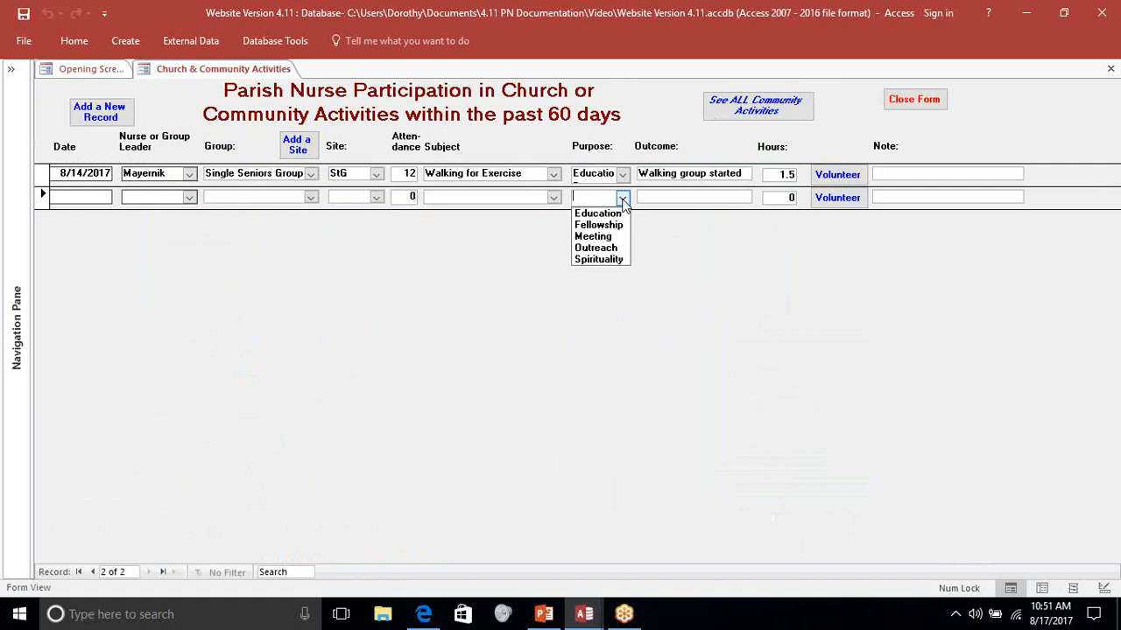
pyautogui.click(622, 198)
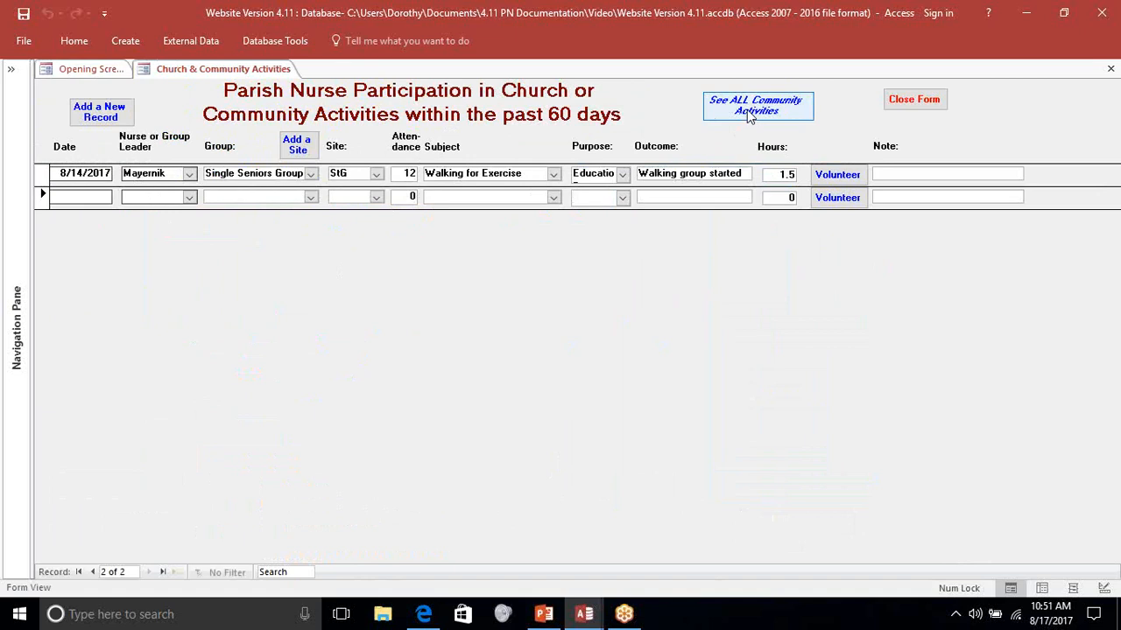
# - Browse the full list of community activities, then close it and the 60-day activities form
pyautogui.click(750, 115)
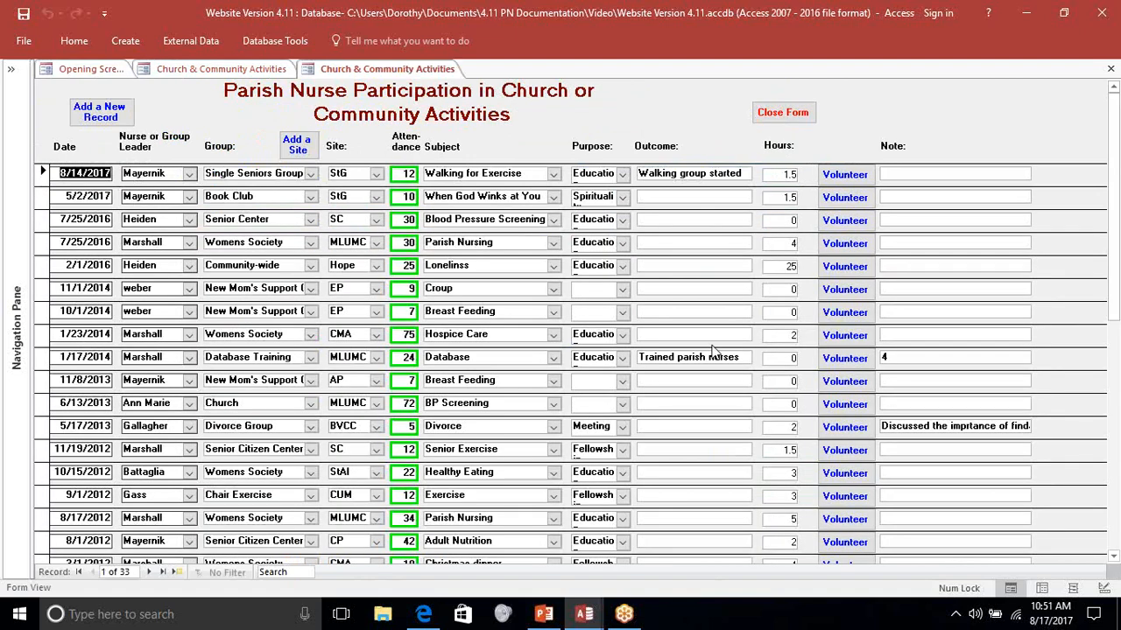
pyautogui.scroll(-5, 708, 348)
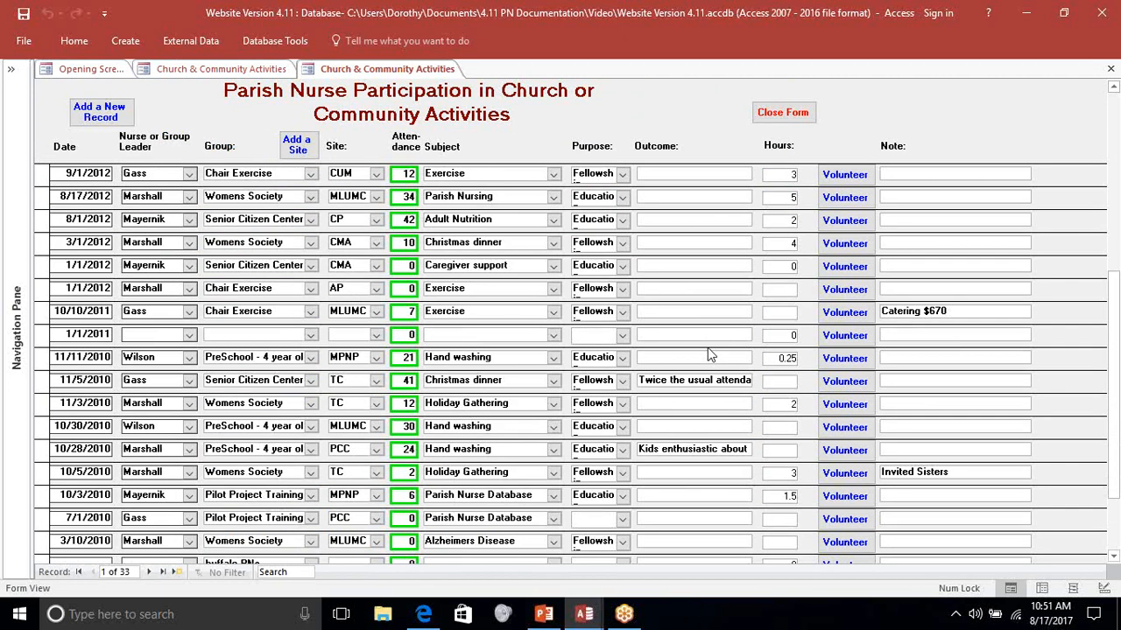
pyautogui.scroll(2, 708, 347)
pyautogui.scroll(3, 707, 348)
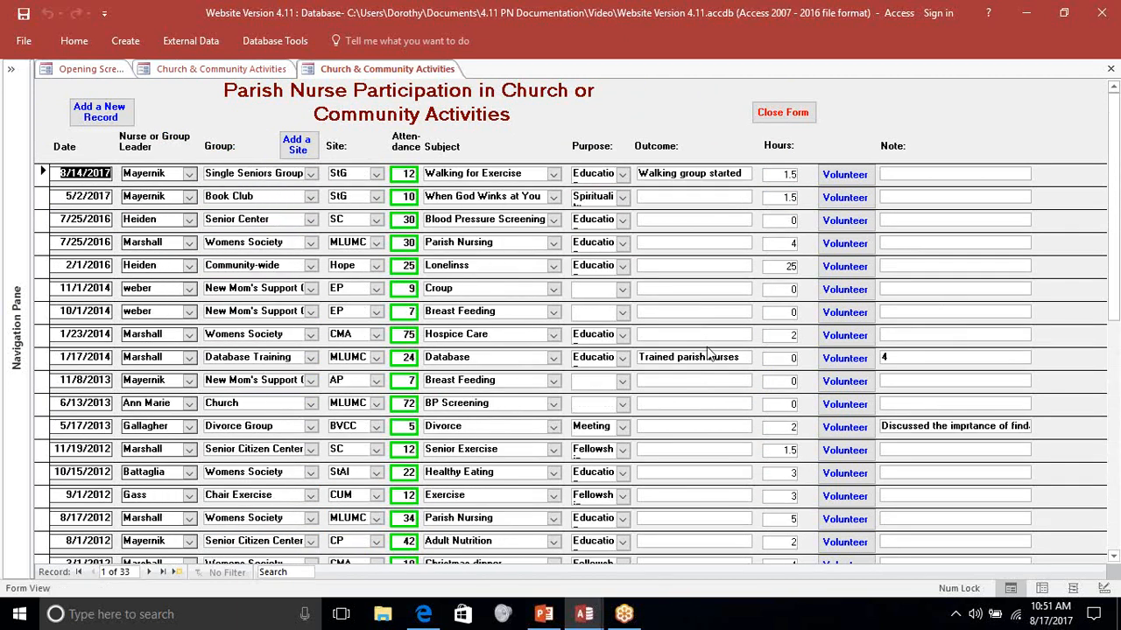
pyautogui.click(779, 114)
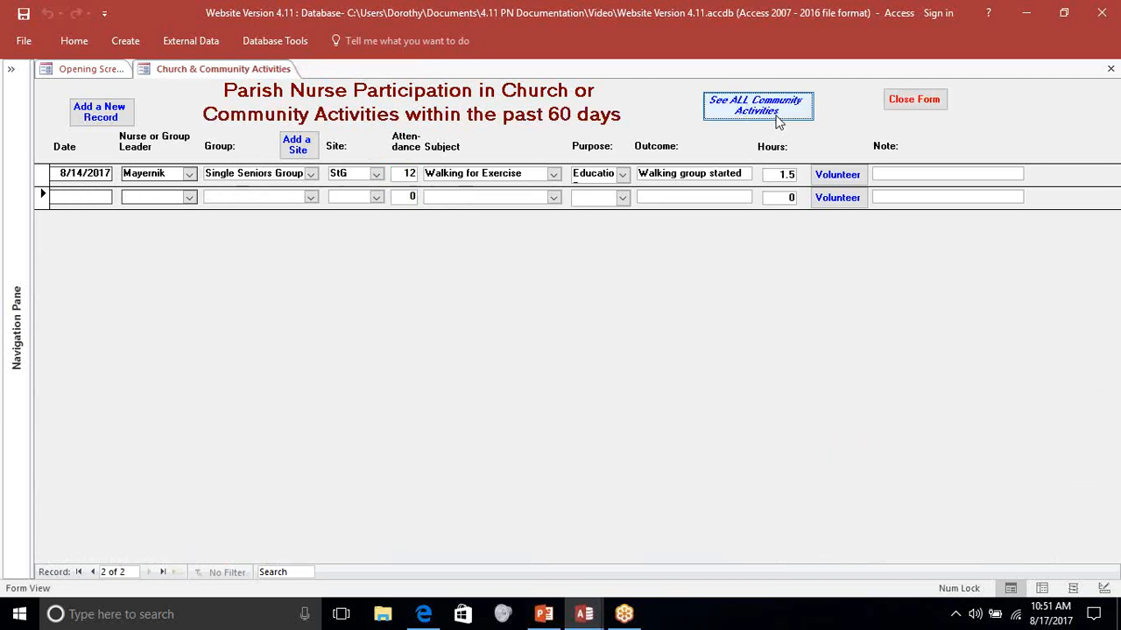
pyautogui.click(913, 99)
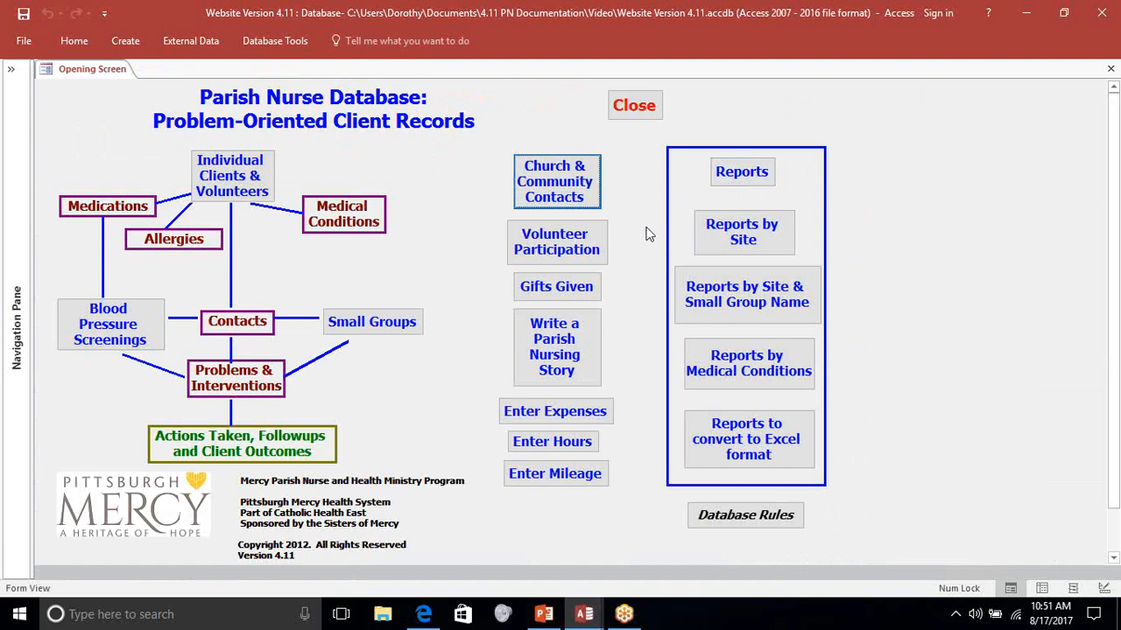
# - Review the Volunteer Participation form's blank entry row and the list of all volunteer participation, then close both forms
pyautogui.click(578, 246)
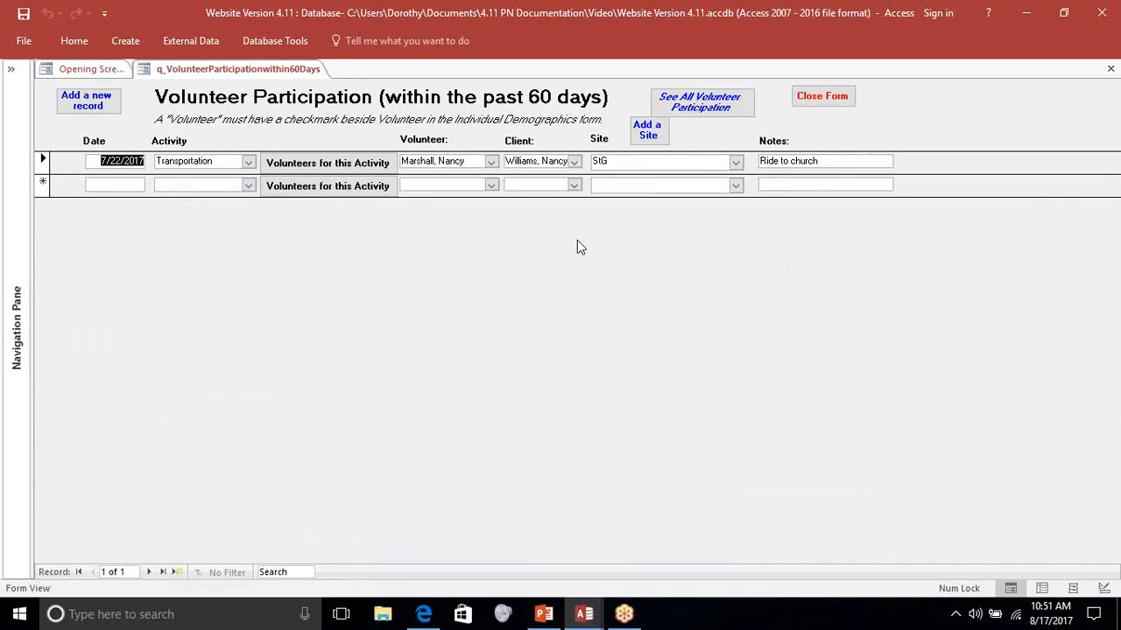
pyautogui.click(131, 184)
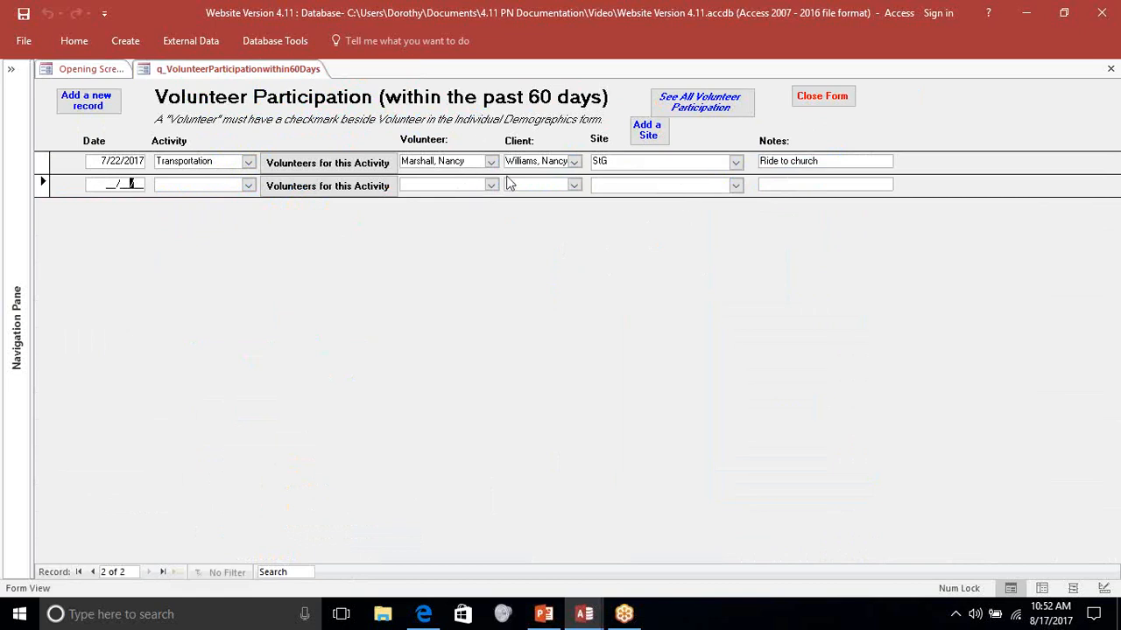
pyautogui.click(687, 111)
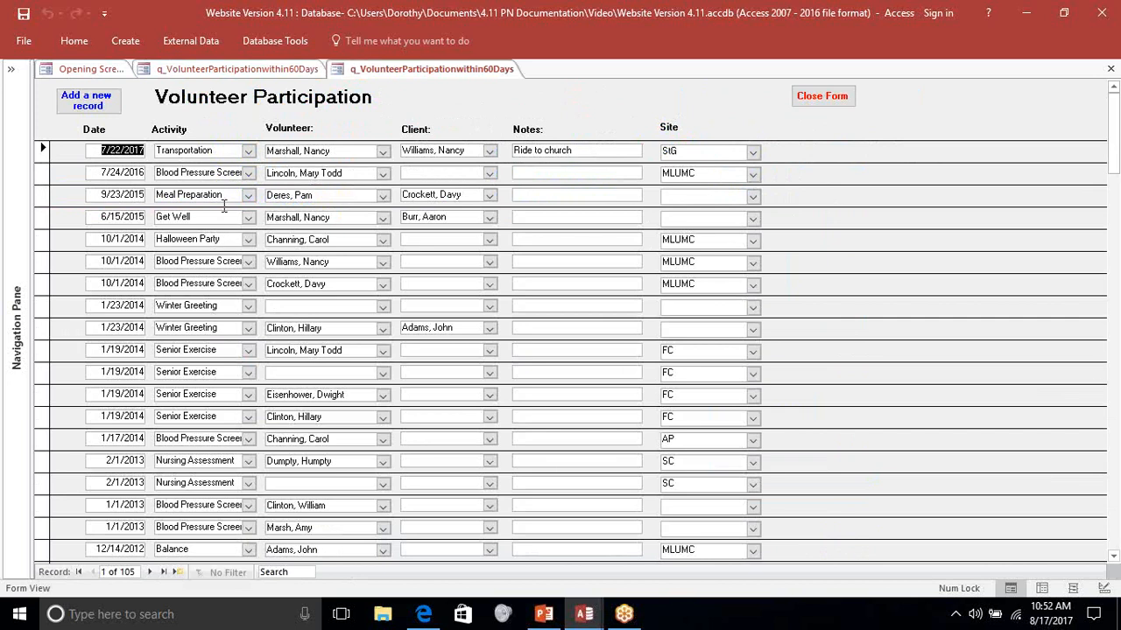
pyautogui.click(810, 105)
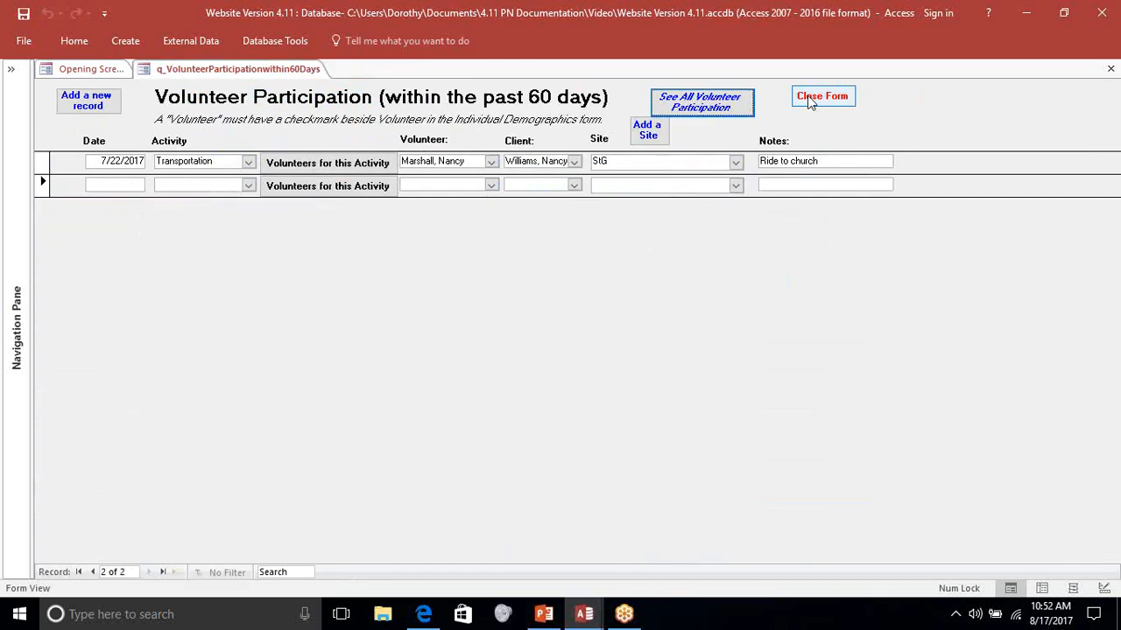
pyautogui.click(810, 102)
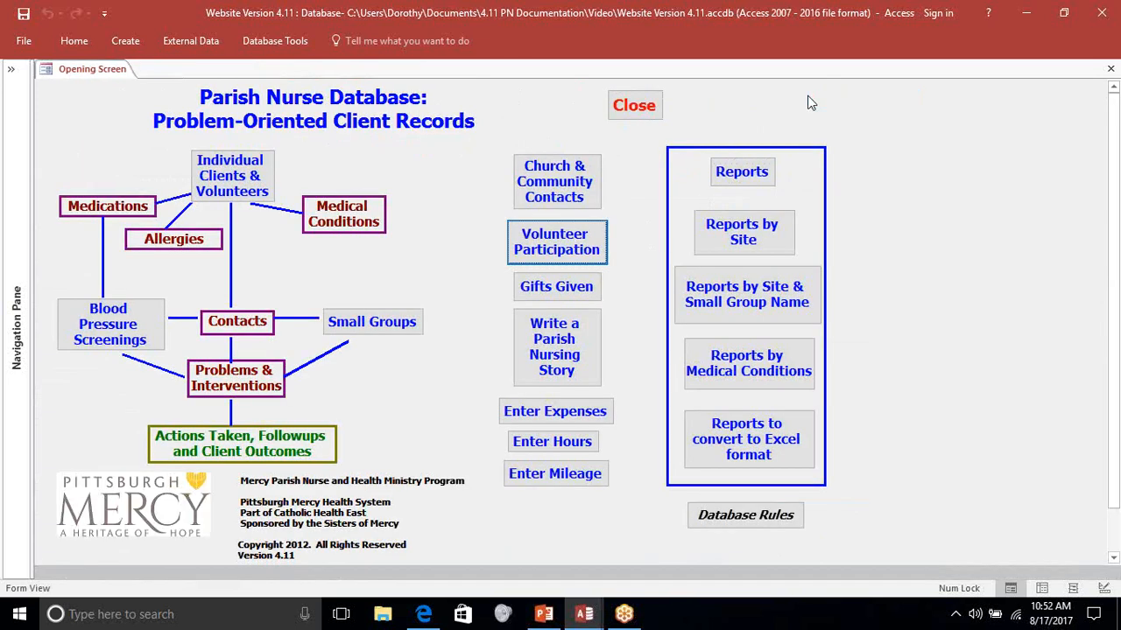
# - Open the Gifts Given form, look at its blank entry row, and display the list of all gifts distributed
pyautogui.click(553, 291)
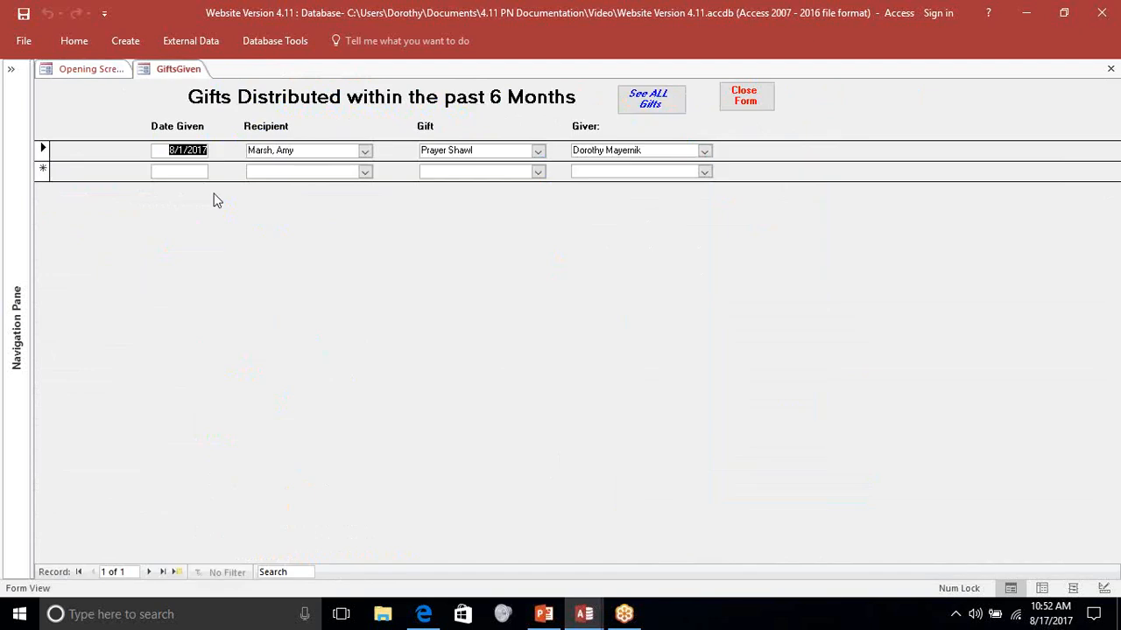
pyautogui.click(193, 172)
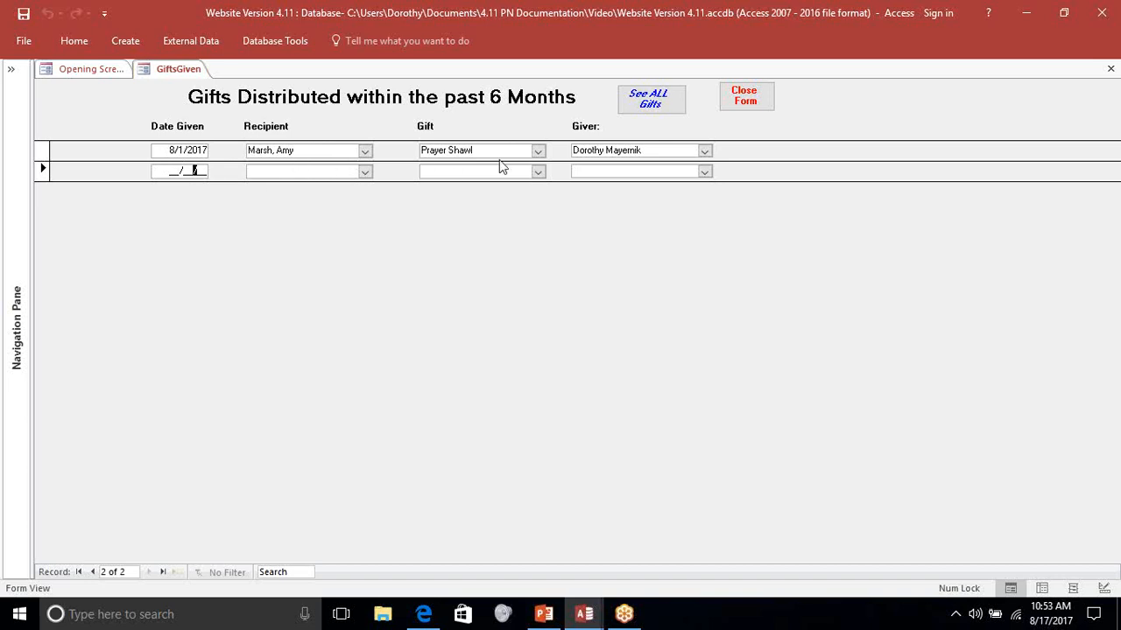
pyautogui.click(666, 108)
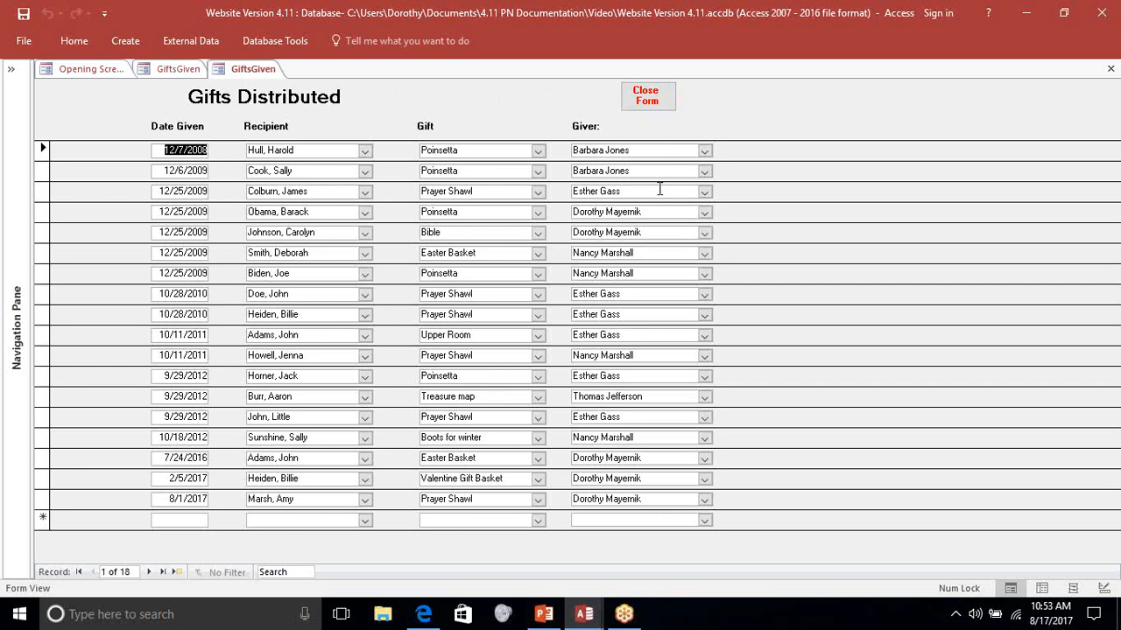
# - Close both gift forms, then open the Parish Nursing Story form, review its story record, and close it
pyautogui.click(658, 103)
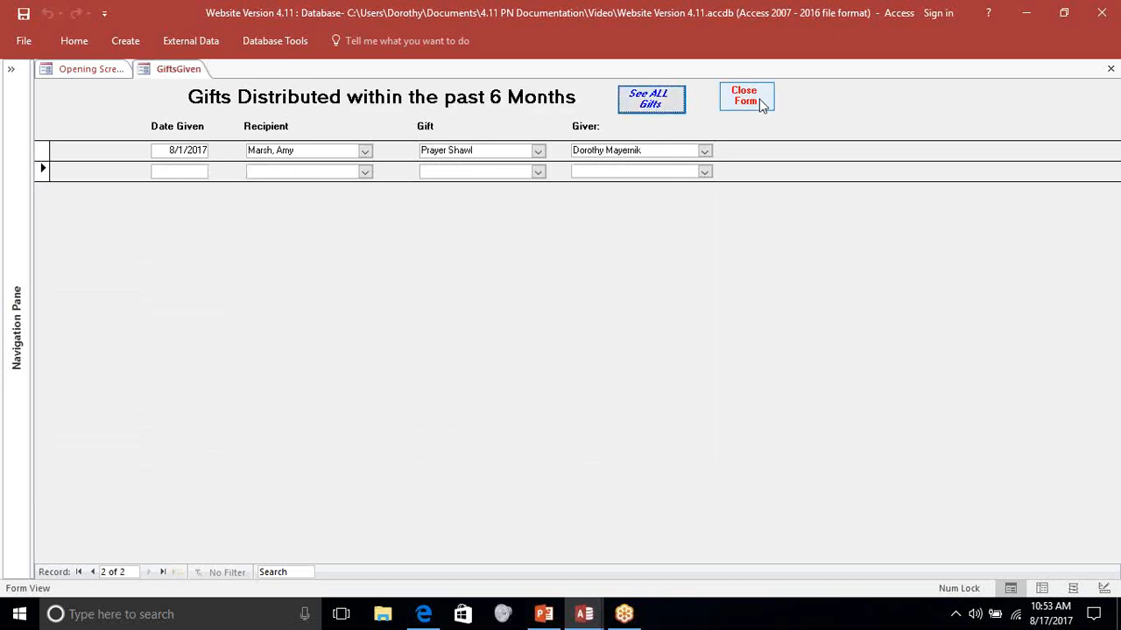
pyautogui.click(750, 105)
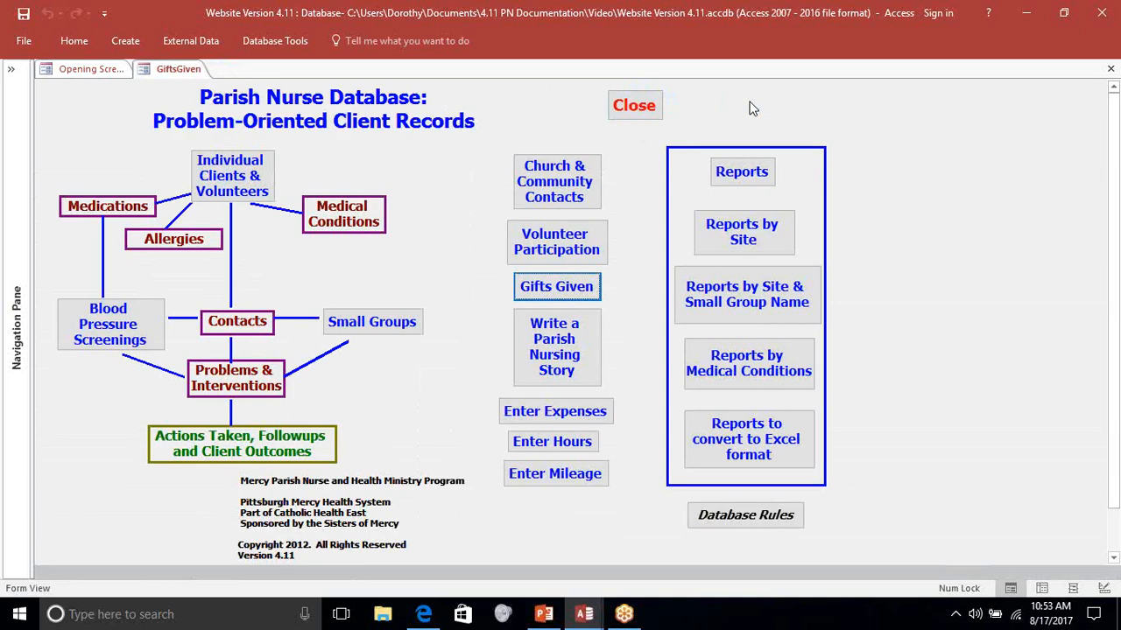
pyautogui.click(536, 338)
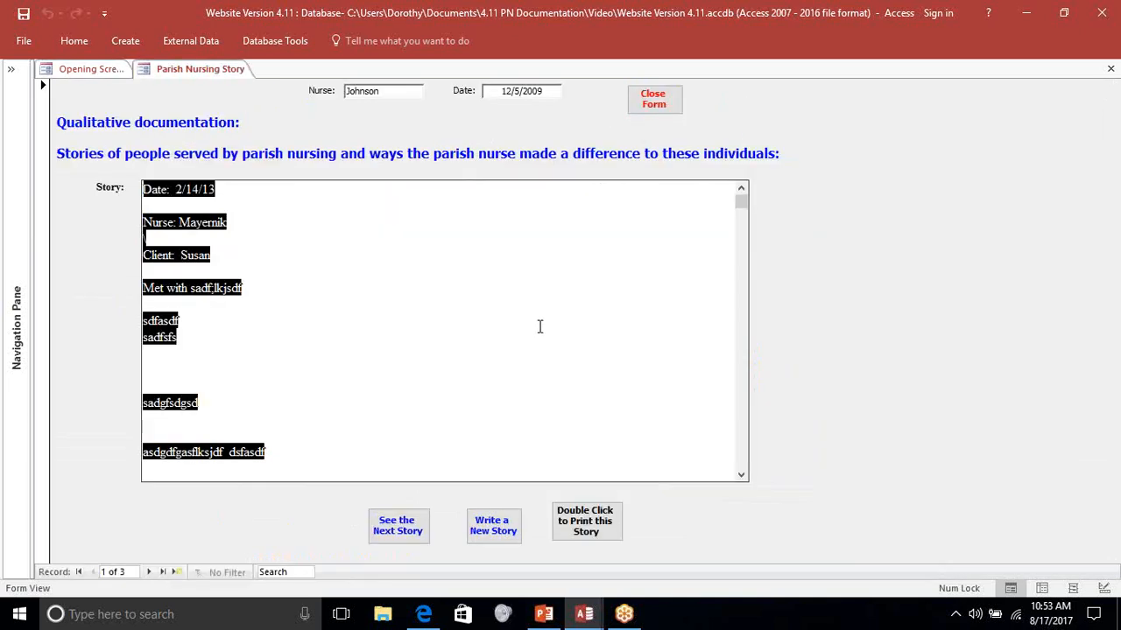
pyautogui.click(540, 326)
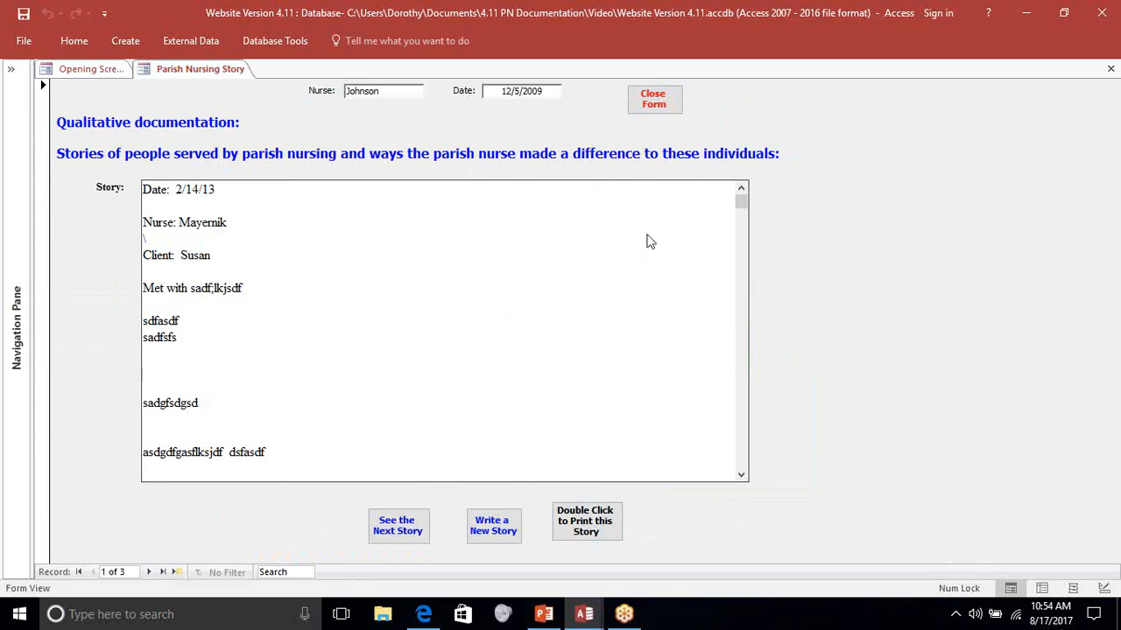
pyautogui.click(651, 107)
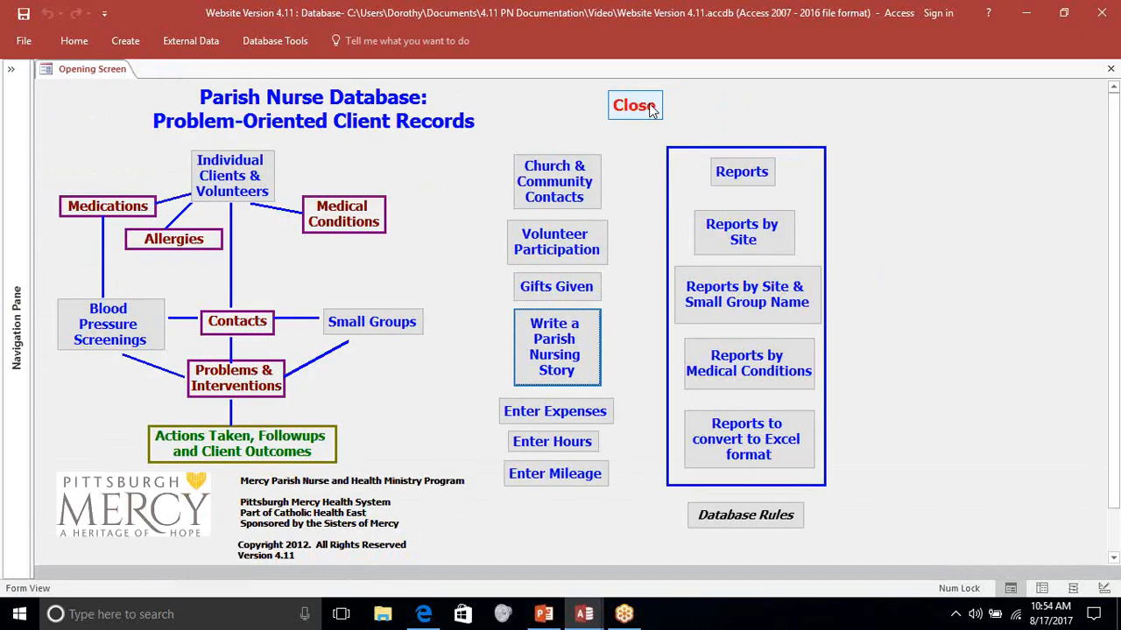
# - Open the expense entry form, review the 60-day expenses and the all-time expenses list, then close both forms
pyautogui.click(555, 413)
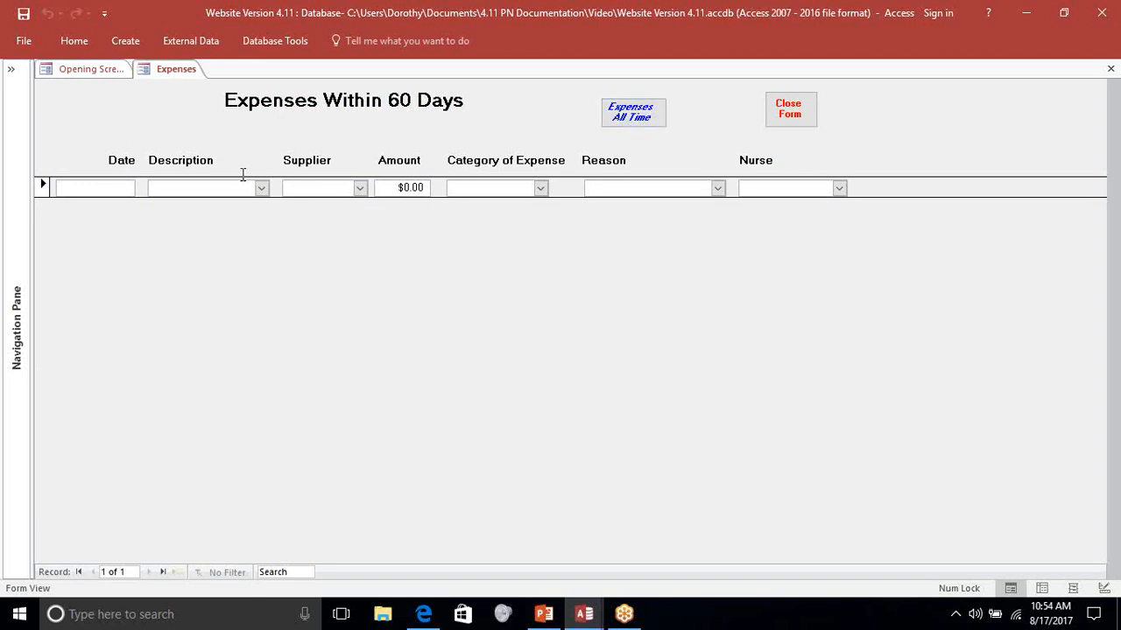
pyautogui.click(637, 118)
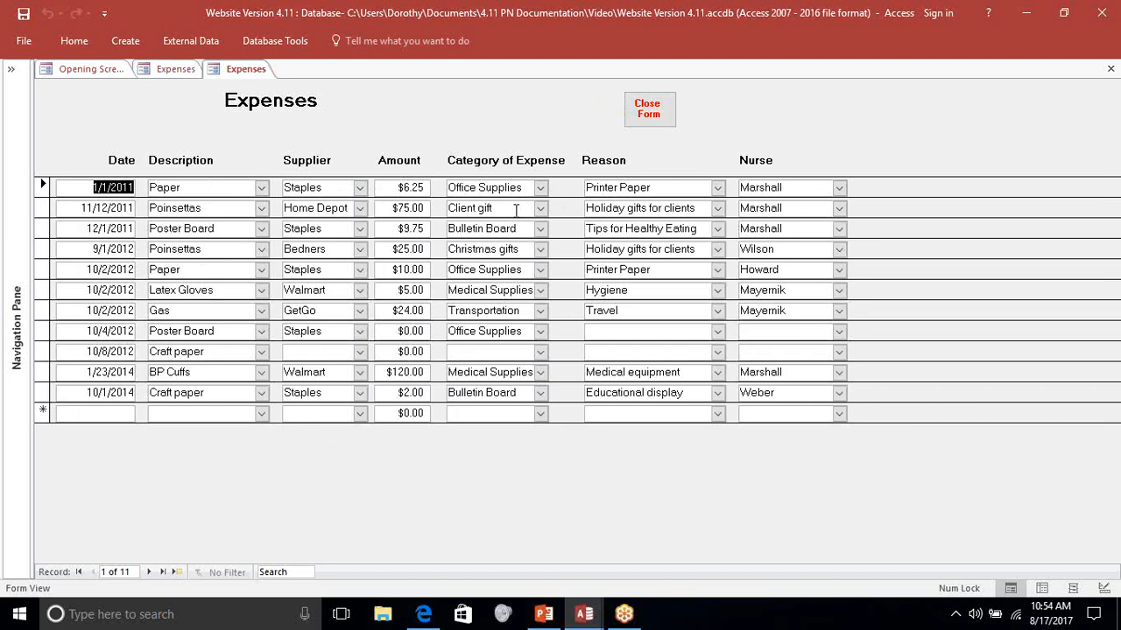
pyautogui.click(652, 114)
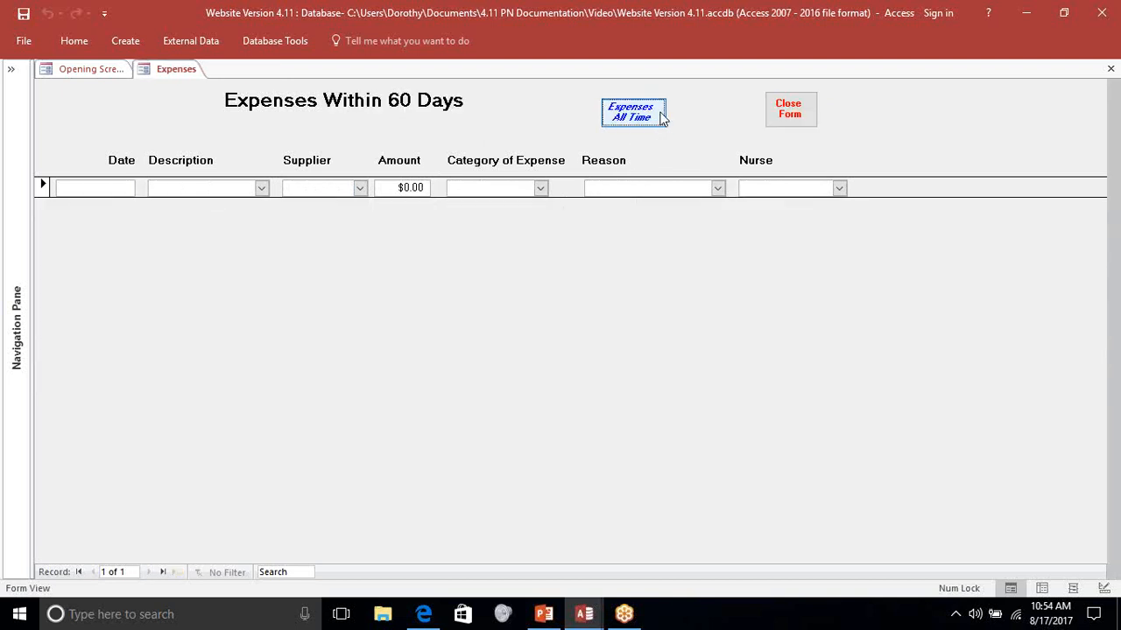
pyautogui.click(789, 116)
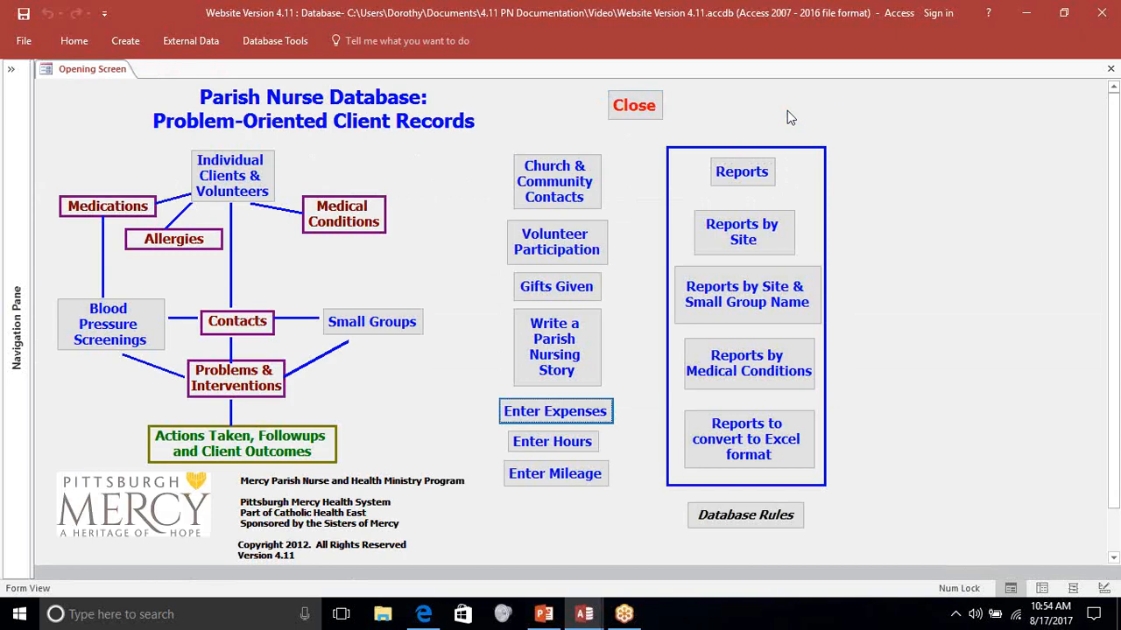
# - Open the hours form, look at its blank entry row, browse the full list of hours, then close both forms
pyautogui.click(560, 450)
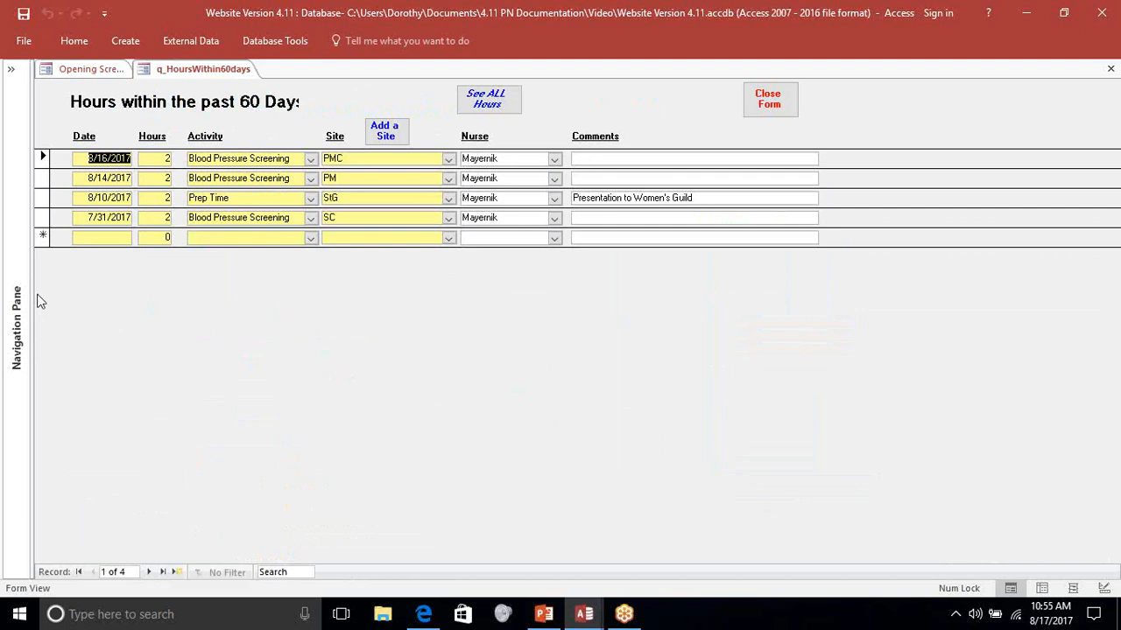
pyautogui.click(85, 238)
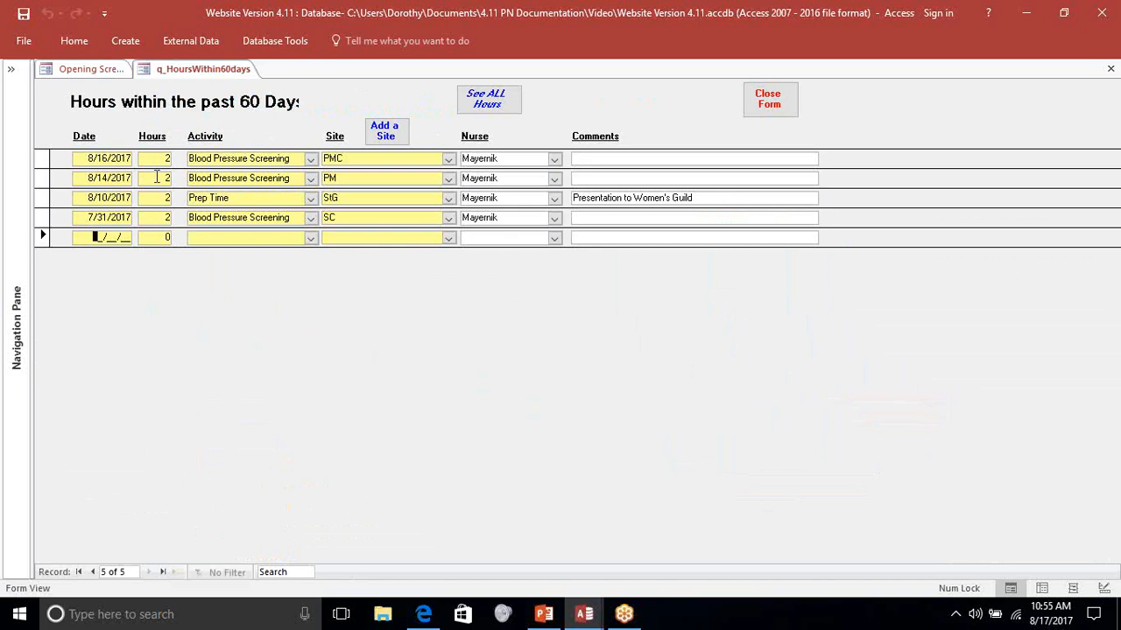
pyautogui.click(498, 105)
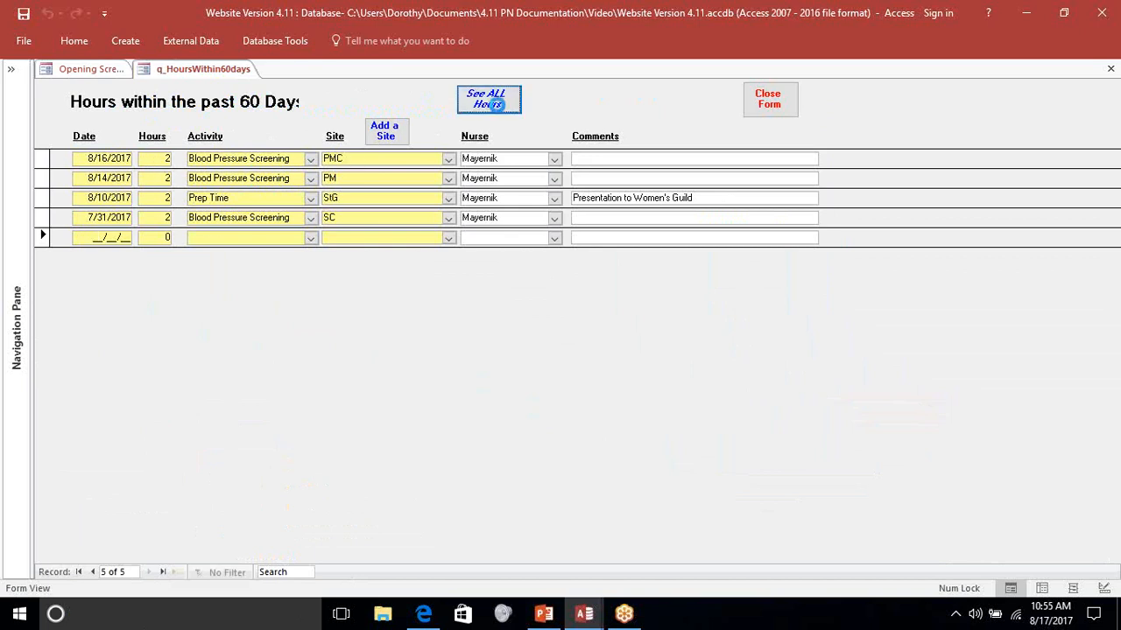
pyautogui.scroll(-5, 504, 225)
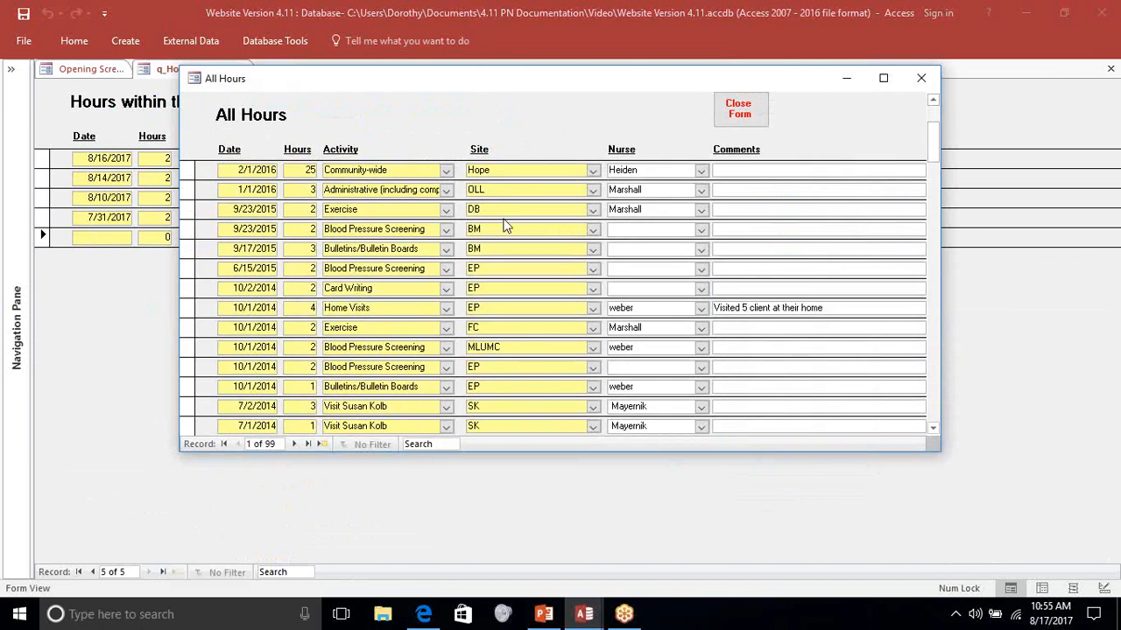
pyautogui.scroll(5, 503, 226)
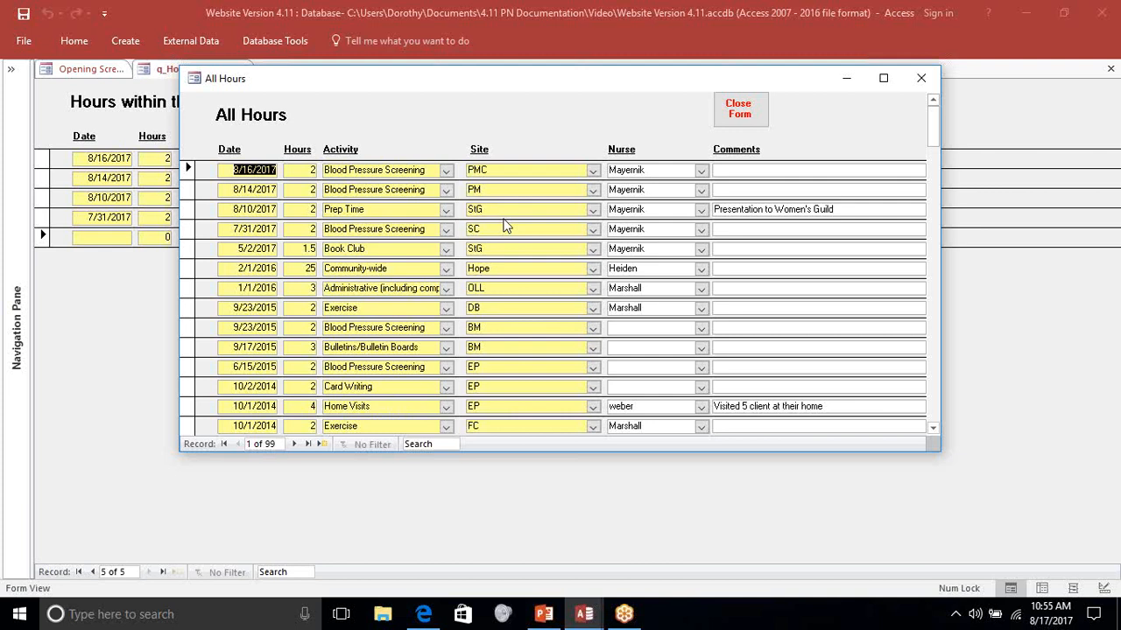
pyautogui.click(735, 123)
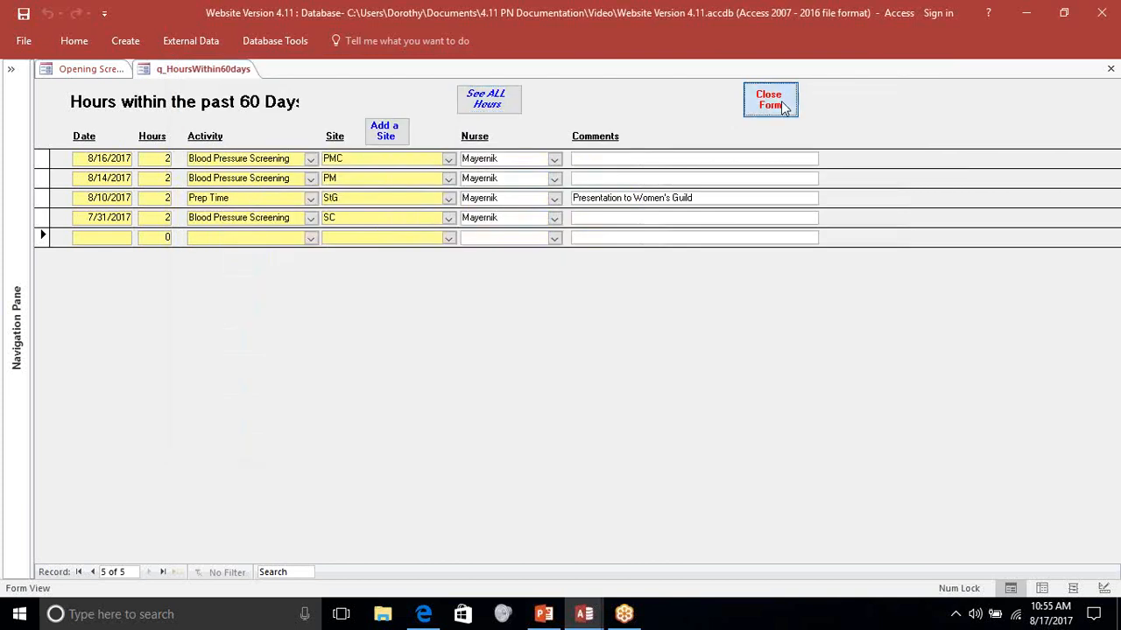
pyautogui.click(782, 105)
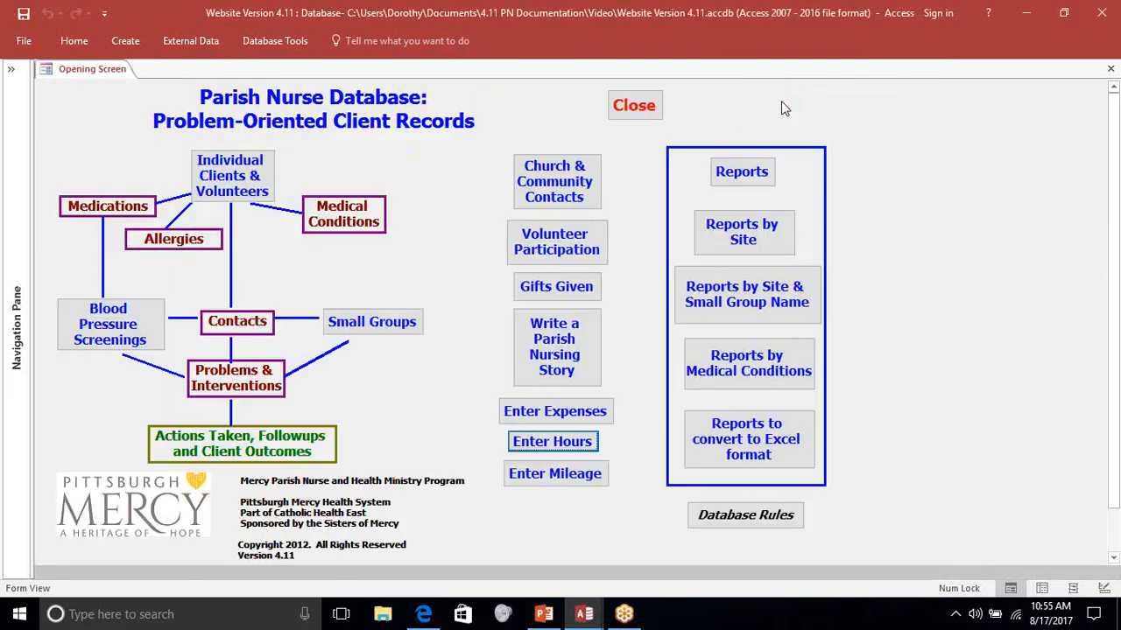
# - Open the mileage form, review its blank entry row and the available Destination choices, then close the form
pyautogui.click(562, 476)
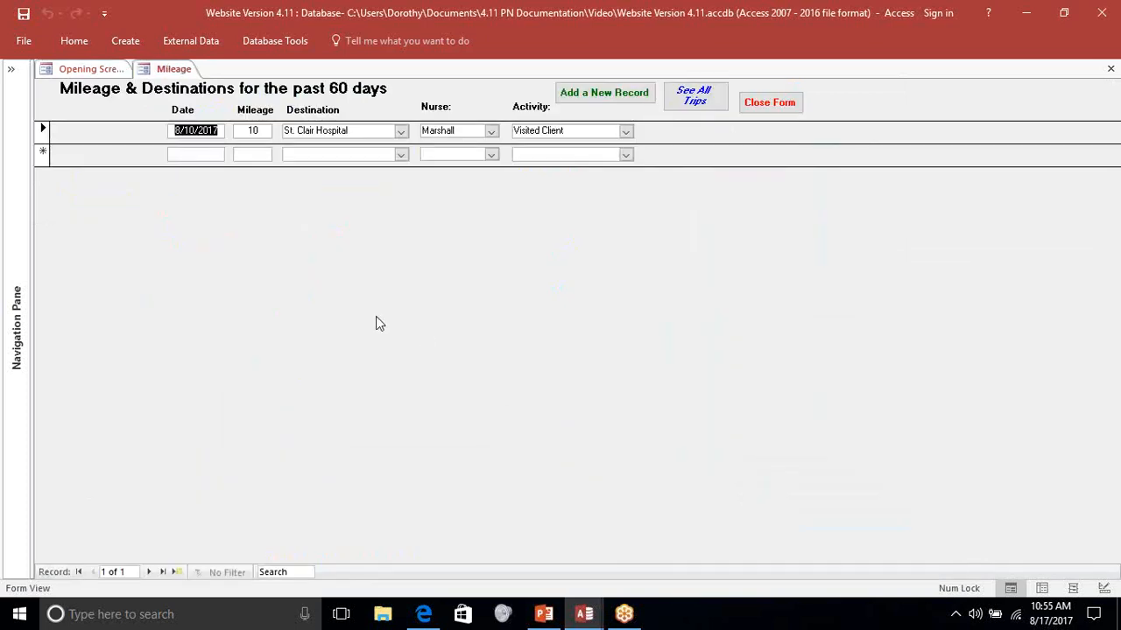
pyautogui.click(211, 155)
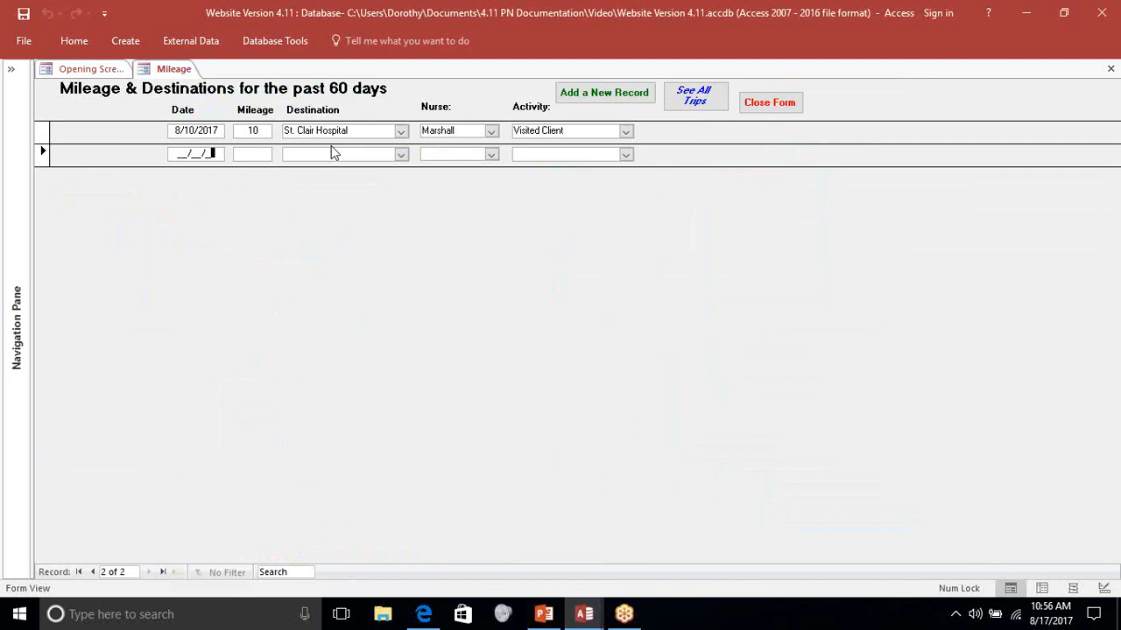
pyautogui.click(401, 155)
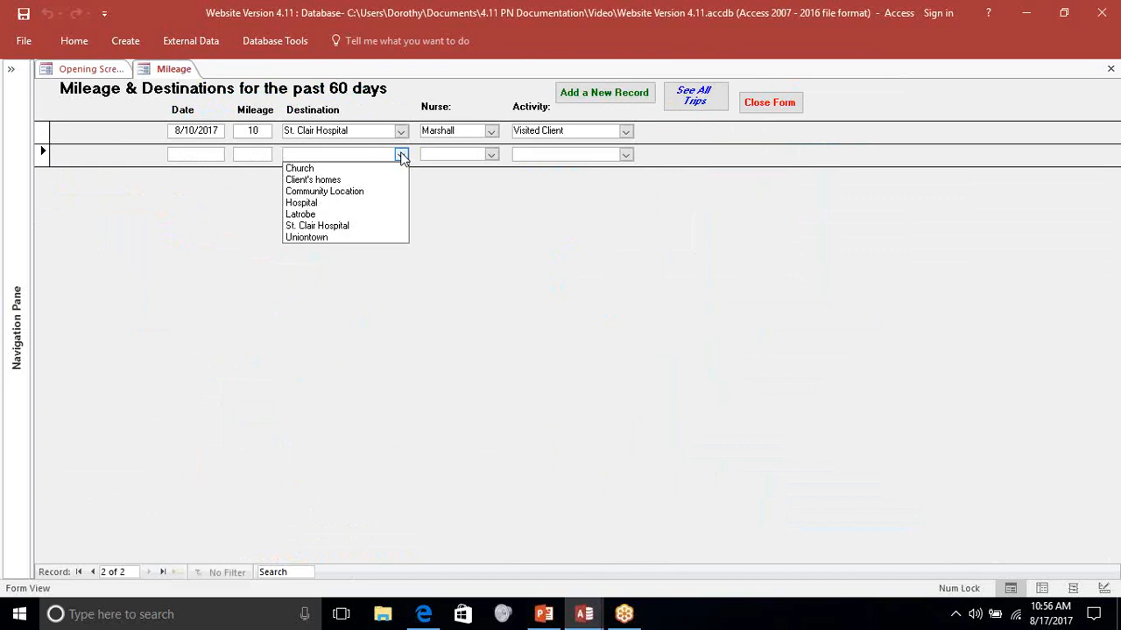
pyautogui.click(778, 109)
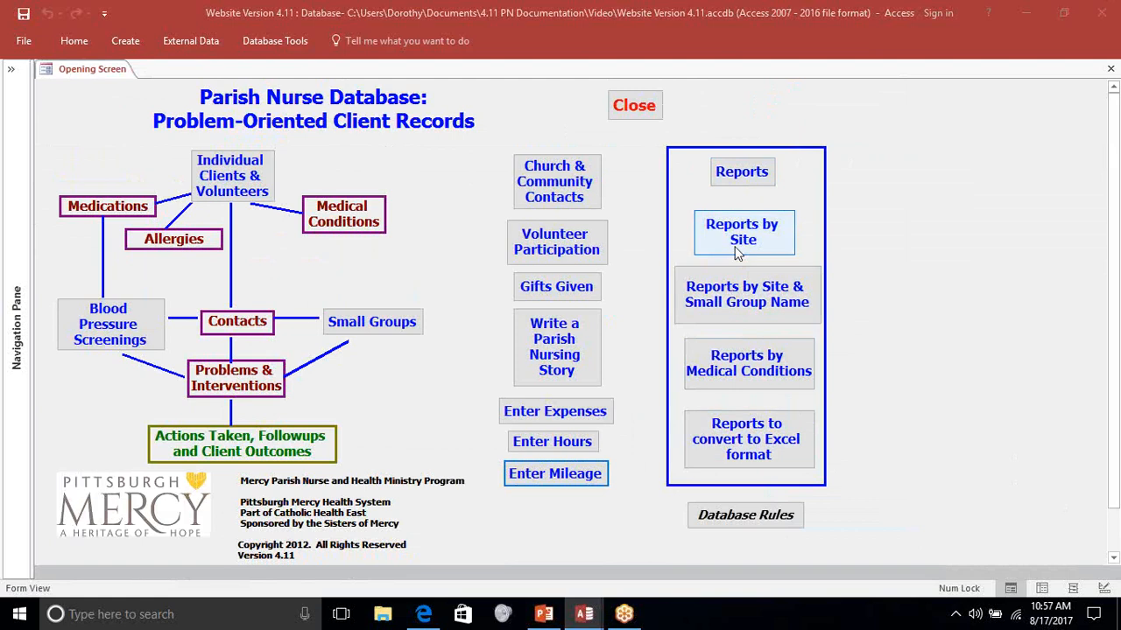
# - Open the Reports form, look over its Start and End dates and the available reports, then close the form
pyautogui.click(743, 172)
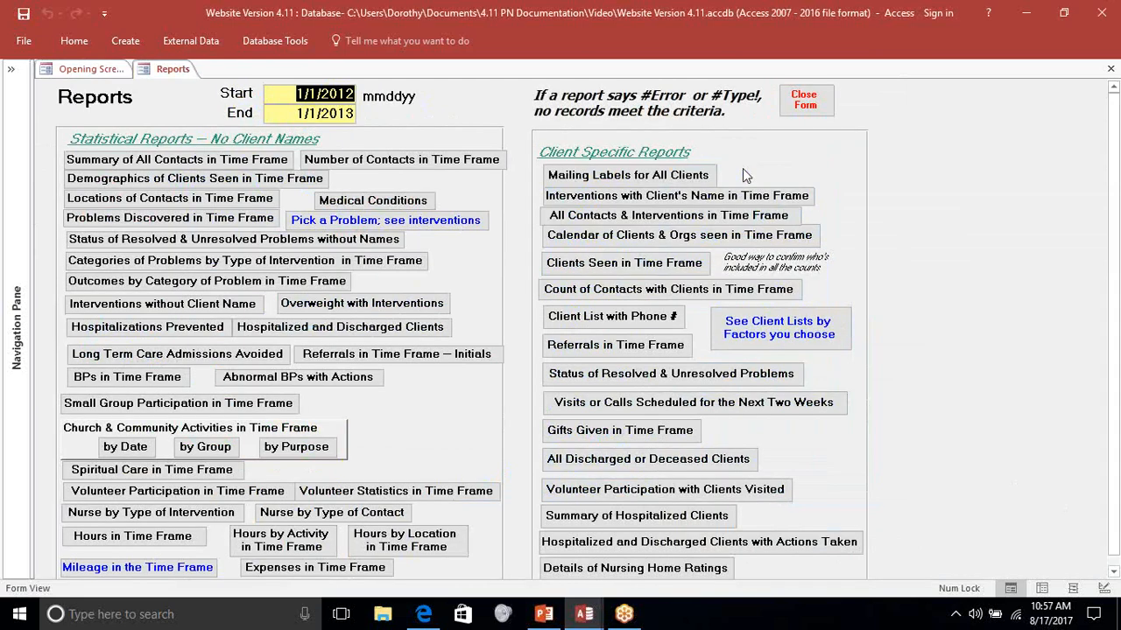
pyautogui.click(355, 114)
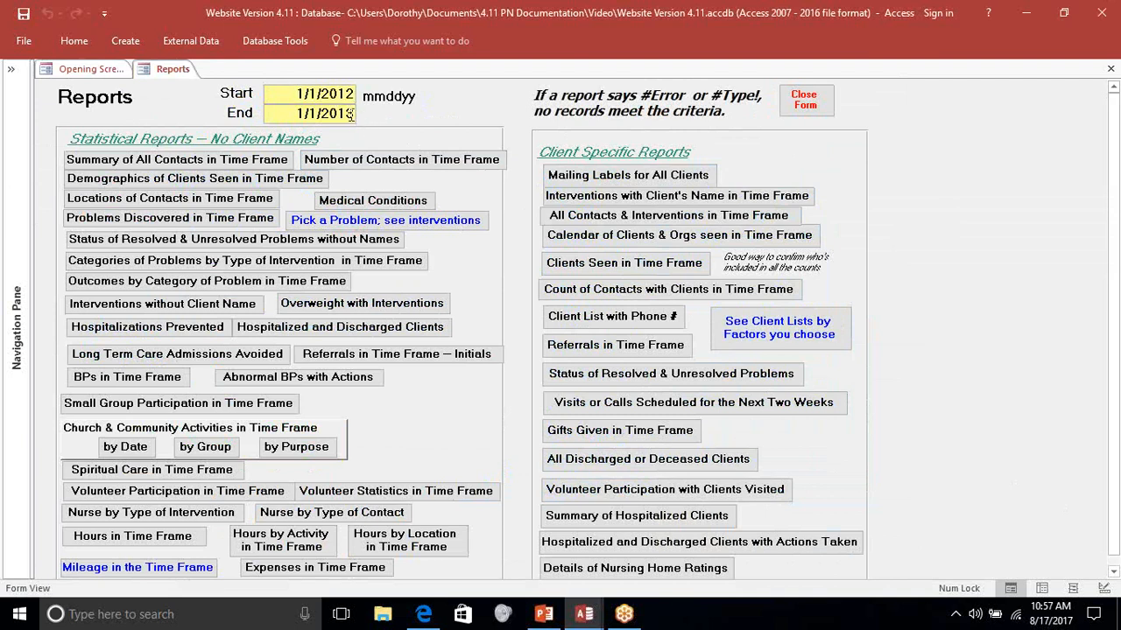
pyautogui.click(301, 176)
pyautogui.click(829, 108)
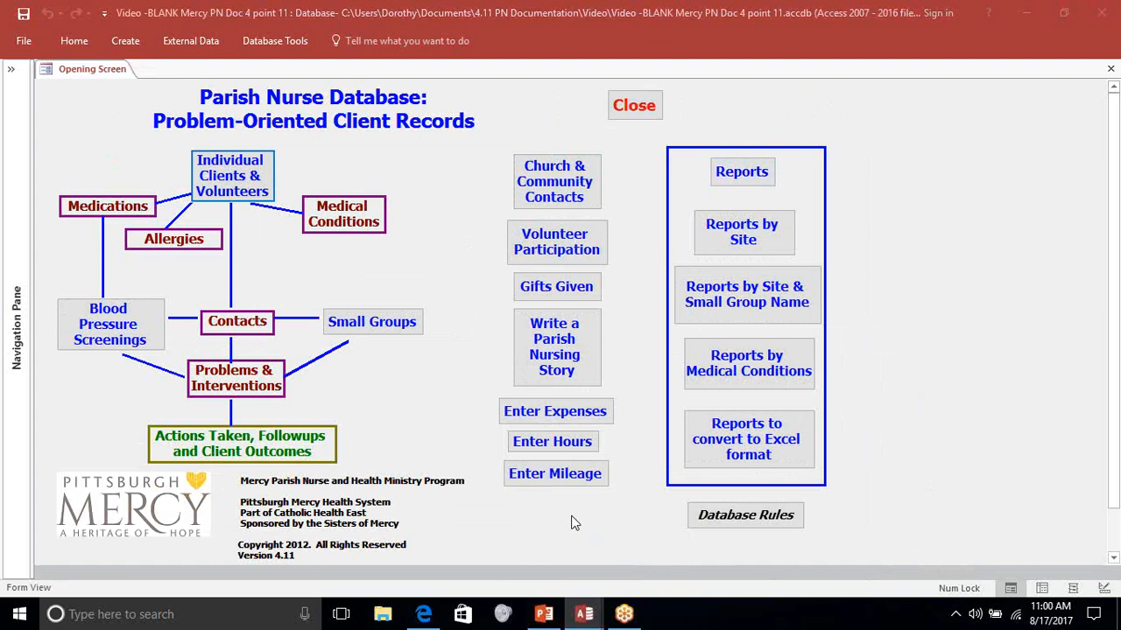
# - Open the Individual Clients form in the blank database and review the Medications fields and the medical condition choices
pyautogui.click(253, 184)
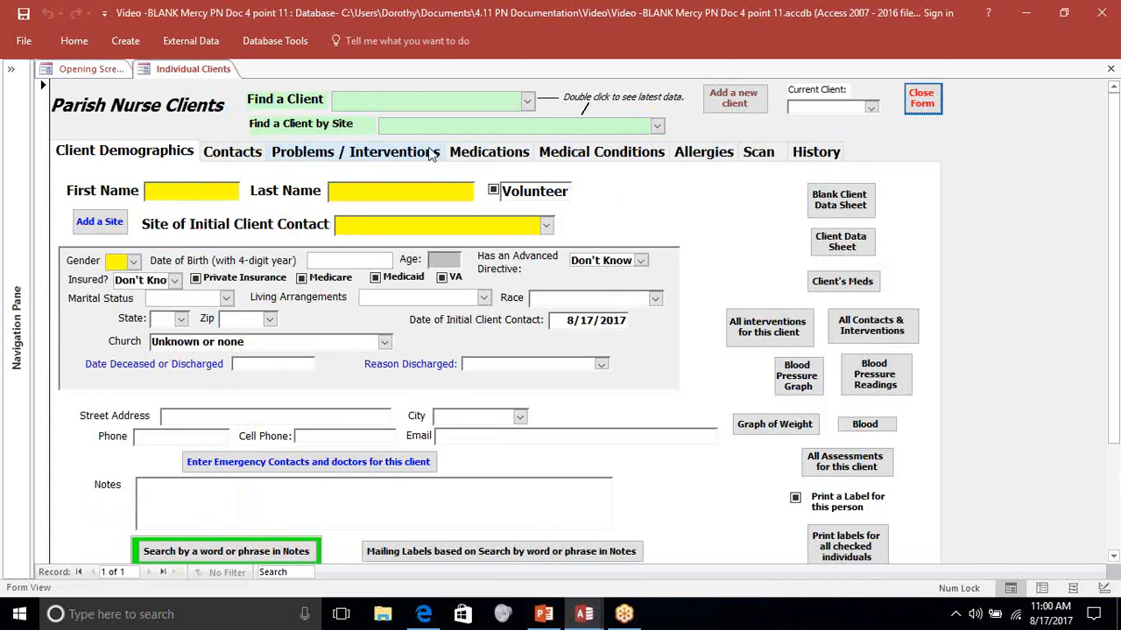
pyautogui.click(480, 154)
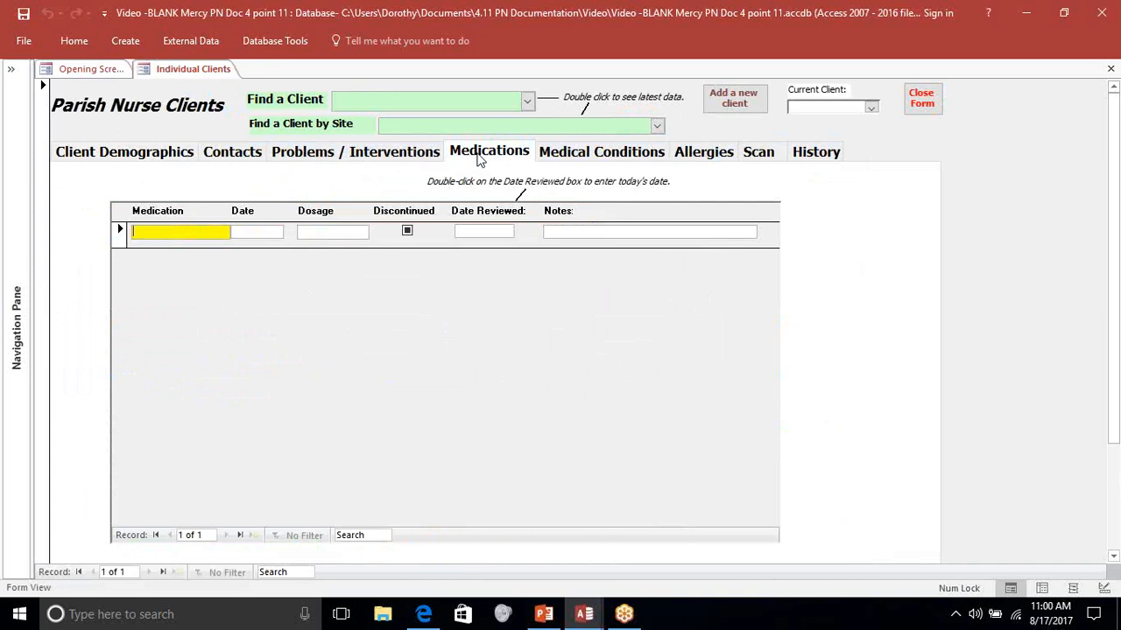
pyautogui.click(577, 157)
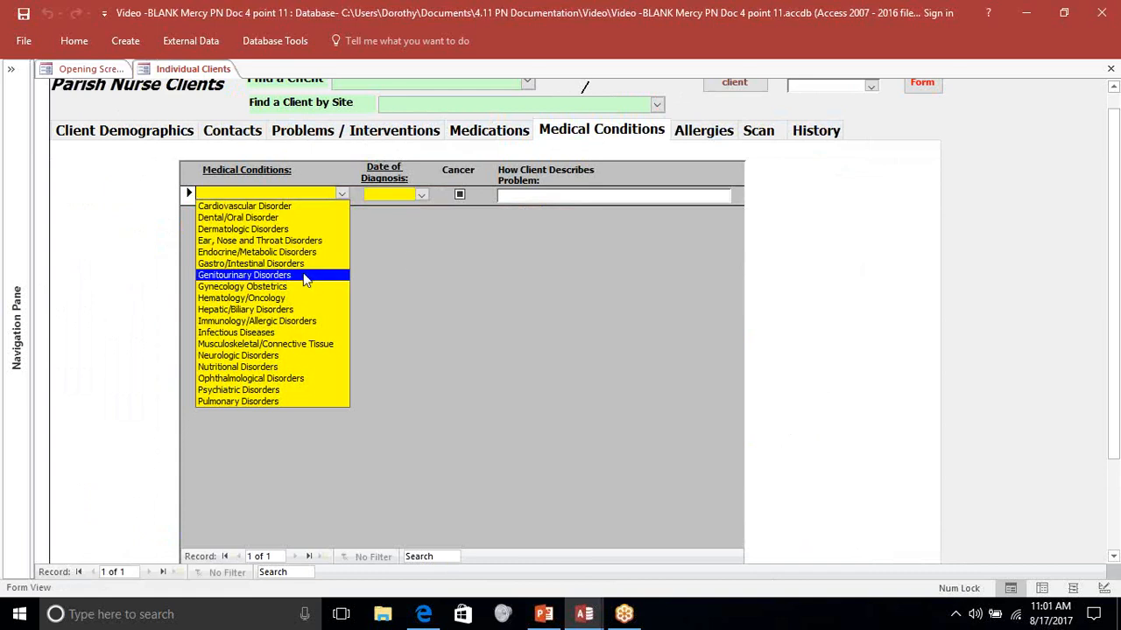
# - Try to record Cardiovascular Disorder as a medical condition on the blank client record, then discard the entry
pyautogui.click(285, 206)
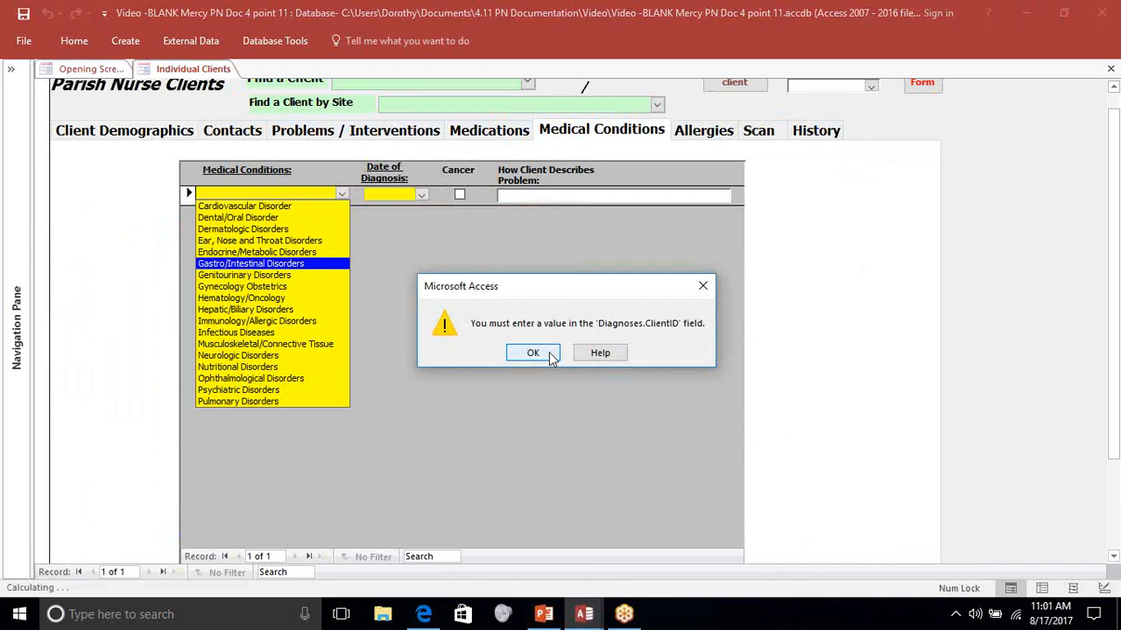
pyautogui.click(532, 353)
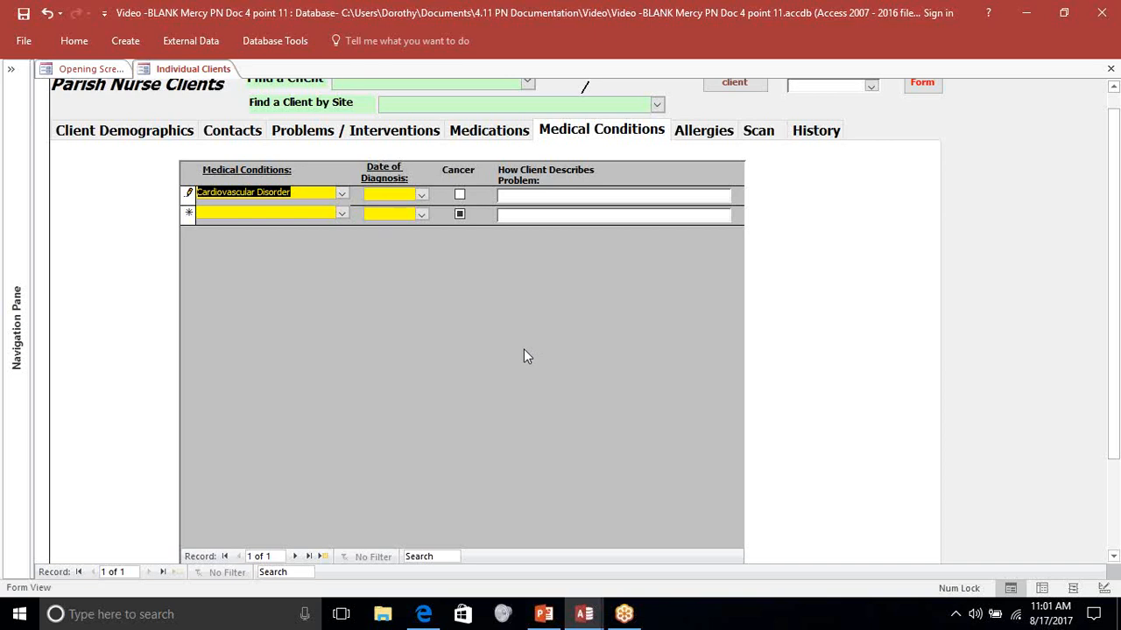
pyautogui.press('Escape')
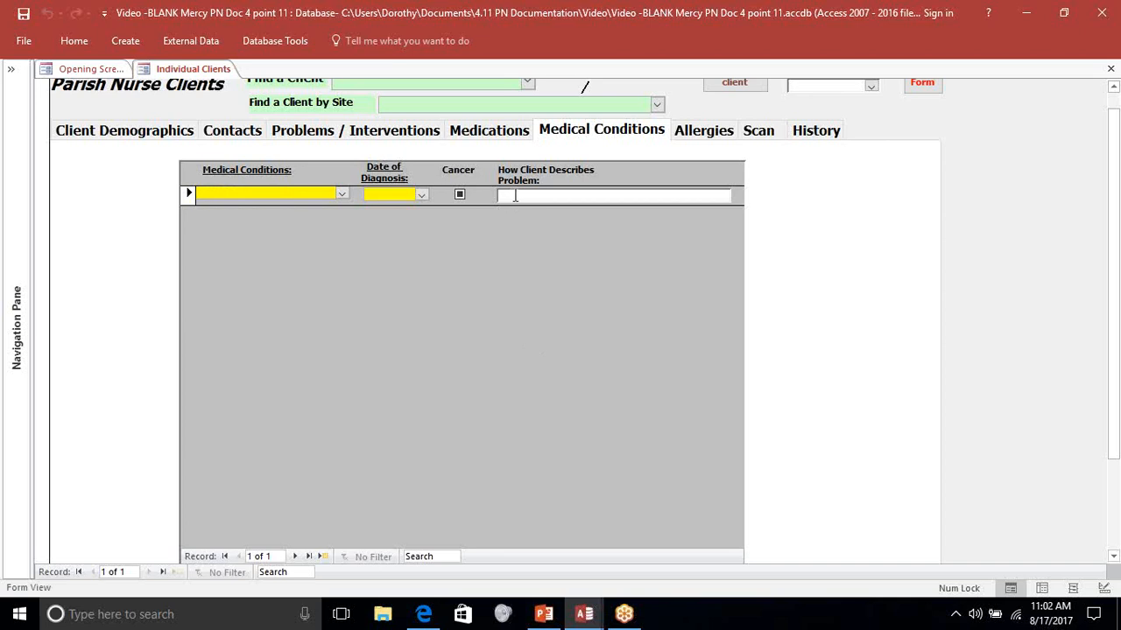
# - Review the client form's Allergies, Scan and History pages, then close the form
pyautogui.click(705, 132)
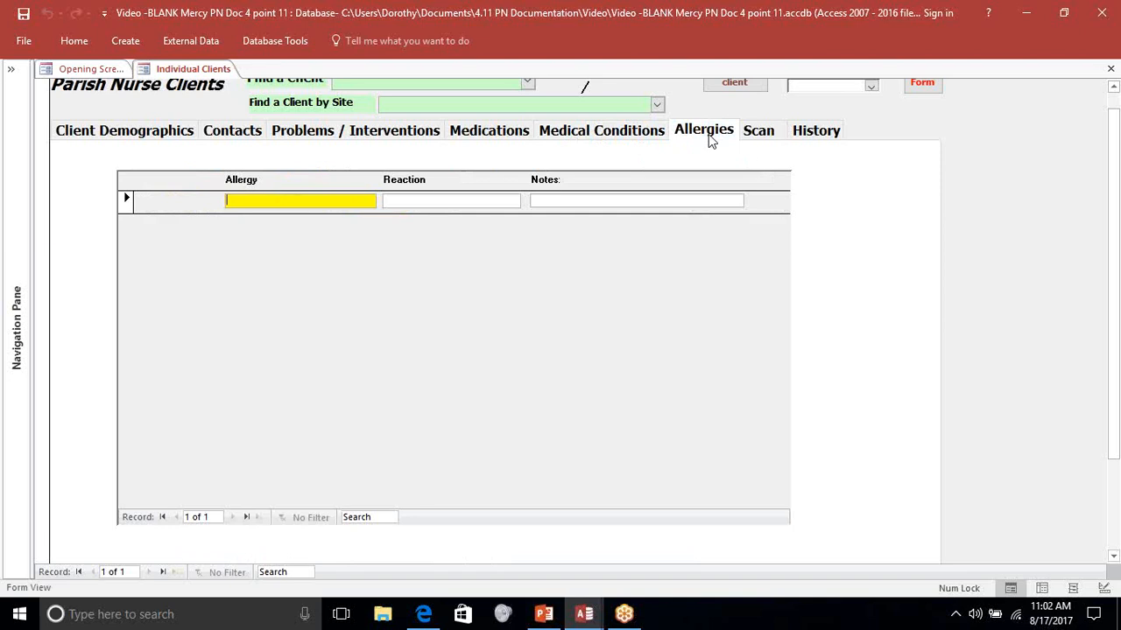
pyautogui.click(755, 133)
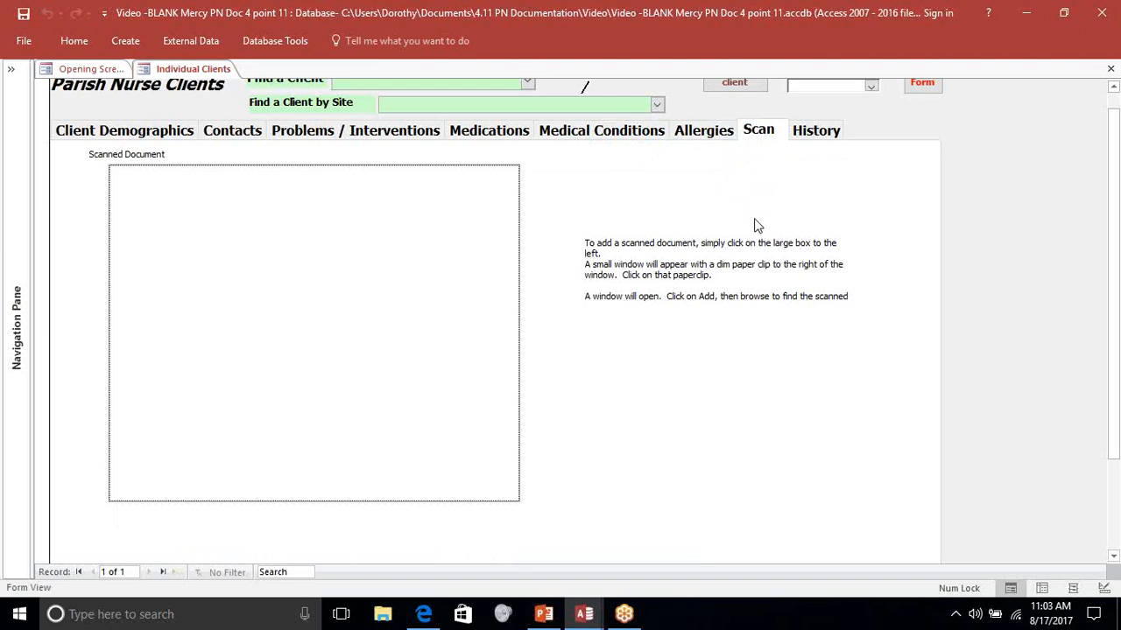
pyautogui.click(813, 137)
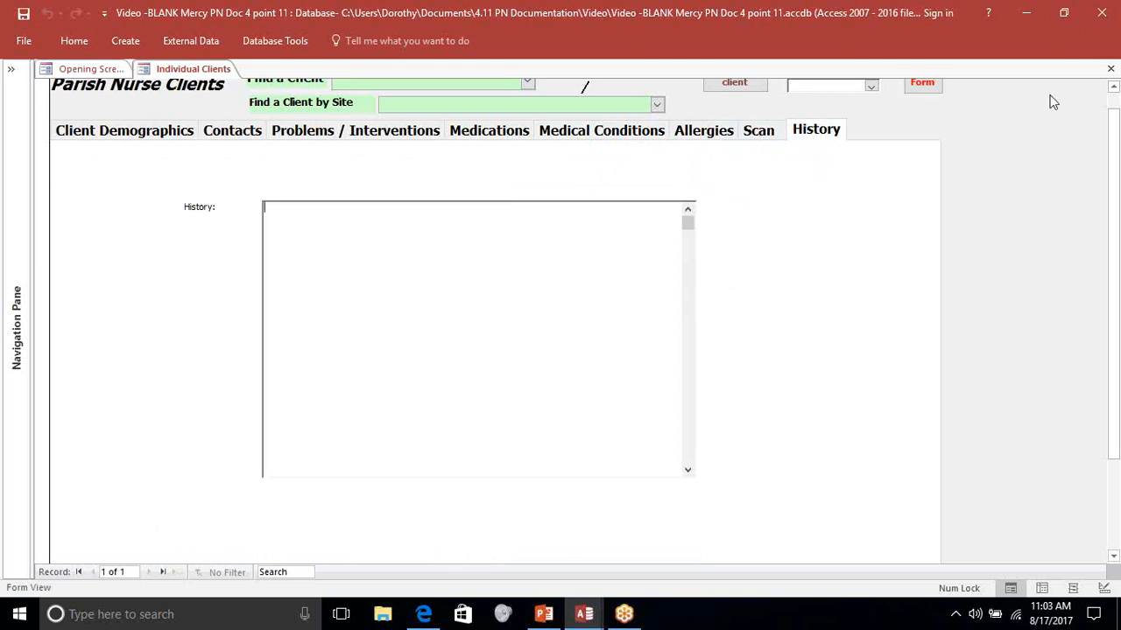
pyautogui.click(925, 88)
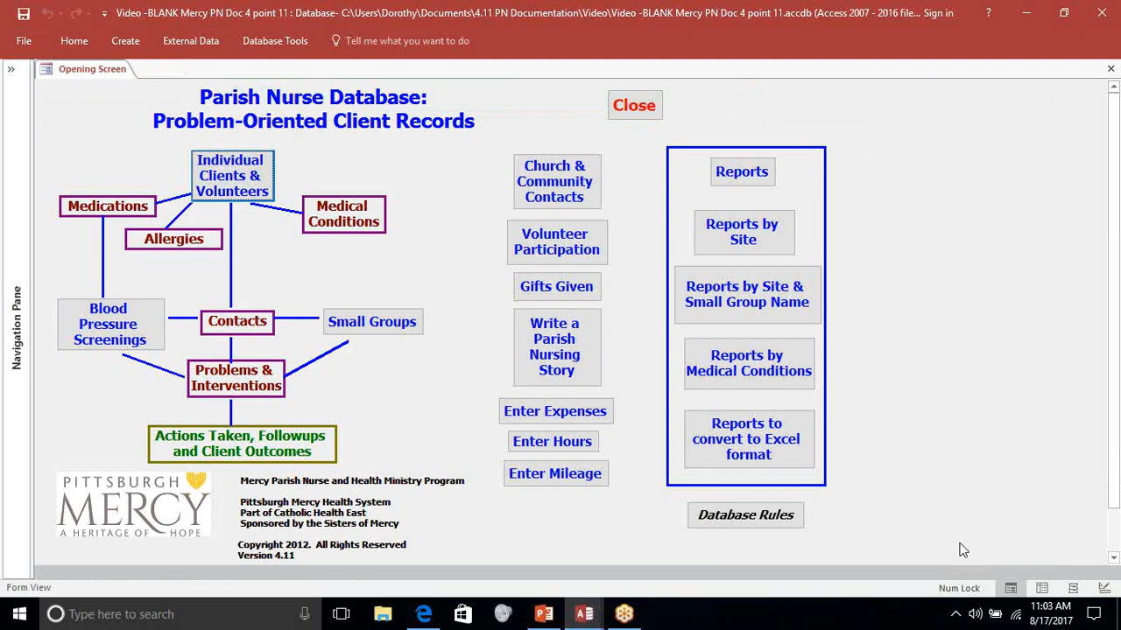
# - Open the Individual Clients form and enter the client's first and last name, leaving Volunteer cleared
pyautogui.click(232, 175)
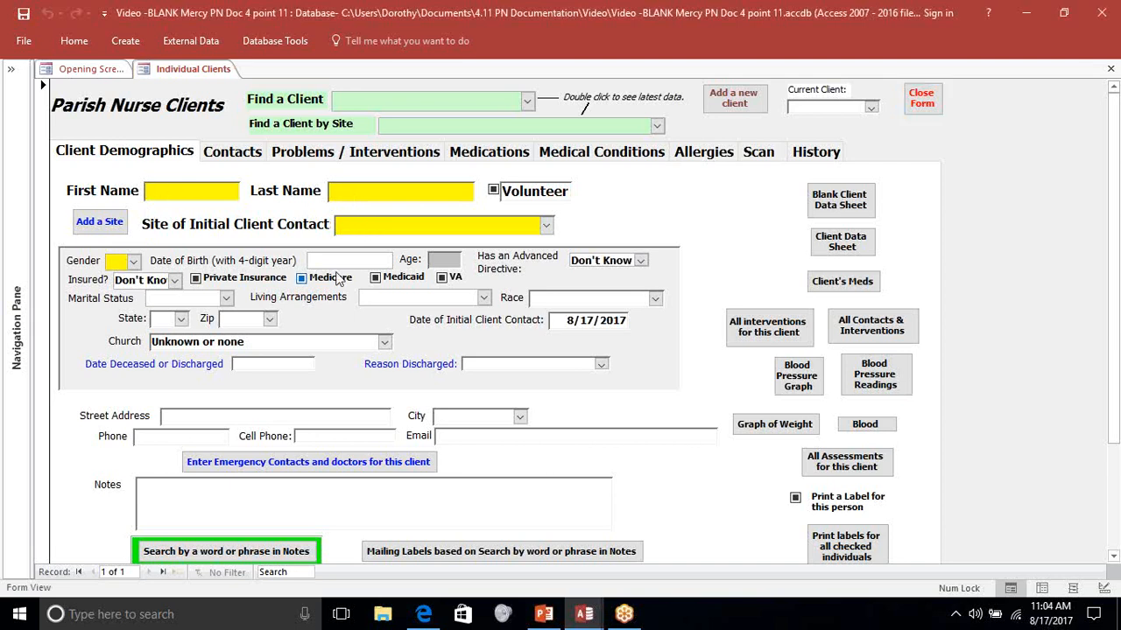
pyautogui.write('J')
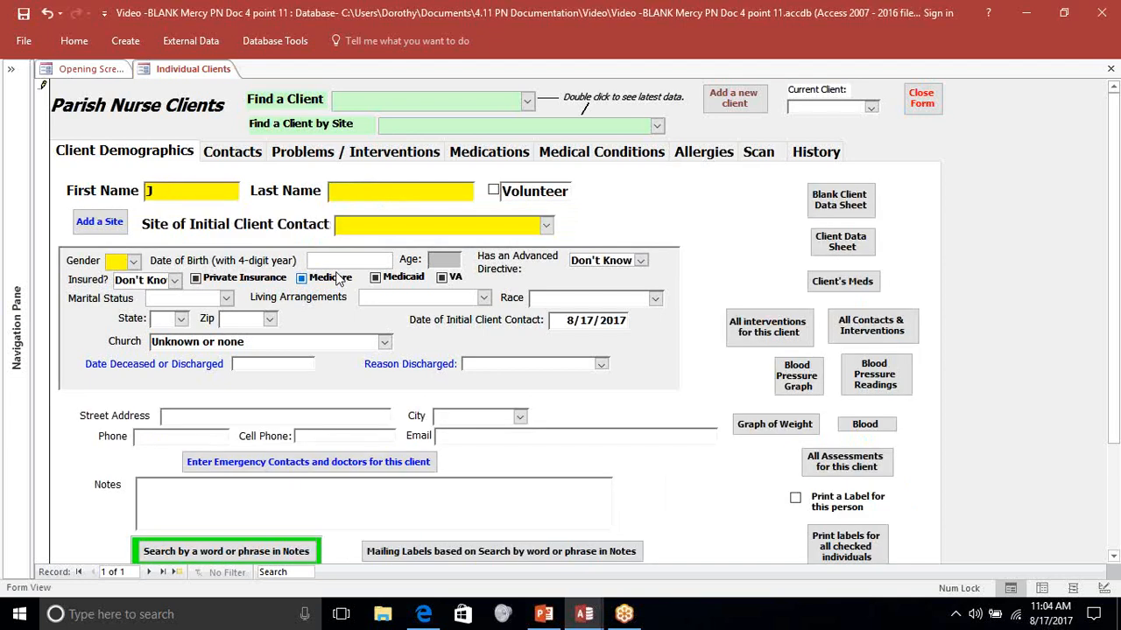
pyautogui.write('ane')
pyautogui.press('Tab')
pyautogui.write('Doe')
pyautogui.click(495, 195)
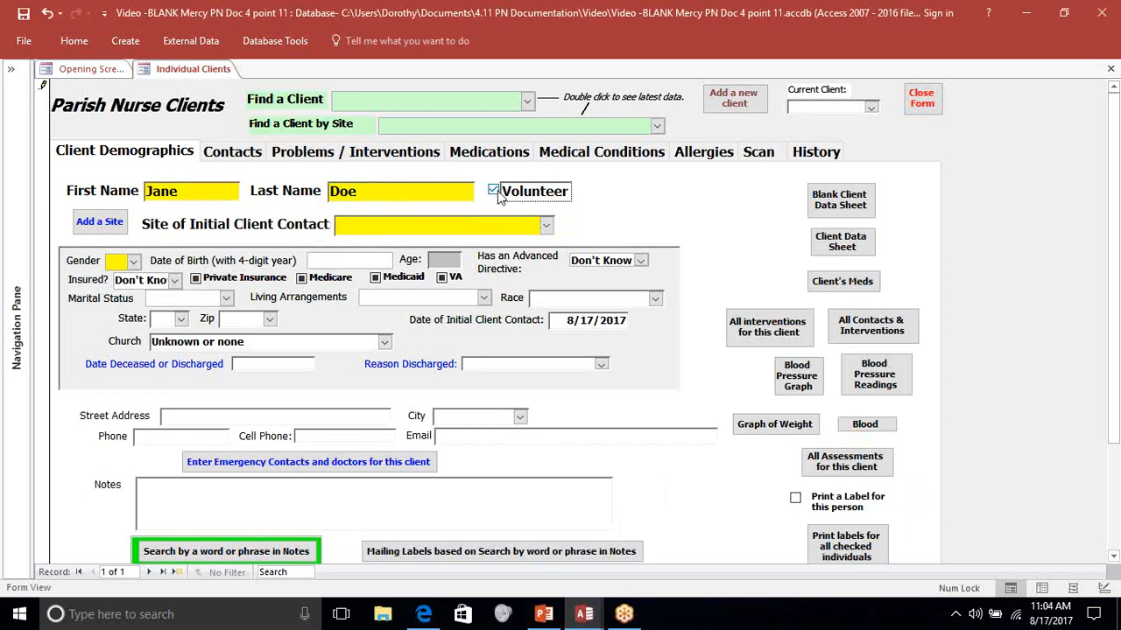
pyautogui.click(494, 191)
# - Open the Add a Client Site form, review its Abbreviation and ClientSite fields, then close the form
pyautogui.click(108, 225)
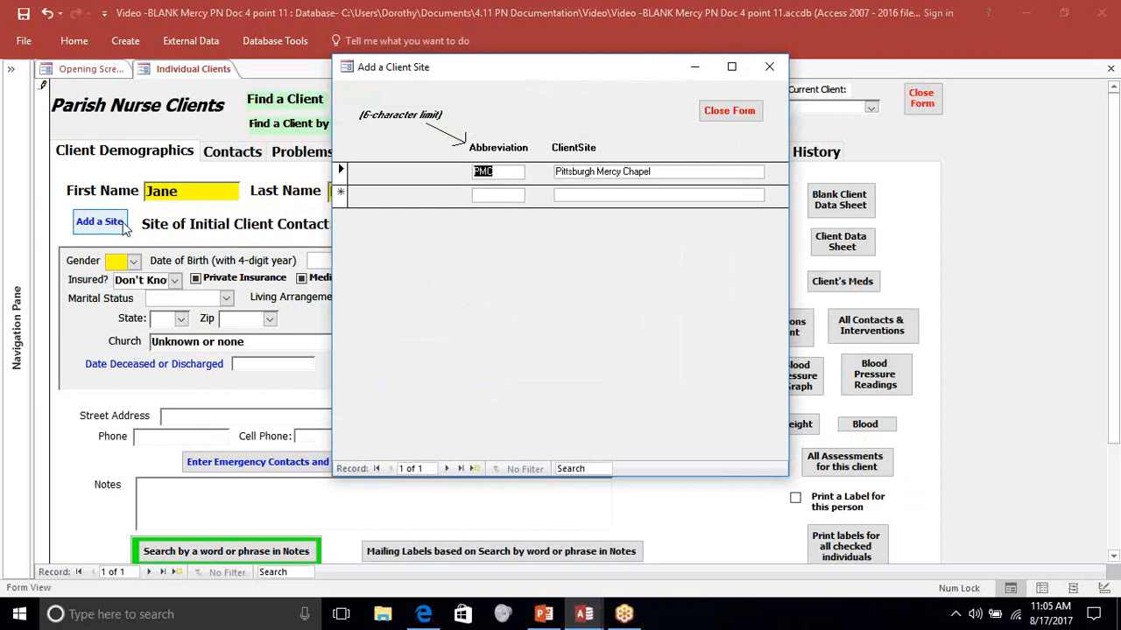
pyautogui.click(505, 195)
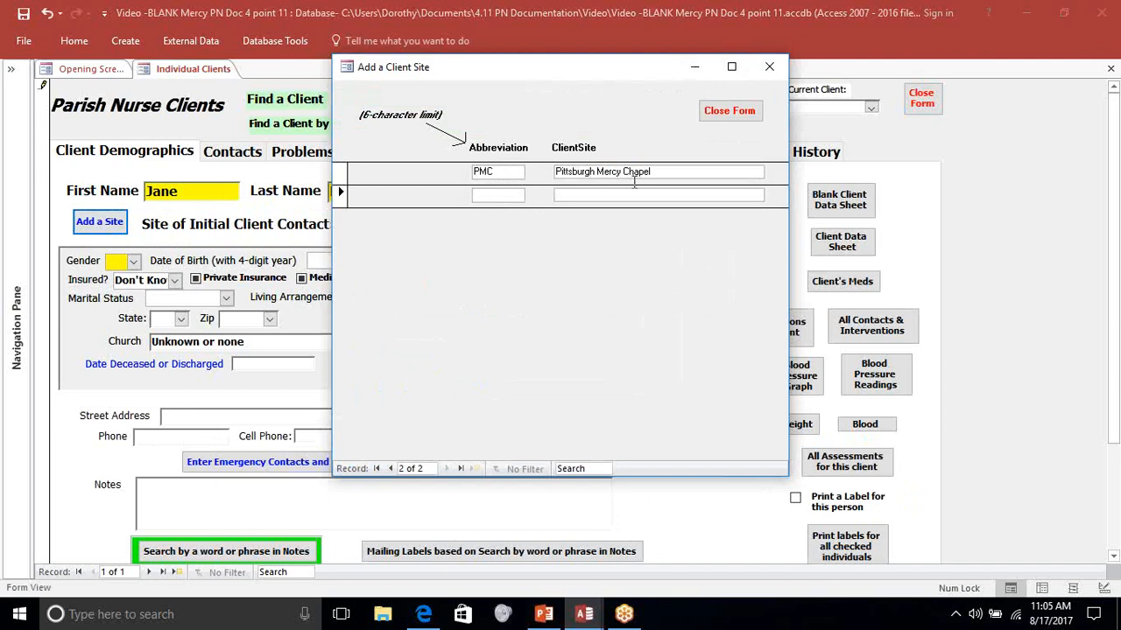
pyautogui.click(729, 112)
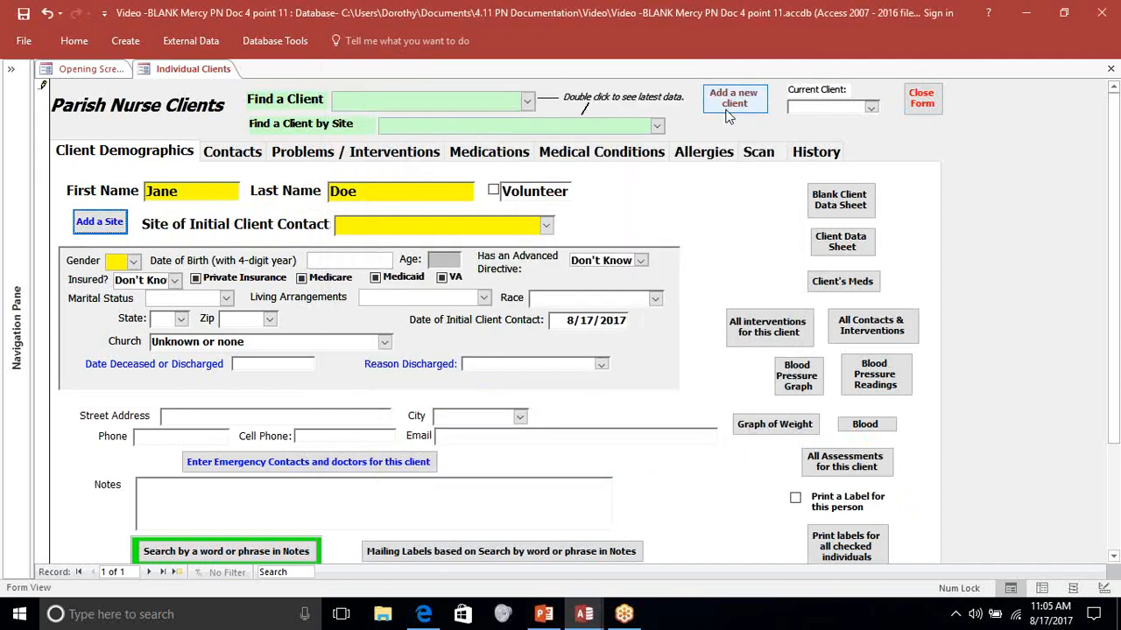
# - Set the client's site of initial contact to PMC, Pittsburgh Mercy Chapel, and the gender to F
pyautogui.click(471, 224)
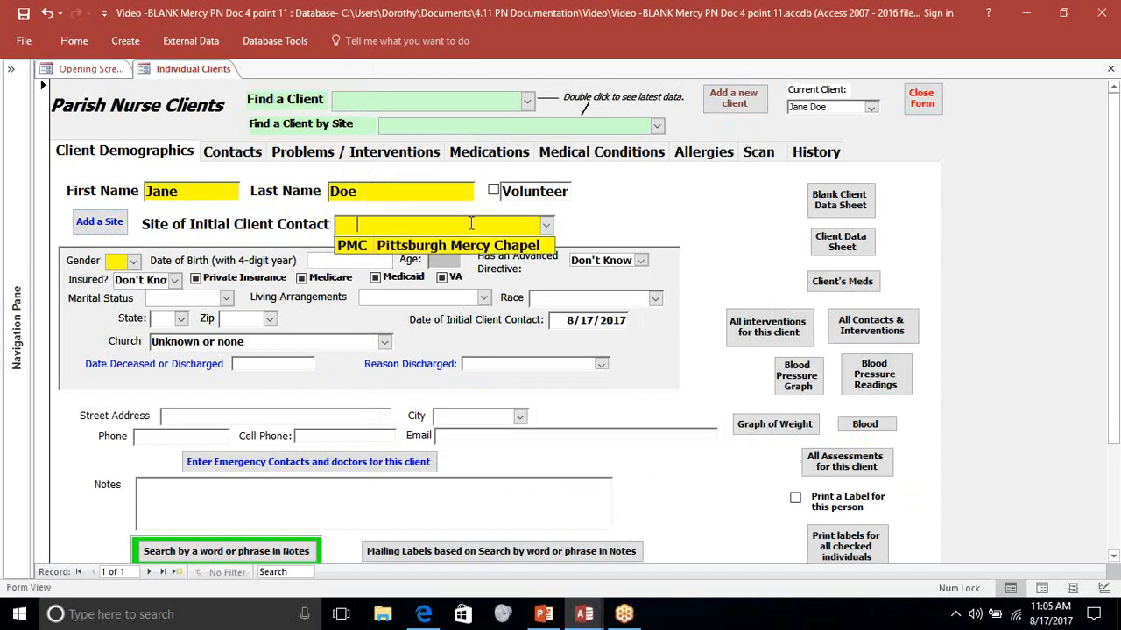
pyautogui.click(472, 252)
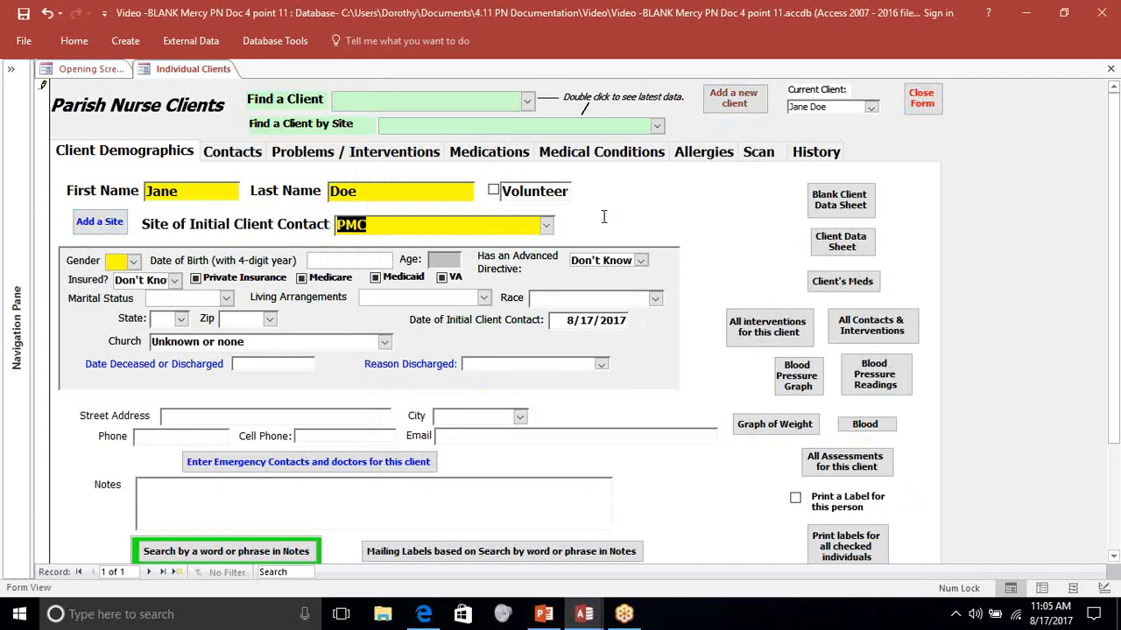
pyautogui.click(134, 261)
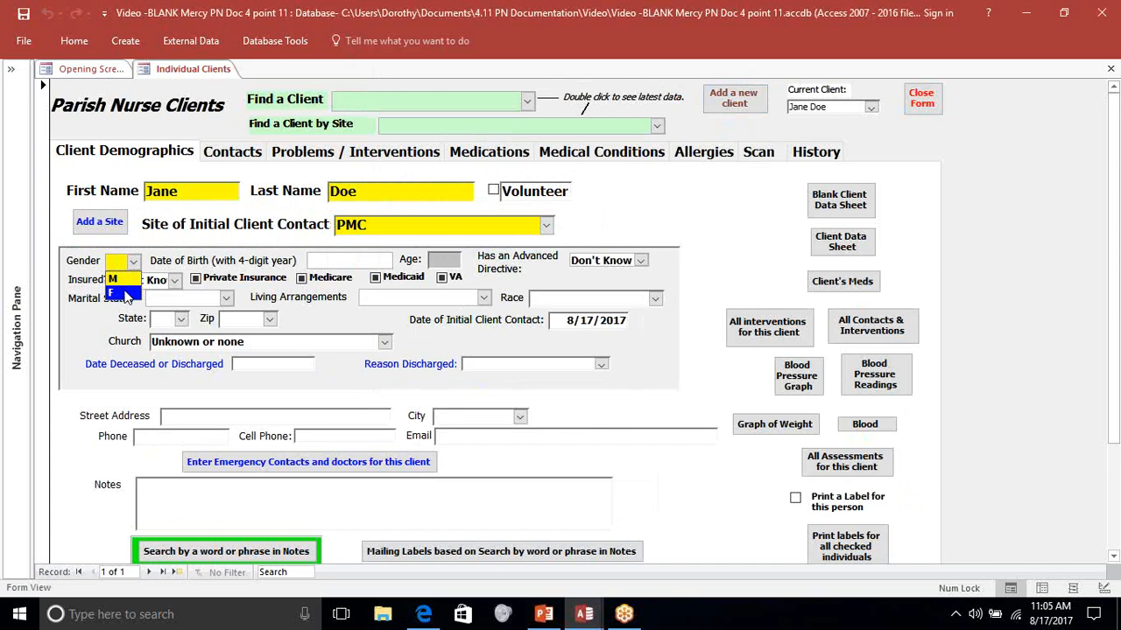
pyautogui.click(125, 295)
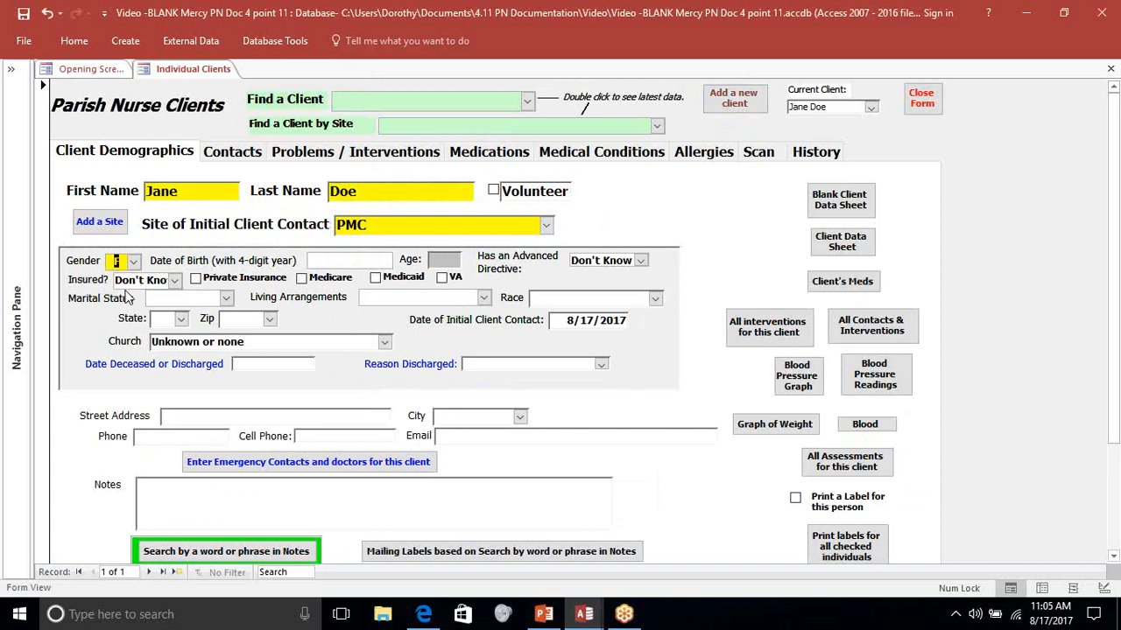
# - Enter the client's date of birth and leave the advance directive answer at Don't Know
pyautogui.press('Tab')
pyautogui.press('Tab')
pyautogui.write('08/')
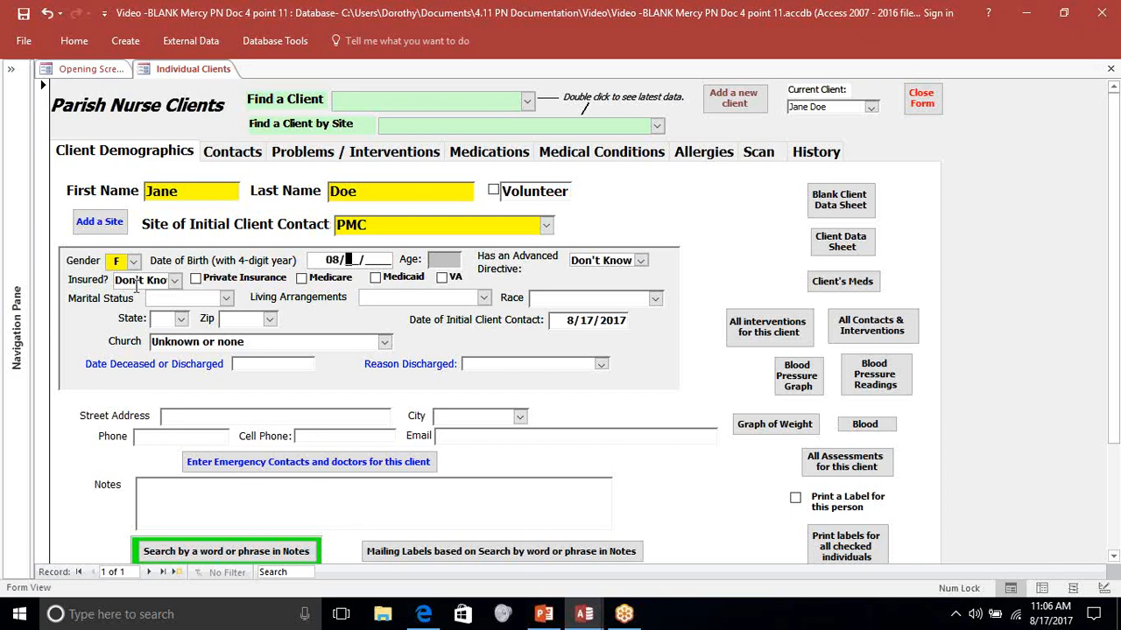
pyautogui.write('14/1952')
pyautogui.press('Tab')
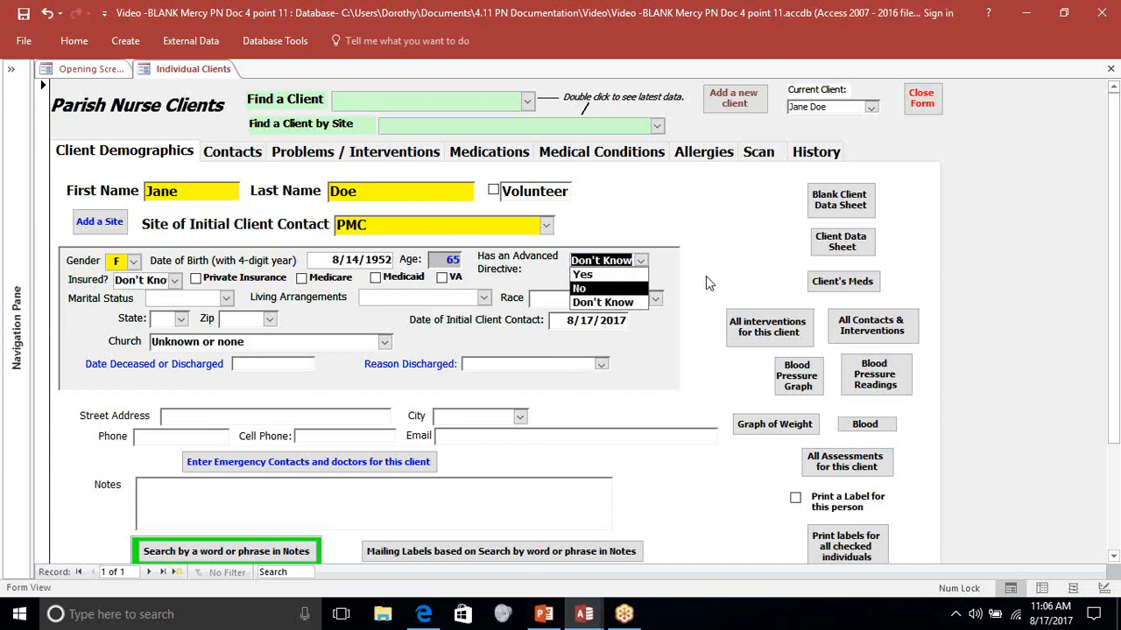
pyautogui.click(674, 371)
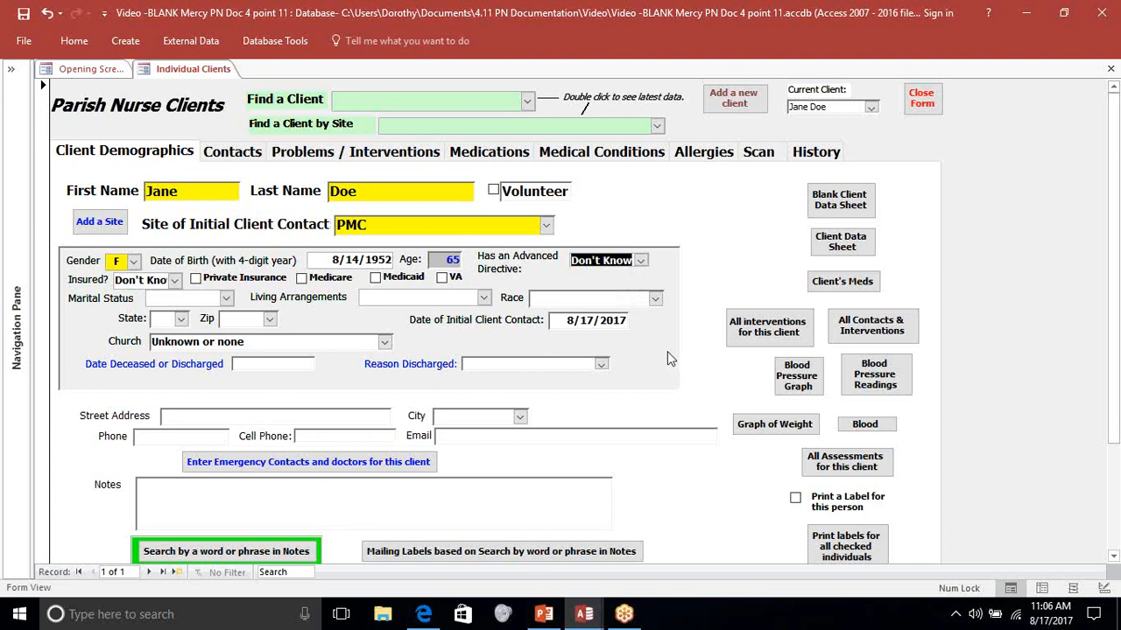
# - Open the client's emergency contacts form, review its fields and Relationship choices, then close the form
pyautogui.click(378, 467)
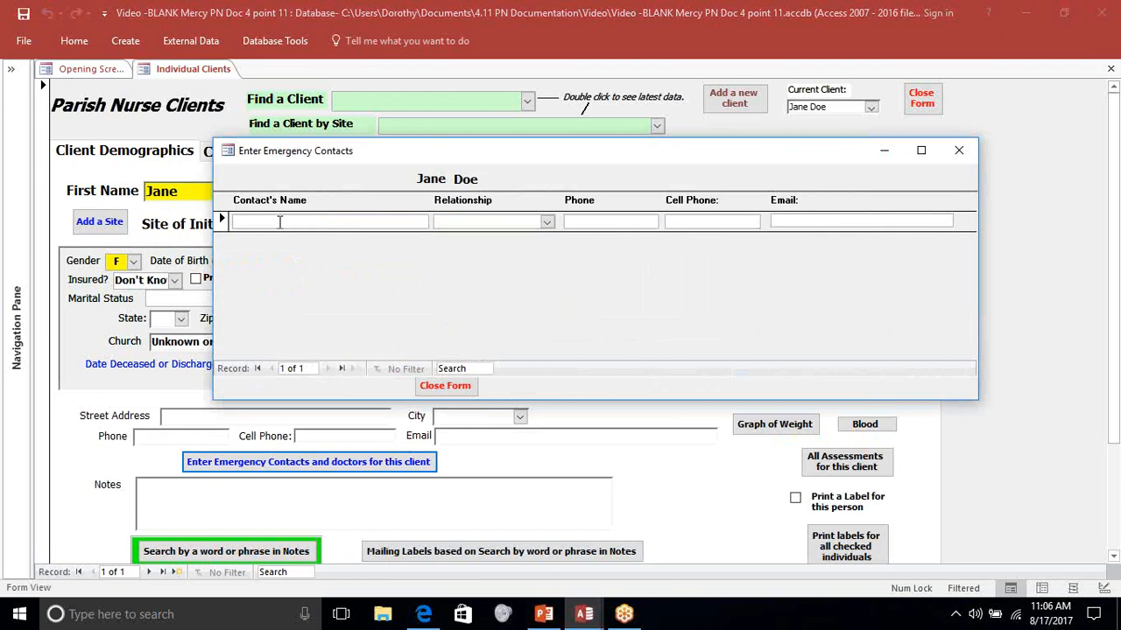
pyautogui.click(547, 222)
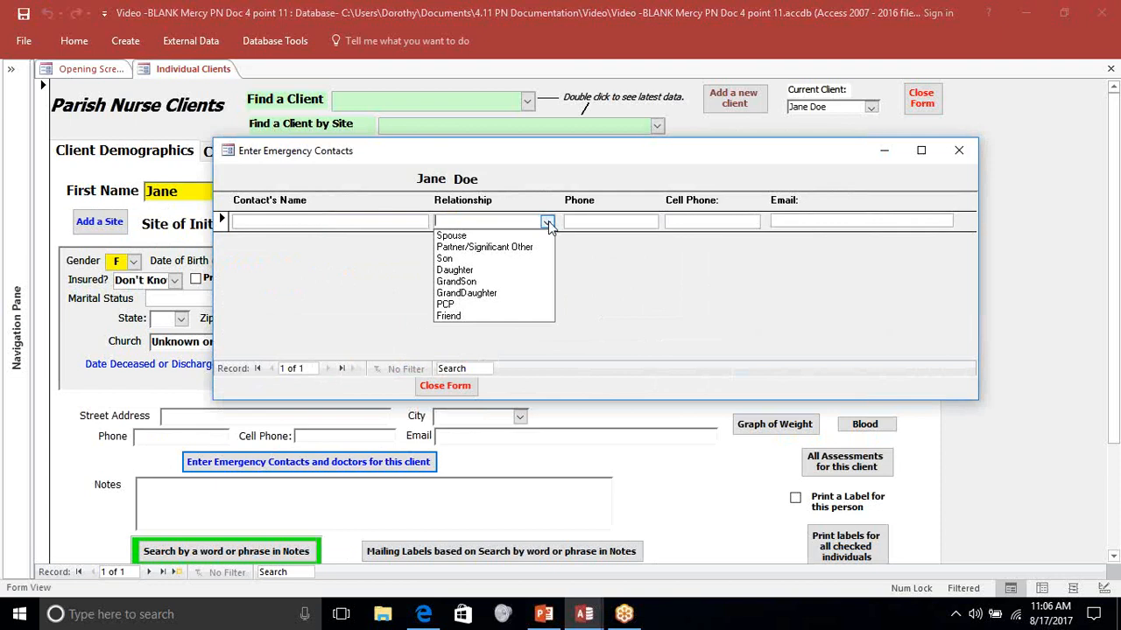
pyautogui.click(571, 260)
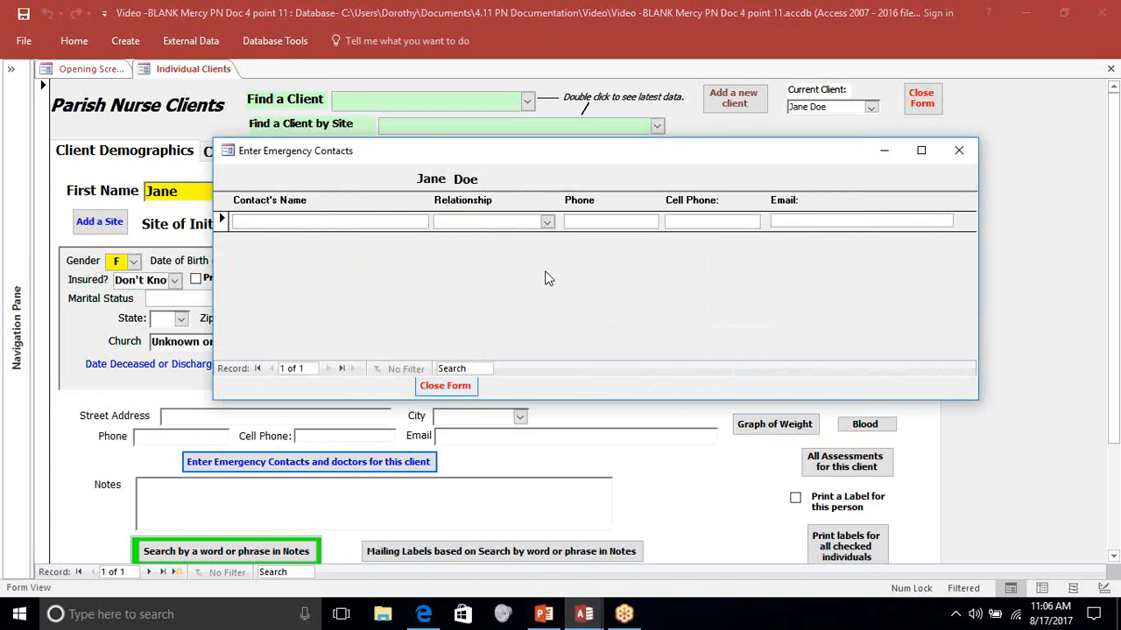
pyautogui.click(444, 386)
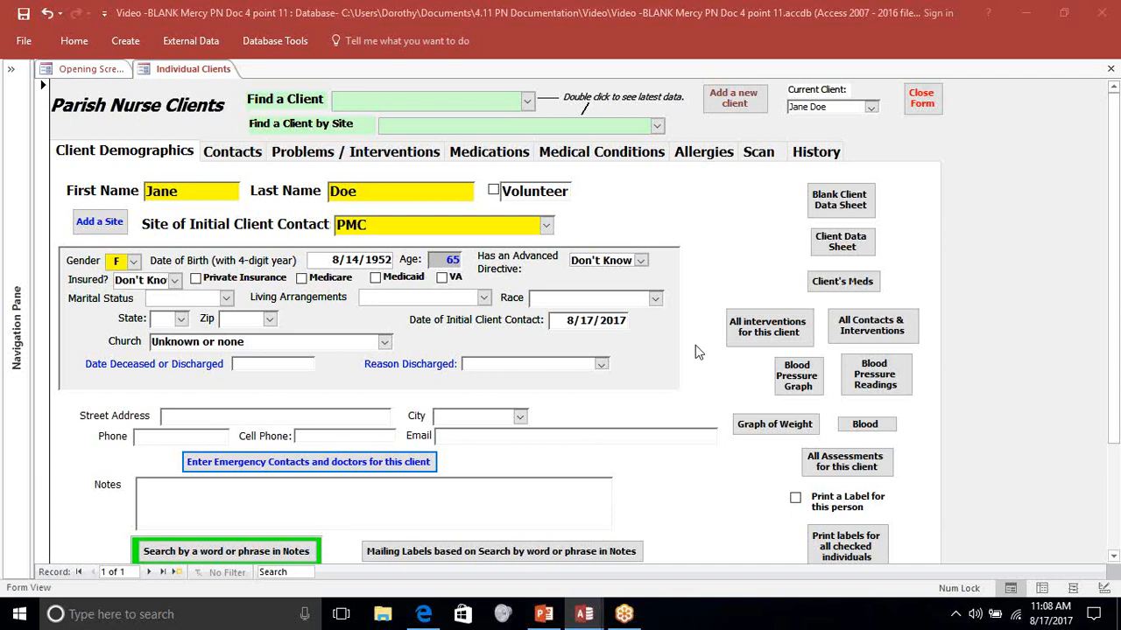
# - Go to the client's Contacts page and set the date of contact to 8/15/2017
pyautogui.click(229, 155)
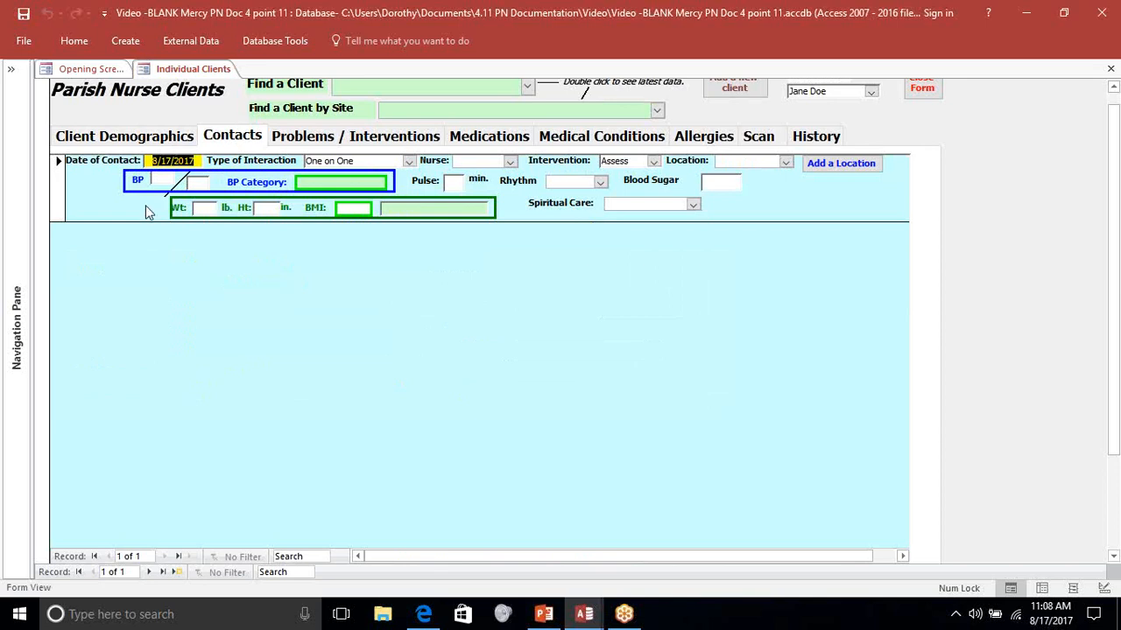
pyautogui.click(200, 160)
pyautogui.press('BackSpace')
pyautogui.press('BackSpace')
pyautogui.press('BackSpace')
pyautogui.press('BackSpace')
pyautogui.press('BackSpace')
pyautogui.press('BackSpace')
pyautogui.press('BackSpace')
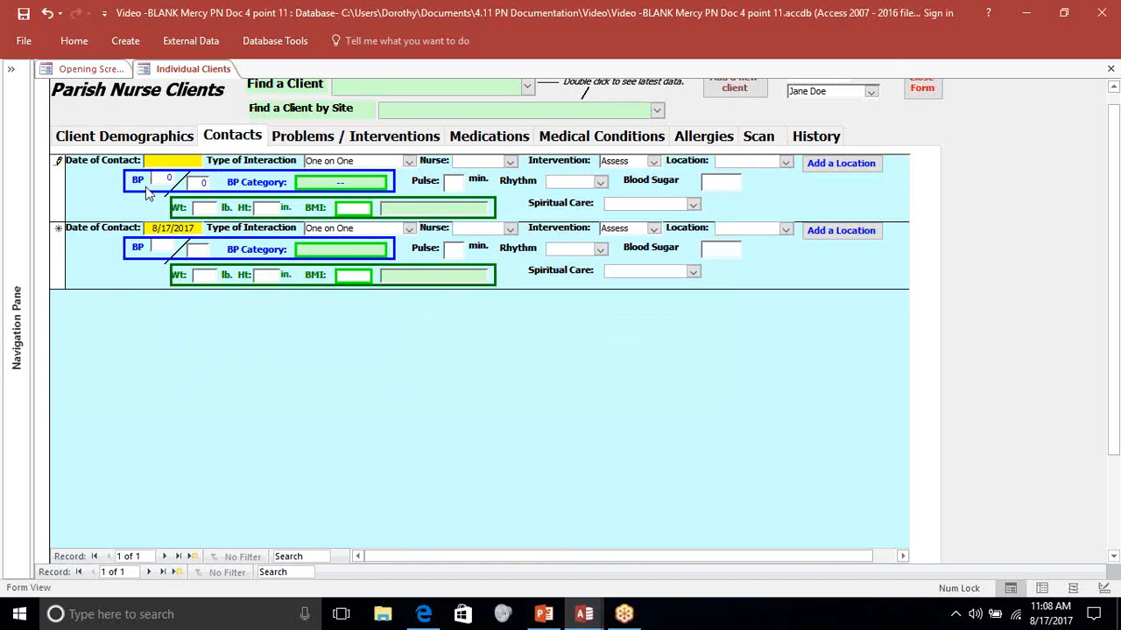
pyautogui.write('081517')
pyautogui.press('Tab')
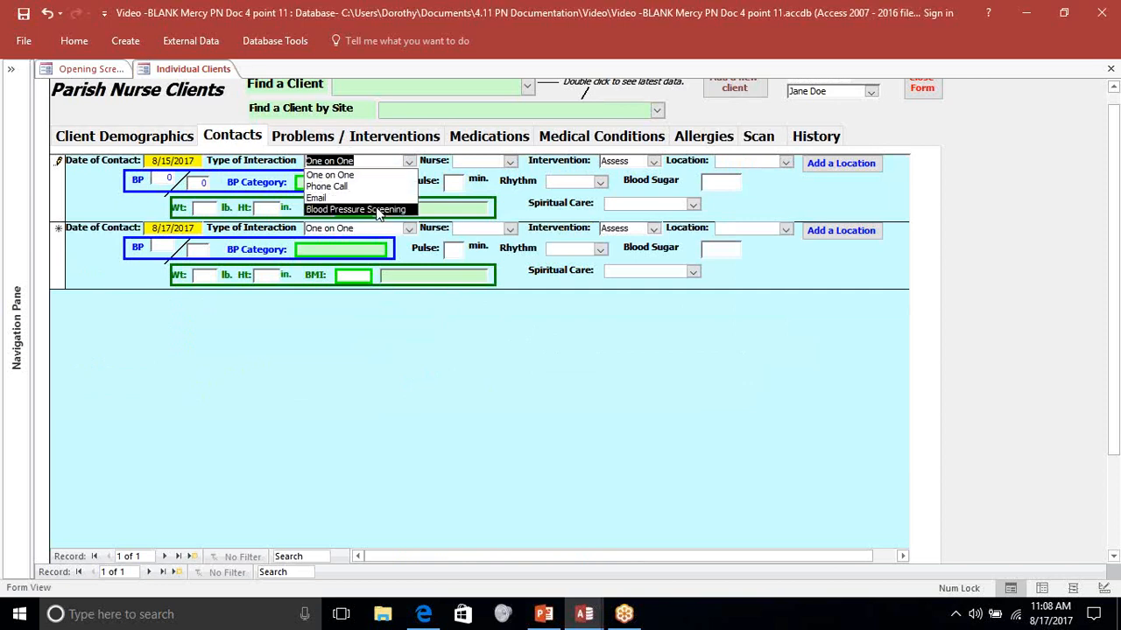
# - Keep the contact as a One on One interaction with the Assess intervention, choose the nurse, and set the location to Church
pyautogui.click(367, 160)
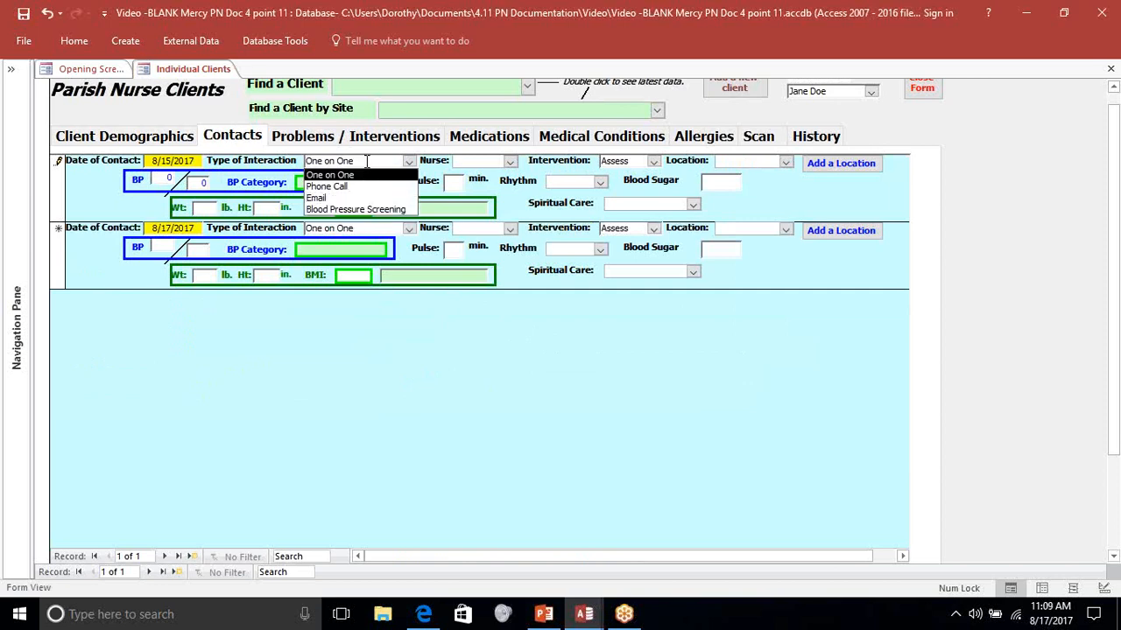
pyautogui.press('Tab')
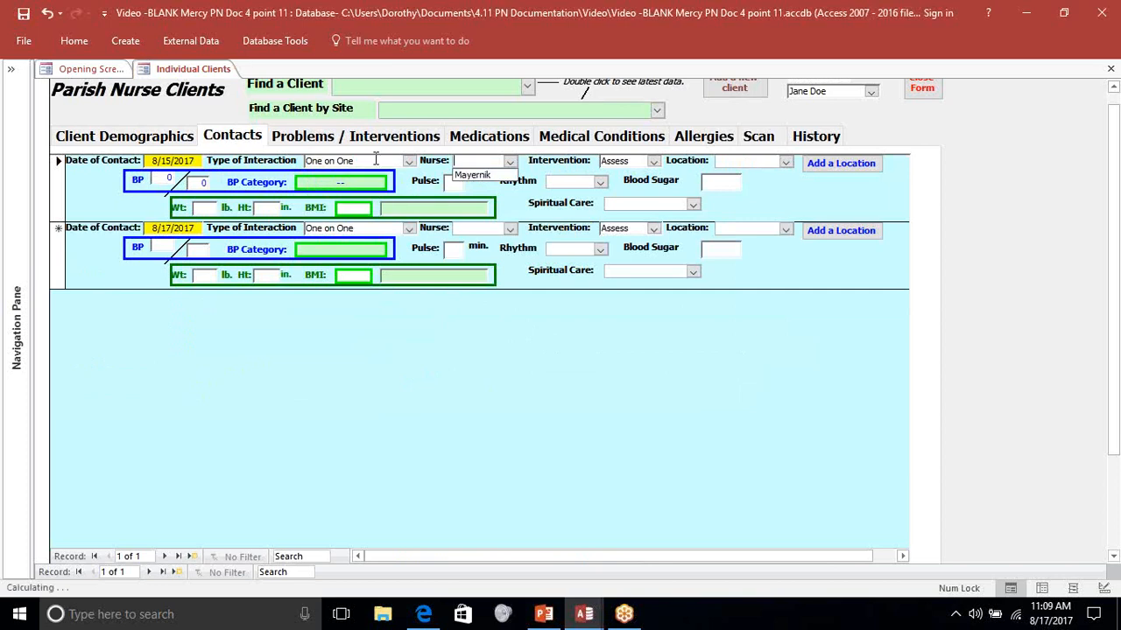
pyautogui.click(471, 176)
pyautogui.press('Tab')
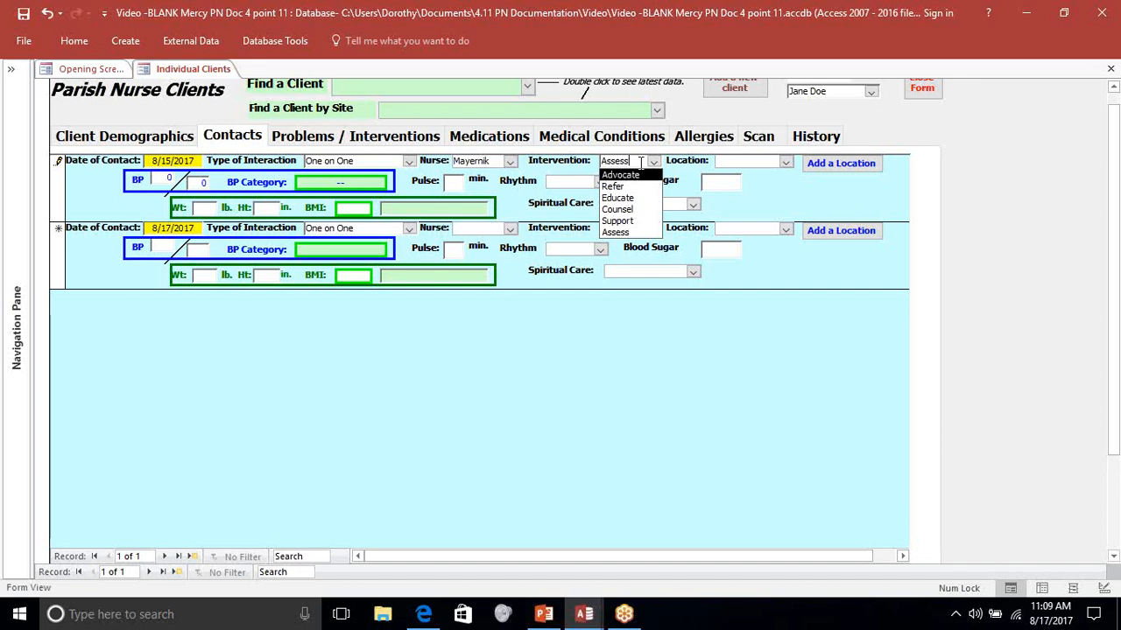
pyautogui.press('Tab')
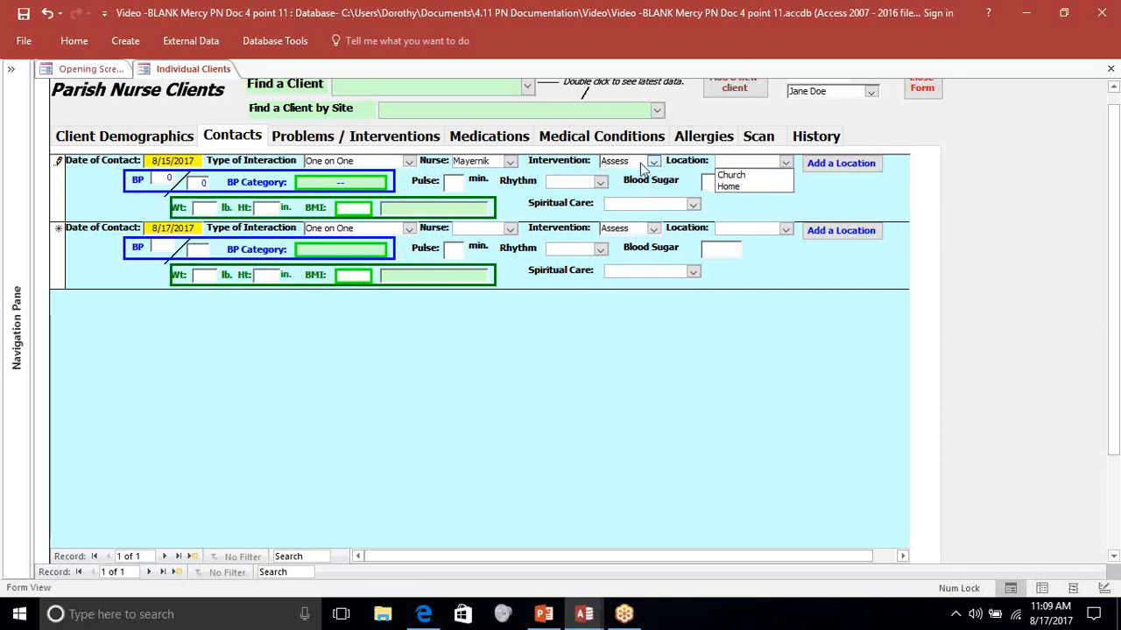
pyautogui.click(732, 176)
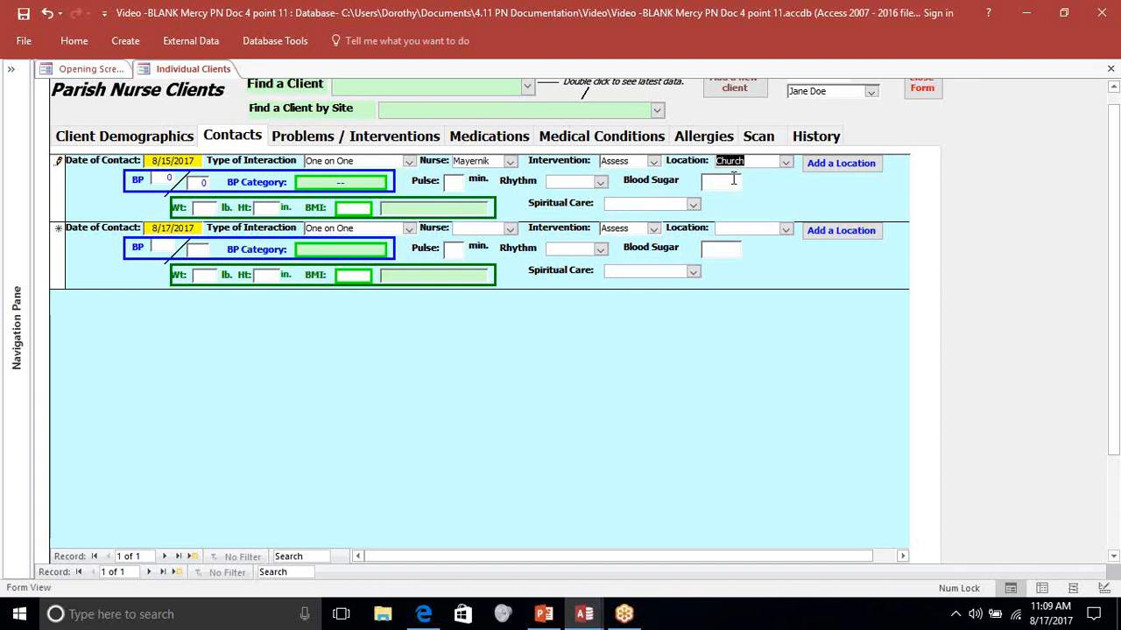
pyautogui.press('Tab')
# - Add Food Pantry to the list of locations and check the contact's Location choices, keeping Church
pyautogui.click(822, 163)
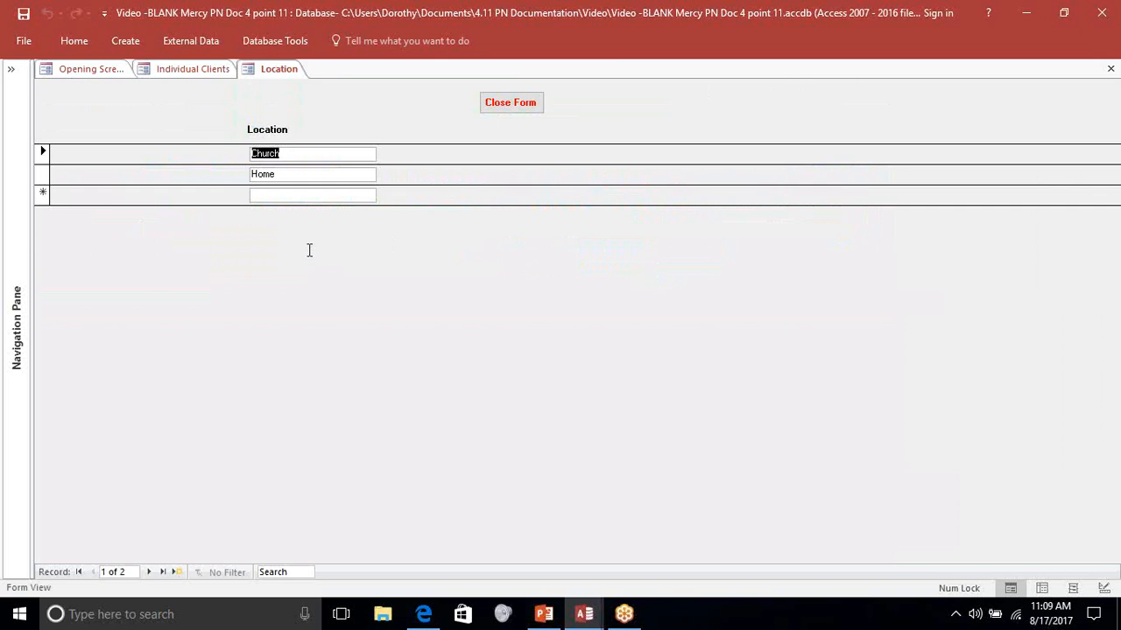
pyautogui.click(267, 195)
pyautogui.write('Food')
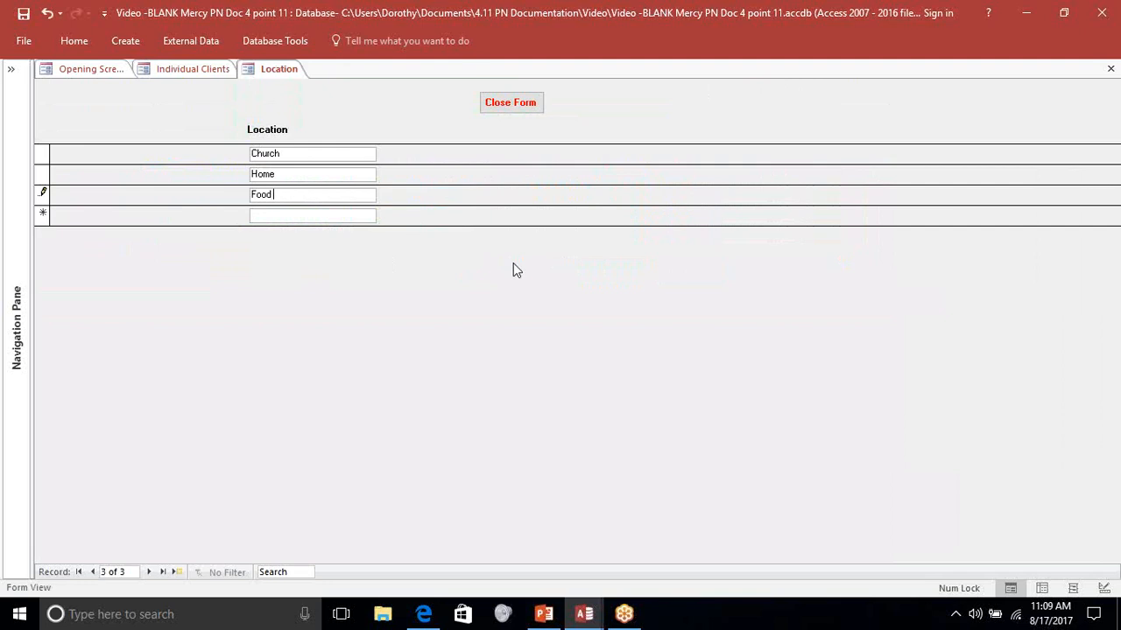
pyautogui.write(' Pantry')
pyautogui.click(522, 107)
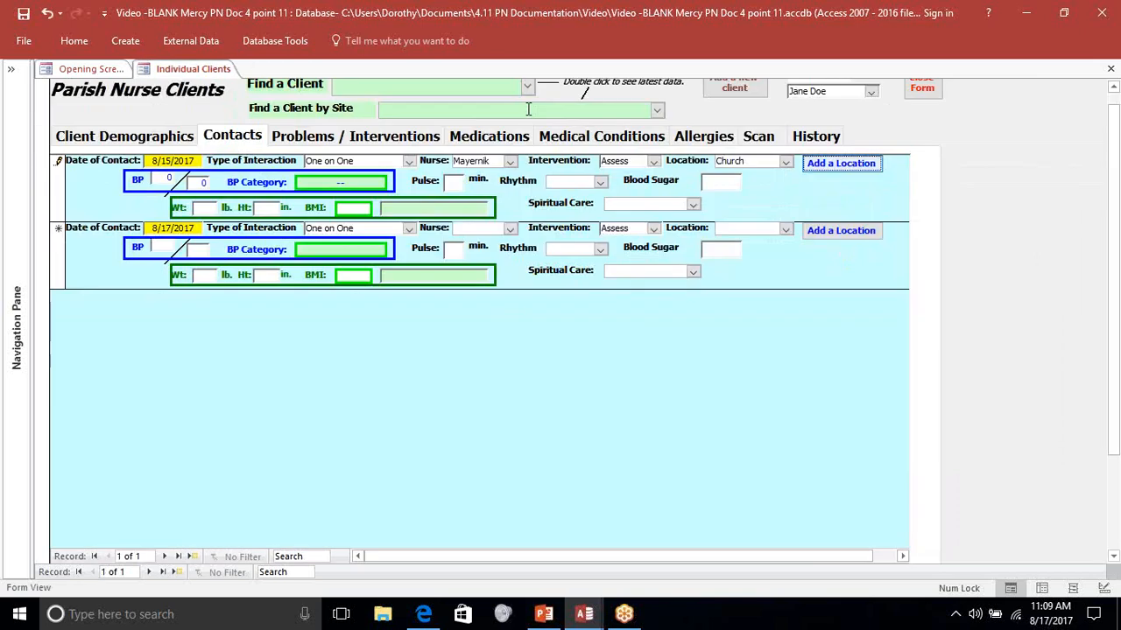
pyautogui.click(787, 164)
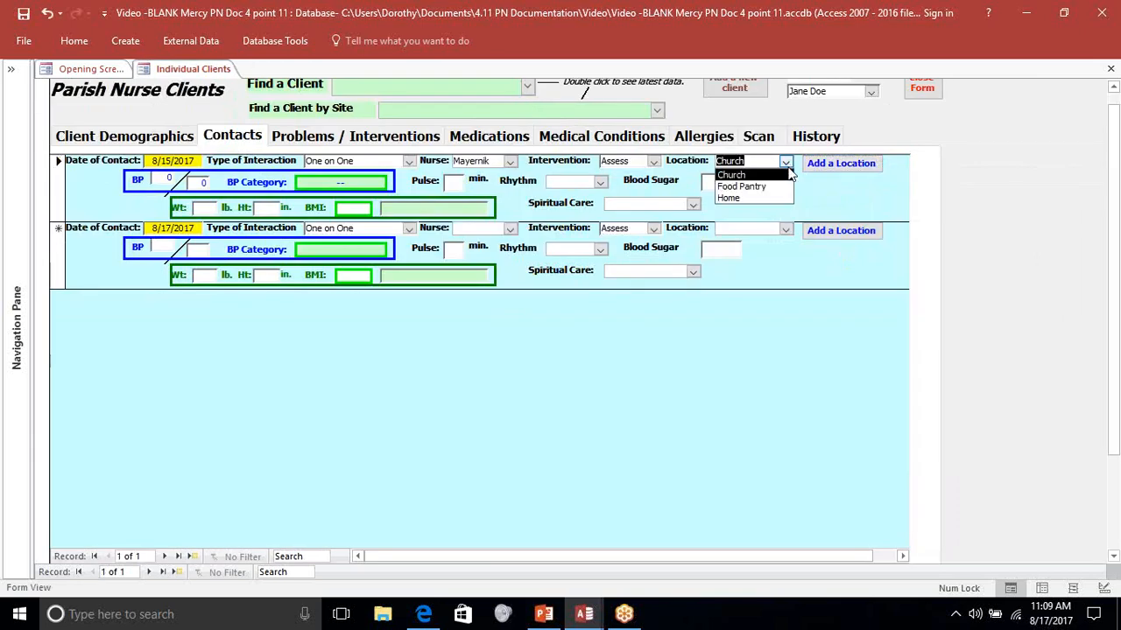
pyautogui.click(820, 191)
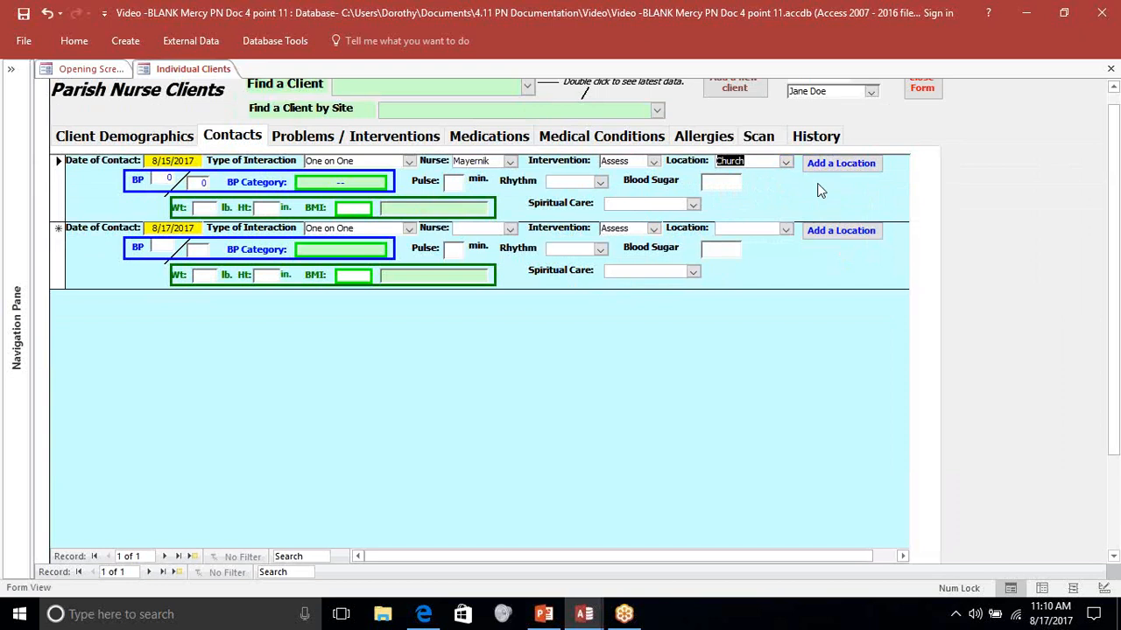
# - Record a blood pressure of 240/120 for the 8/15/2017 contact and open the report explaining the BP categories
pyautogui.click(767, 162)
pyautogui.click(174, 179)
pyautogui.write('240')
pyautogui.press('Tab')
pyautogui.write('120')
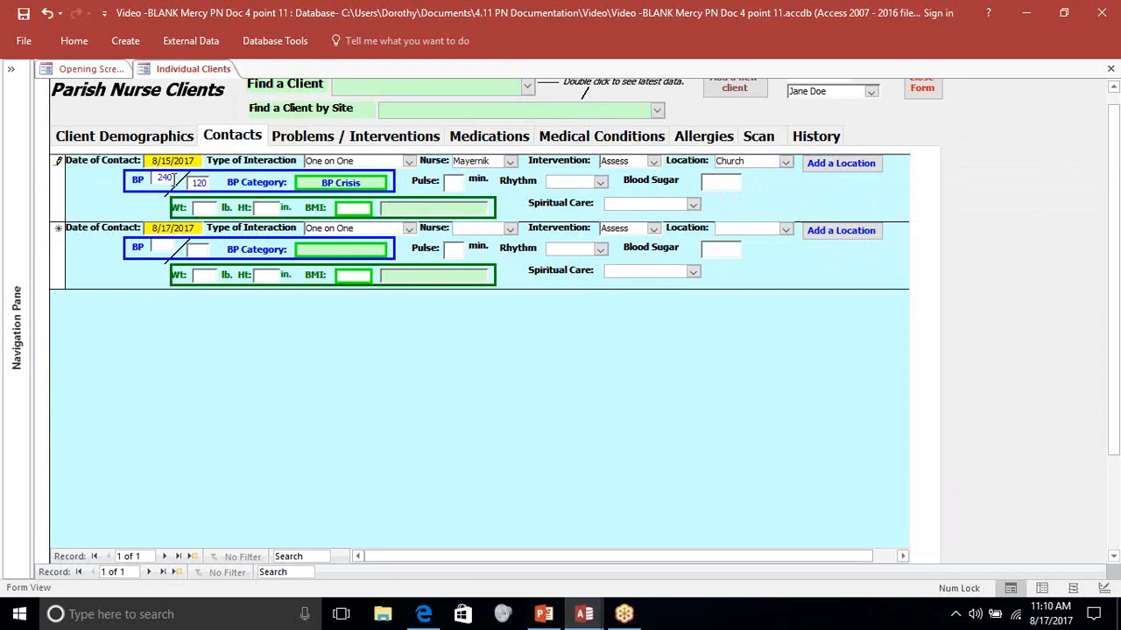
pyautogui.press('Tab')
pyautogui.click(380, 182)
pyautogui.doubleClick(386, 190)
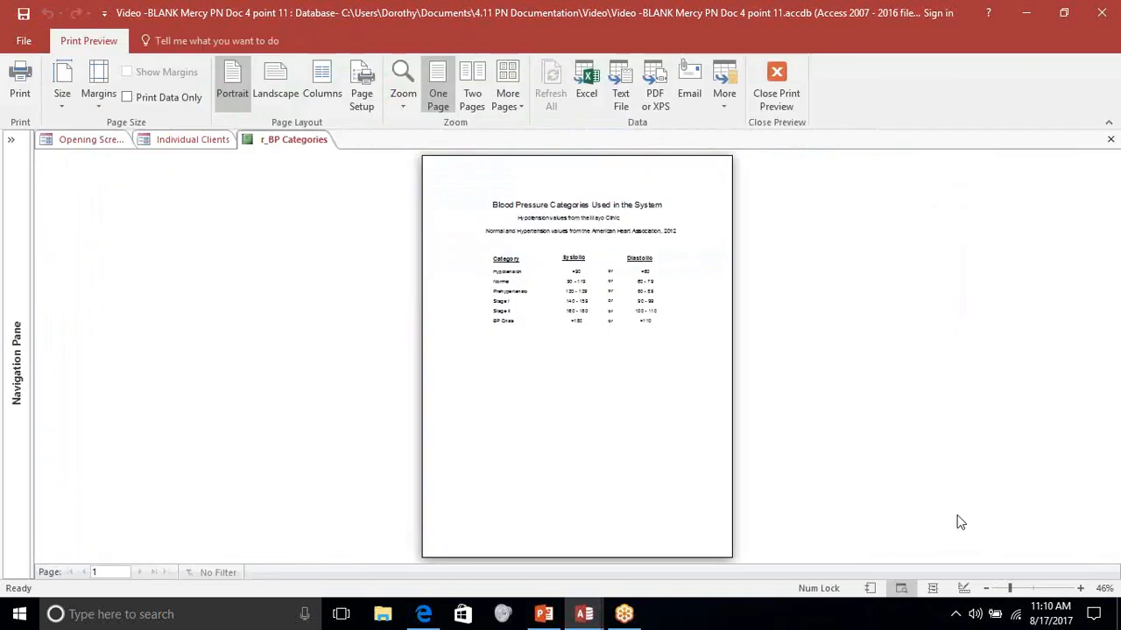
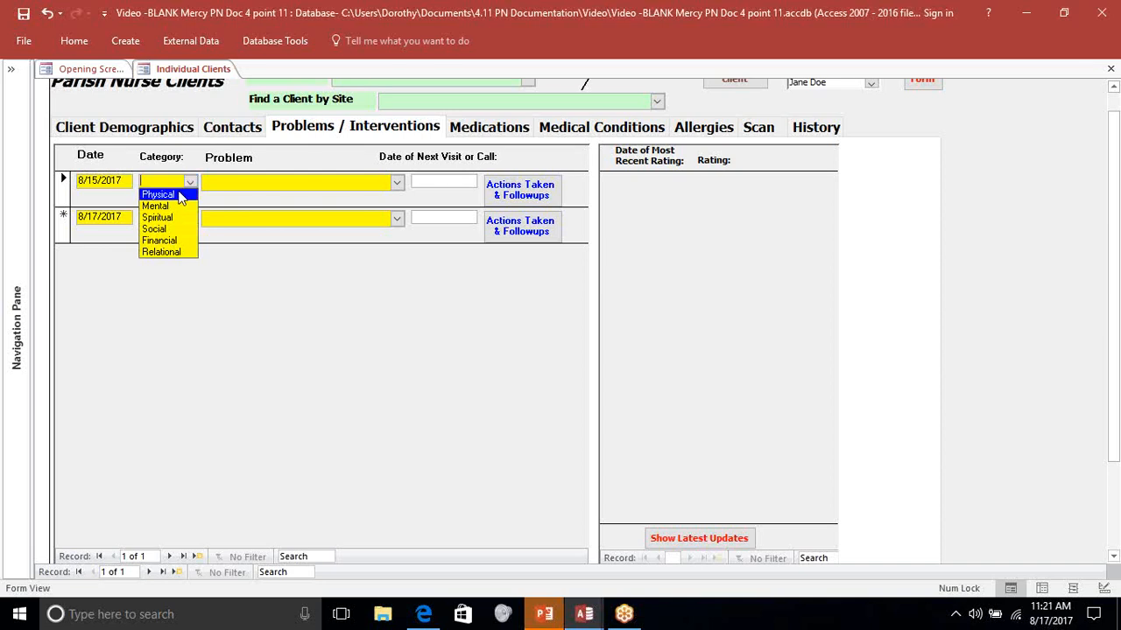
# - Record Blood pressure elevated as a Physical problem dated 8/15/2017 and open its actions taken and followups
pyautogui.click(179, 196)
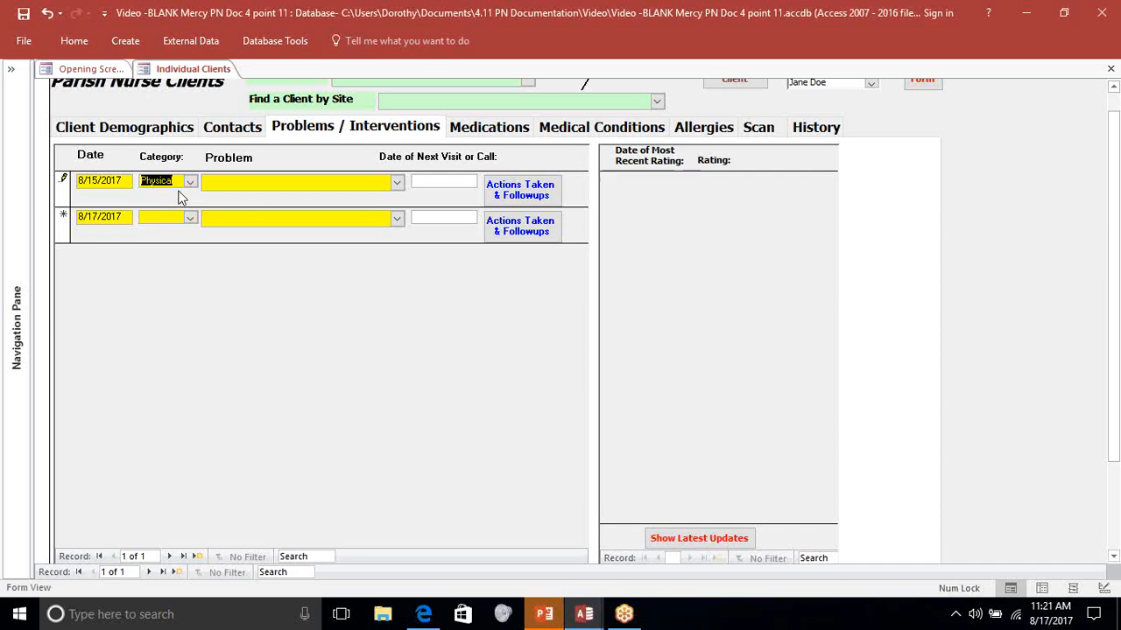
pyautogui.press('Tab')
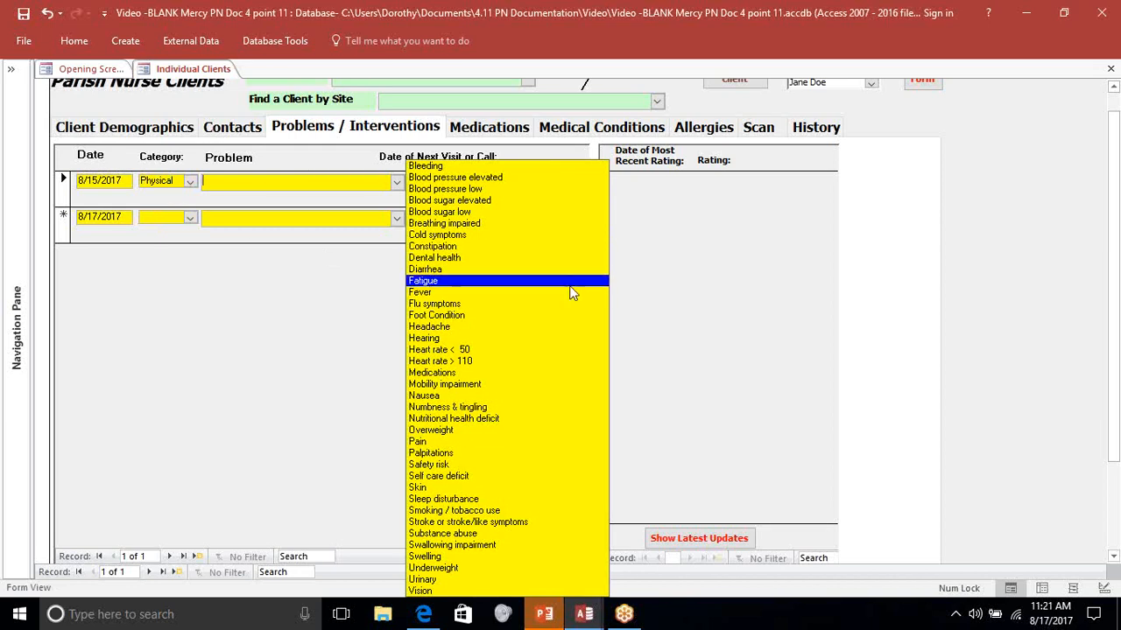
pyautogui.click(515, 179)
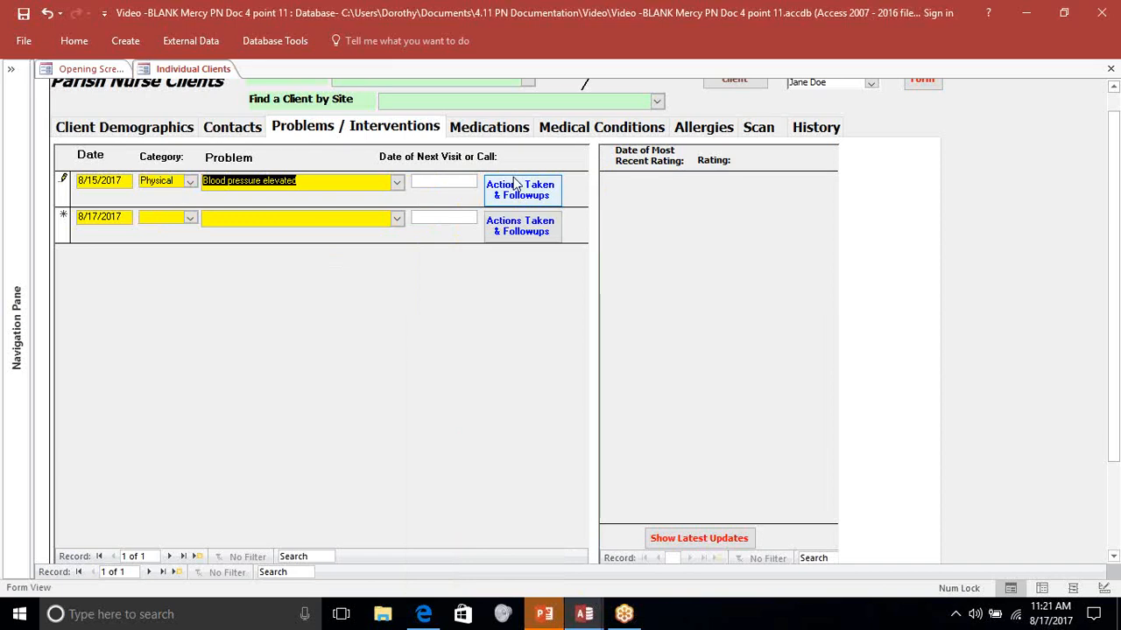
pyautogui.click(515, 186)
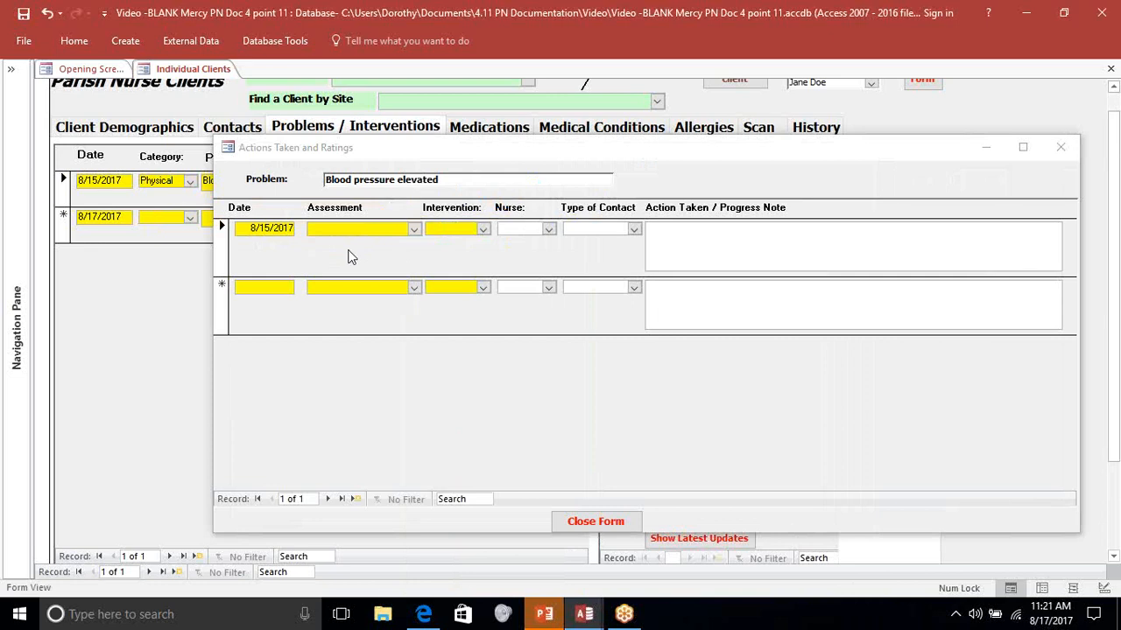
# - Rate the elevated blood pressure 1 -- Emergency with the Advocate intervention, choose the nurse, and set the type of contact to One on One
pyautogui.click(415, 231)
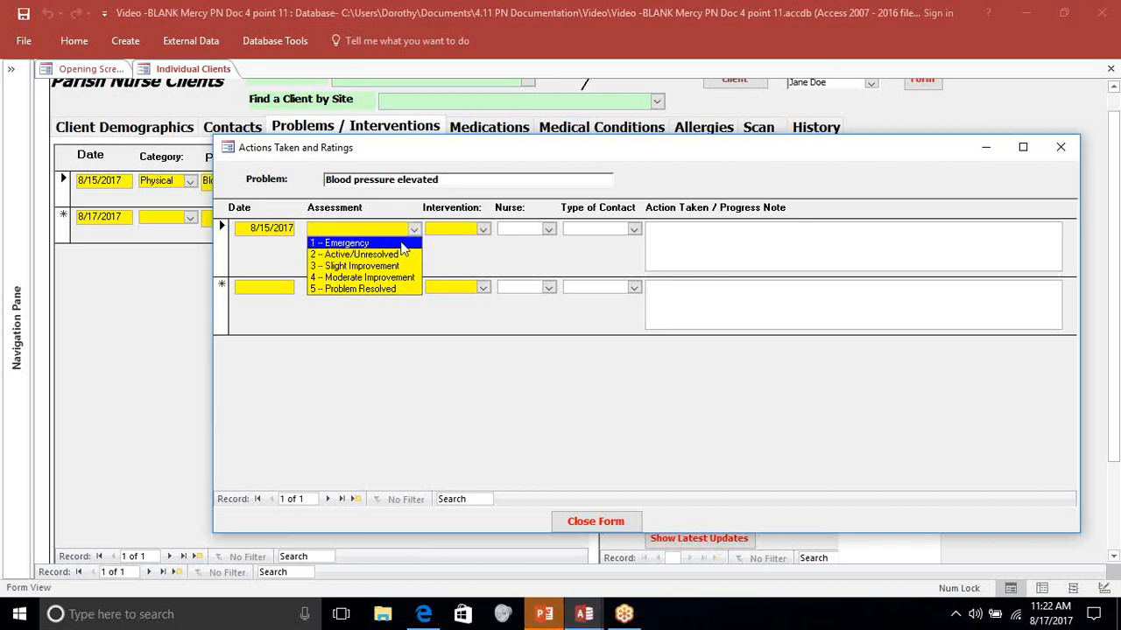
pyautogui.click(403, 245)
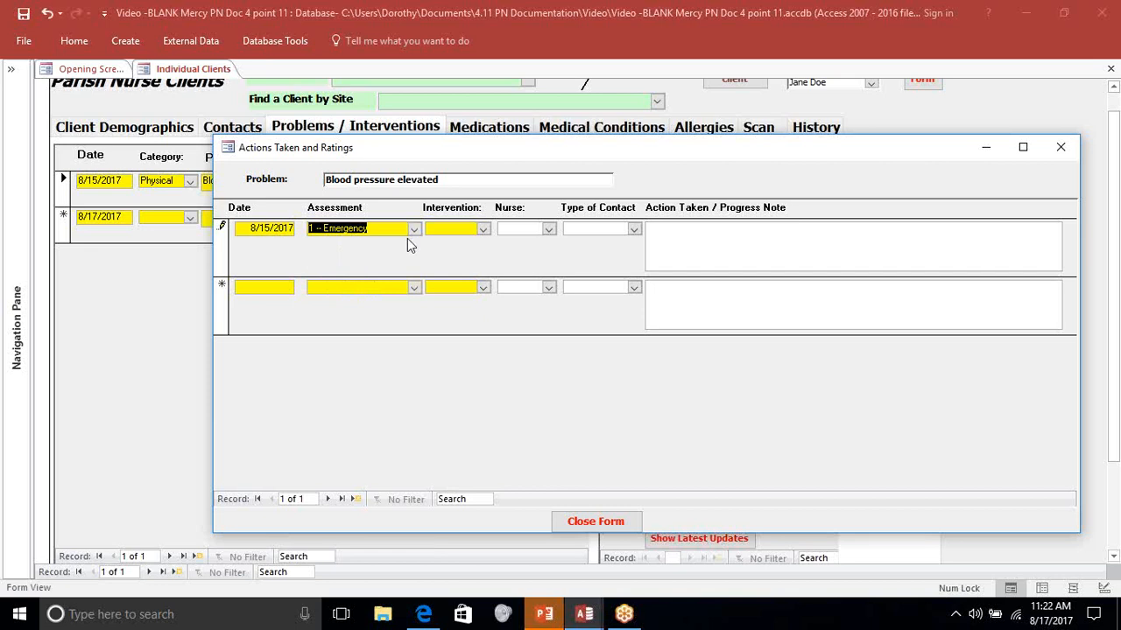
pyautogui.press('Tab')
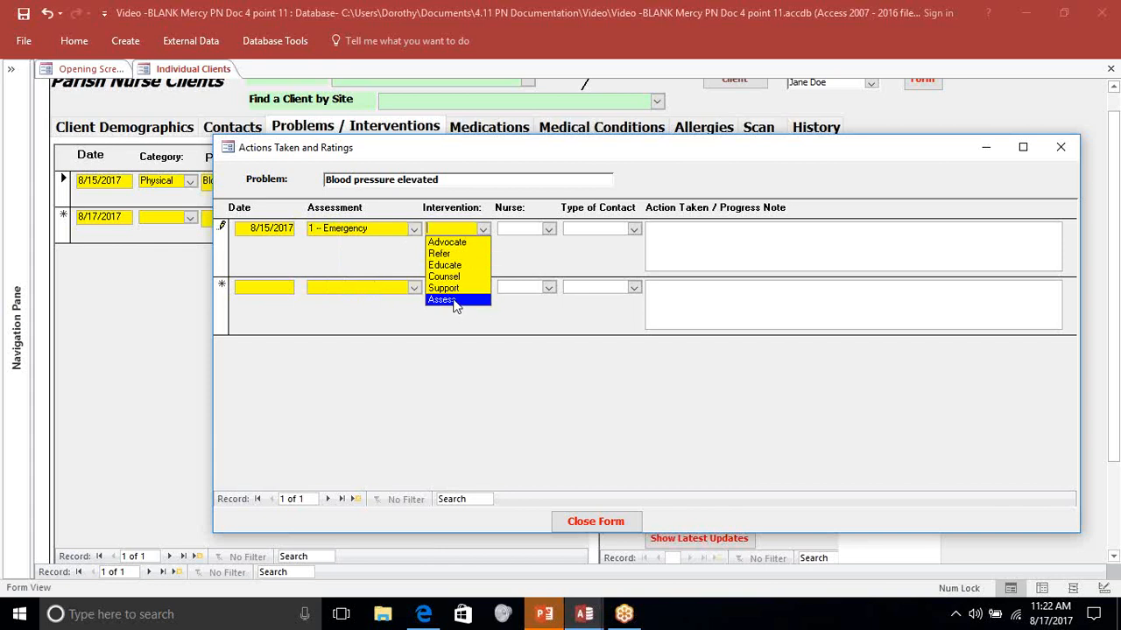
pyautogui.click(457, 244)
pyautogui.press('Tab')
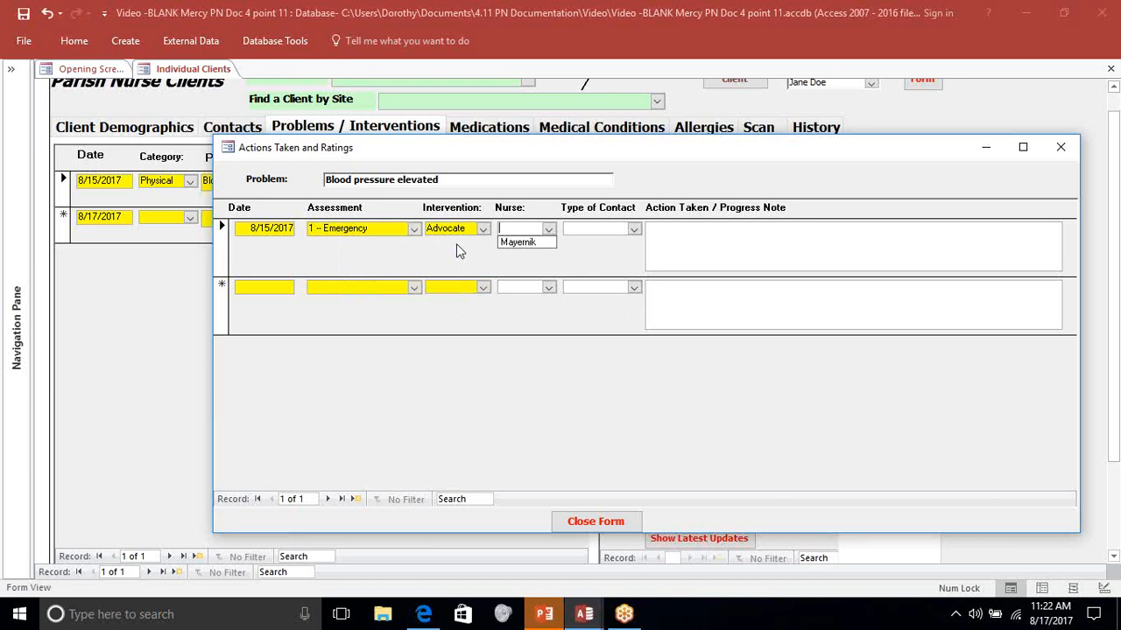
pyautogui.click(525, 243)
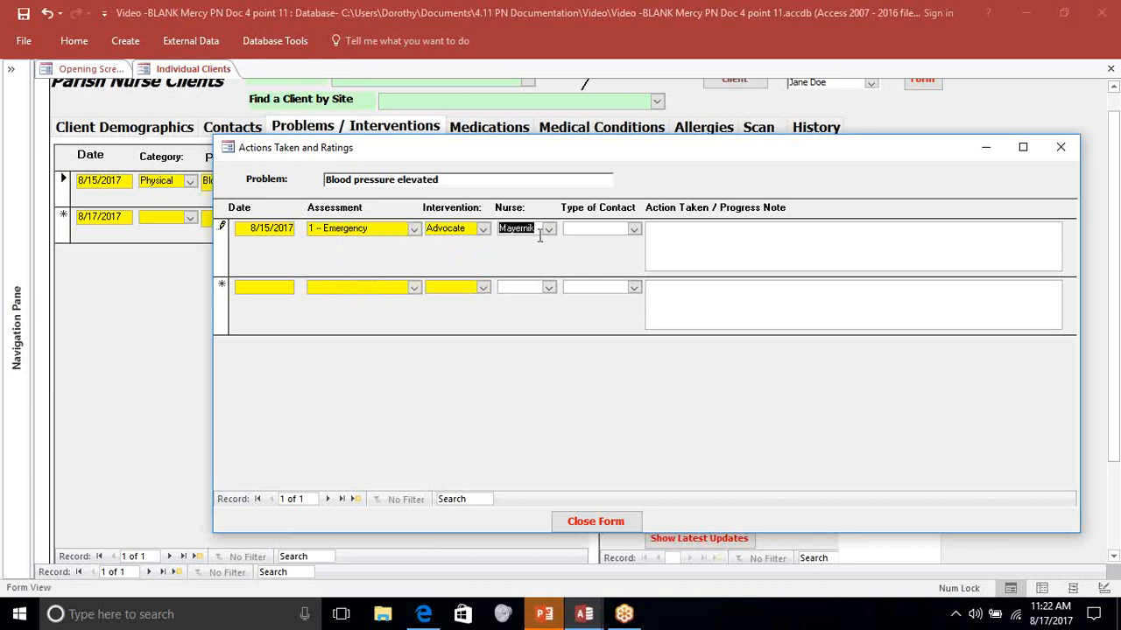
pyautogui.click(618, 230)
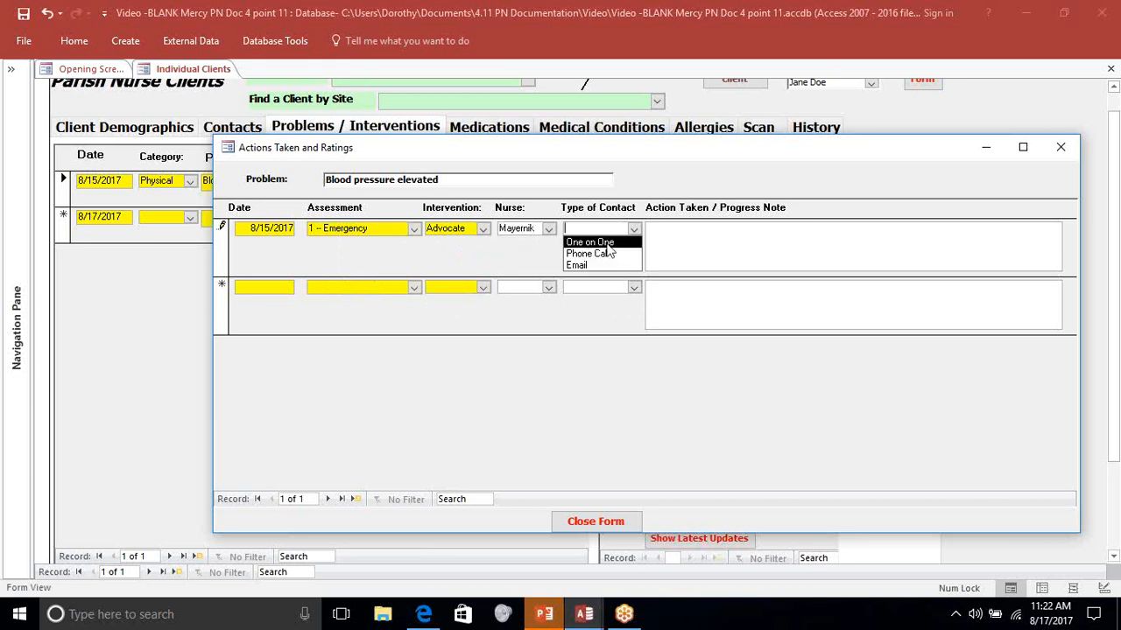
pyautogui.click(604, 242)
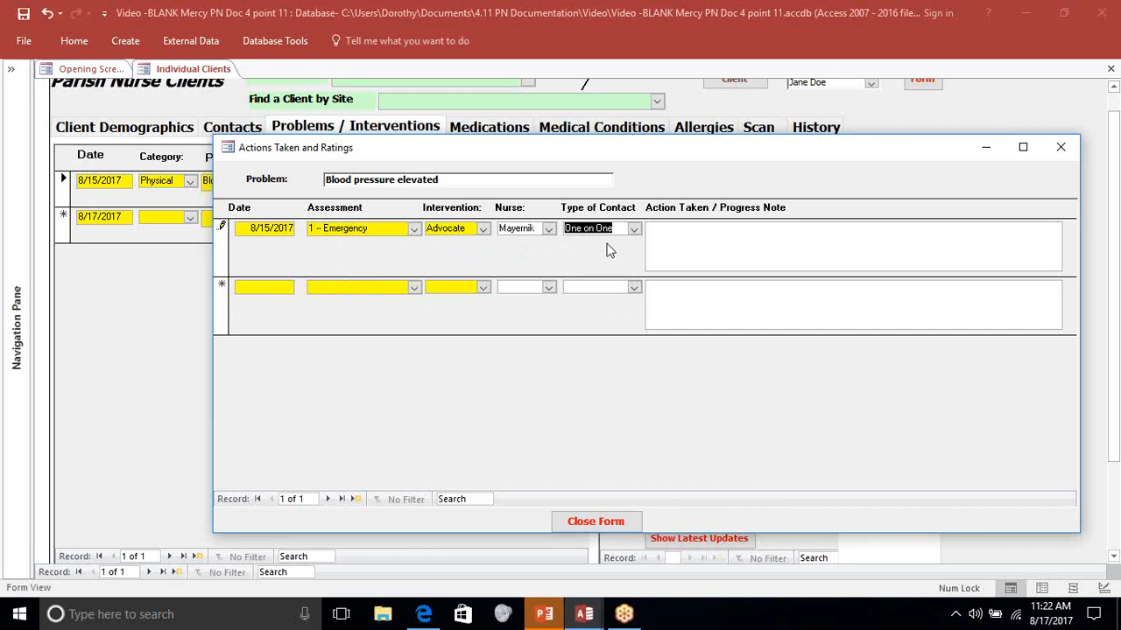
pyautogui.press('Tab')
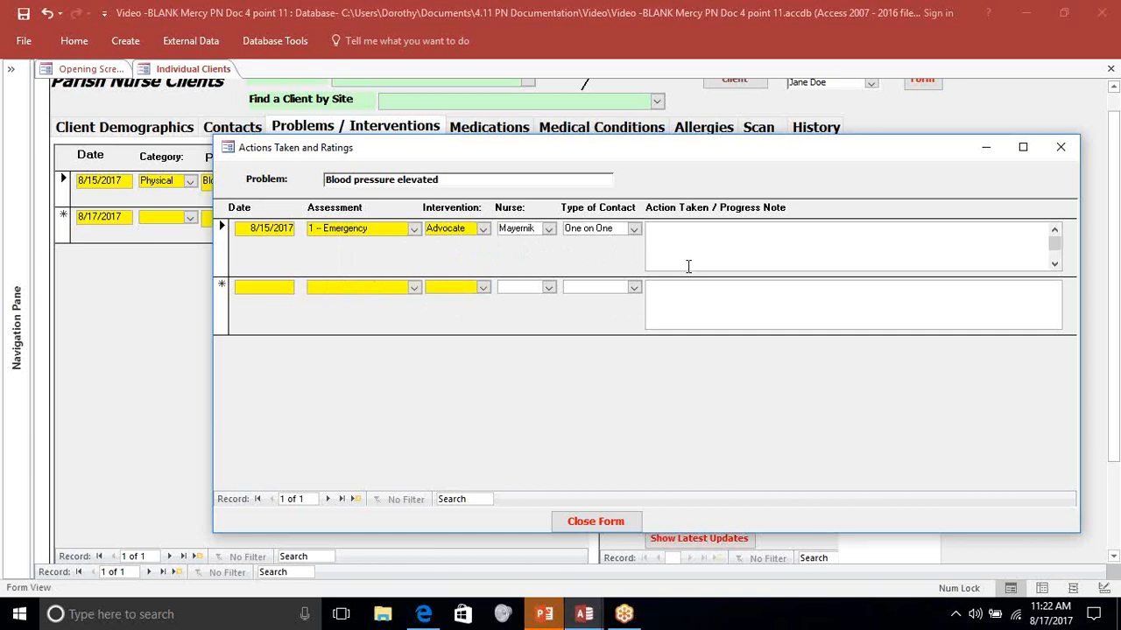
# - Enter the progress note "PCP called. Said to bring client to office now." and close the actions form
pyautogui.write('PCP called. Said to bring client t')
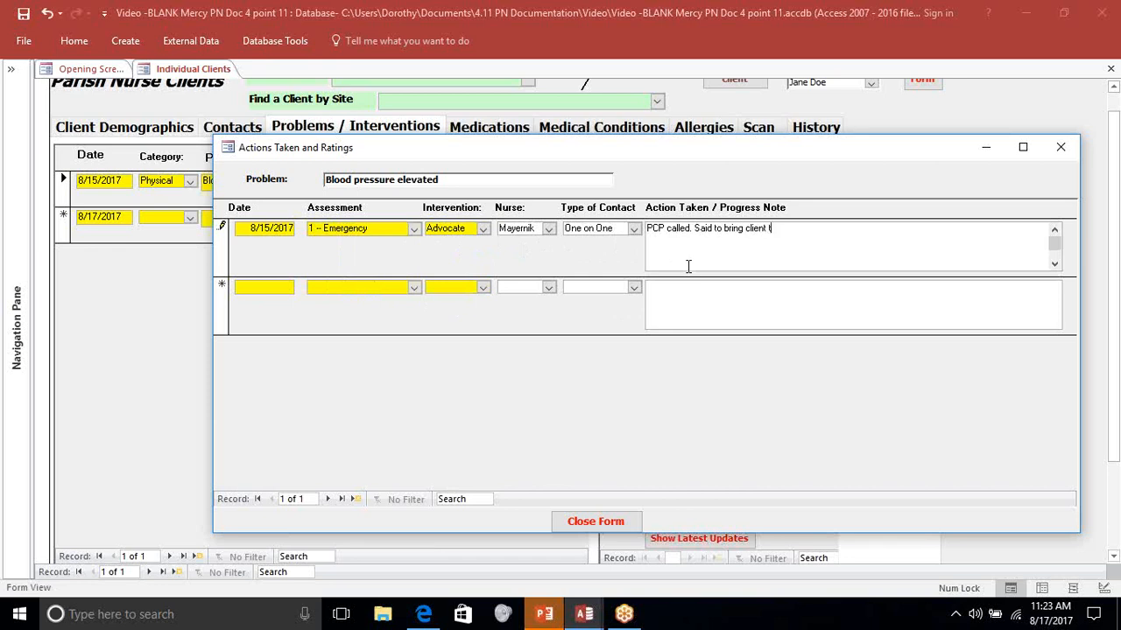
pyautogui.write('o office now.')
pyautogui.click(592, 527)
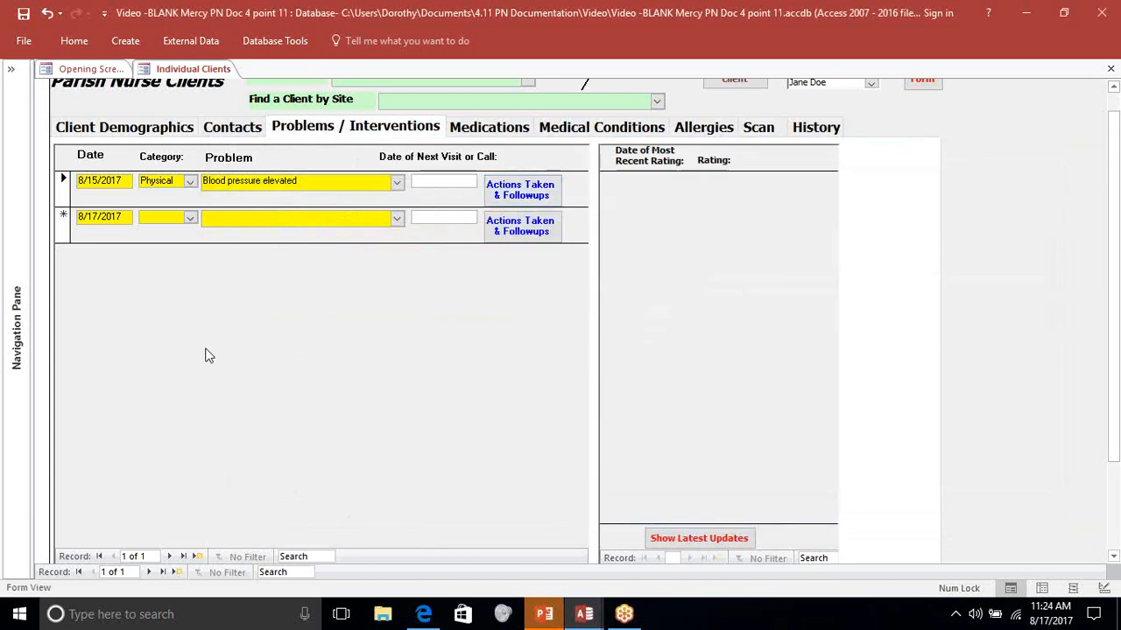
# - Add a second problem in the Mental category, Knowledge deficit, and bring up its actions form
pyautogui.click(190, 219)
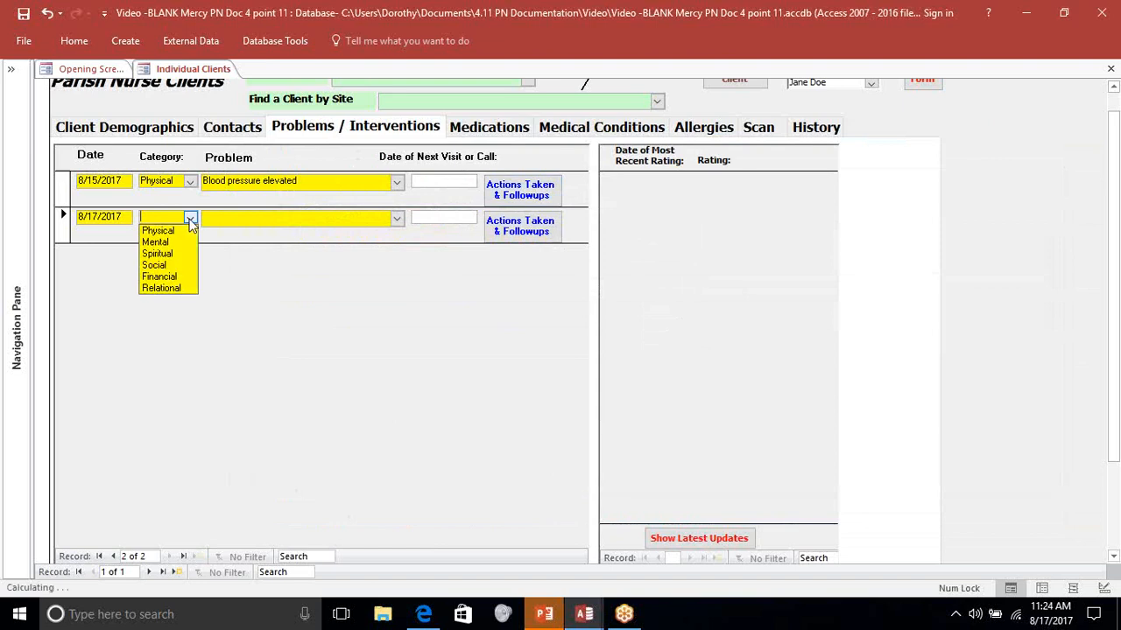
pyautogui.click(158, 242)
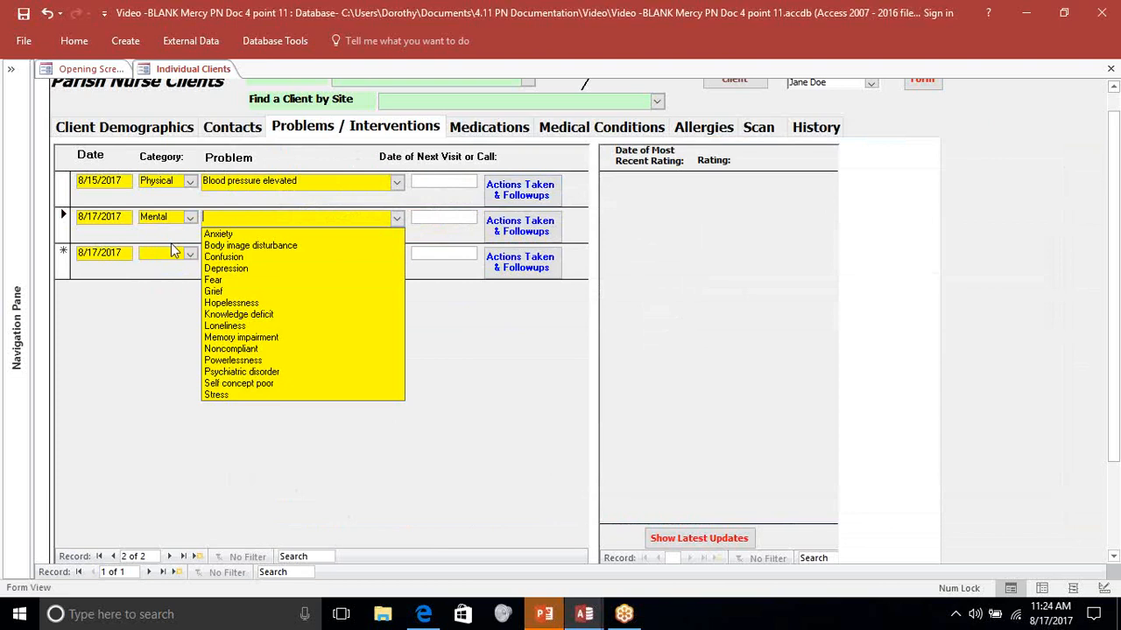
pyautogui.click(257, 315)
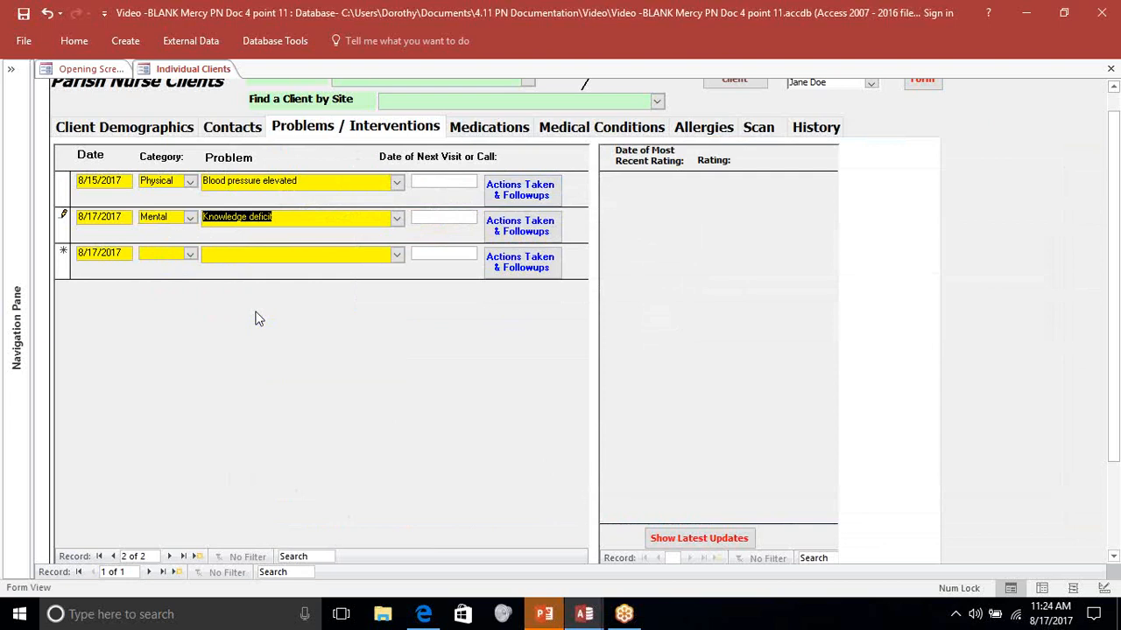
pyautogui.press('Tab')
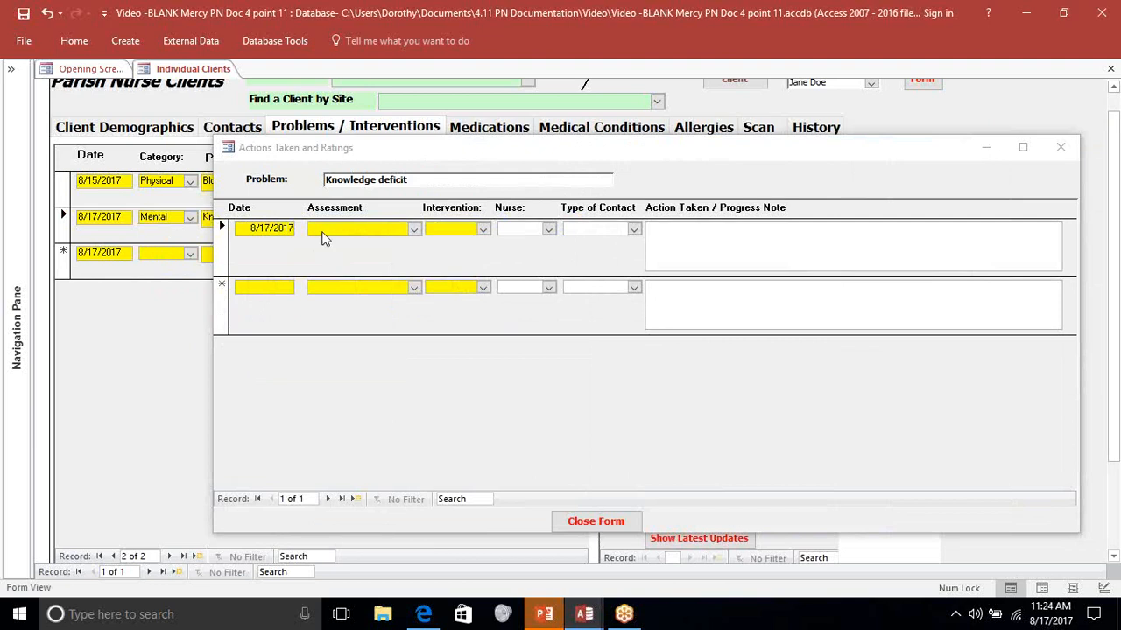
# - Set the date of the Knowledge deficit action to 8/15/2017
pyautogui.click(295, 228)
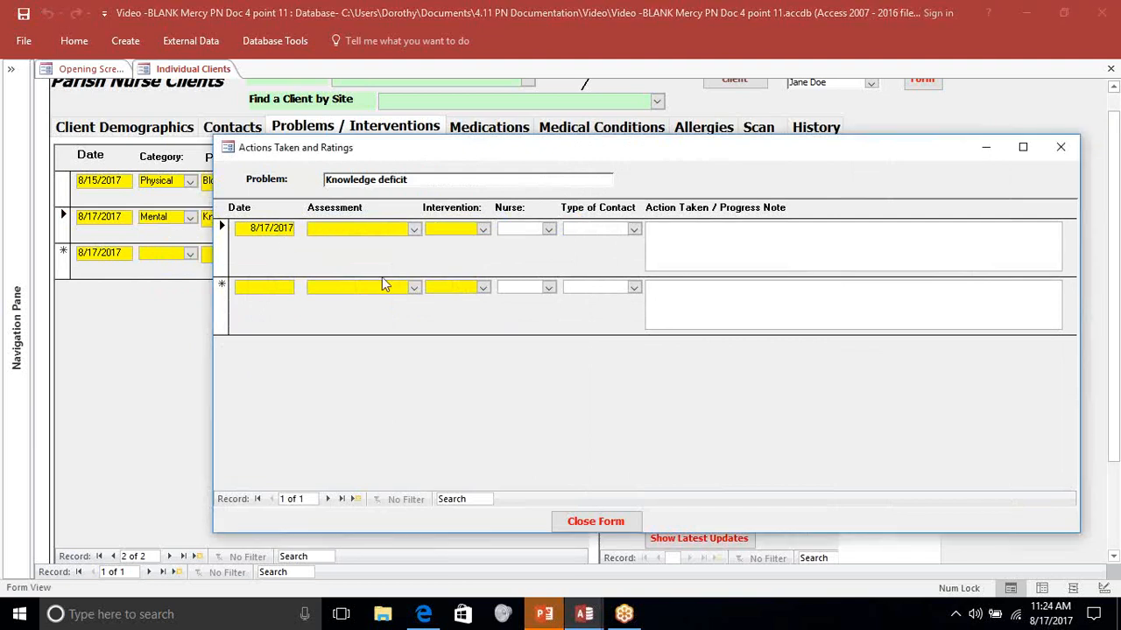
pyautogui.press('BackSpace')
pyautogui.press('BackSpace')
pyautogui.press('BackSpace')
pyautogui.press('BackSpace')
pyautogui.press('BackSpace')
pyautogui.press('BackSpace')
pyautogui.press('BackSpace')
pyautogui.press('BackSpace')
pyautogui.press('BackSpace')
pyautogui.write('8/15/2017')
pyautogui.press('Tab')
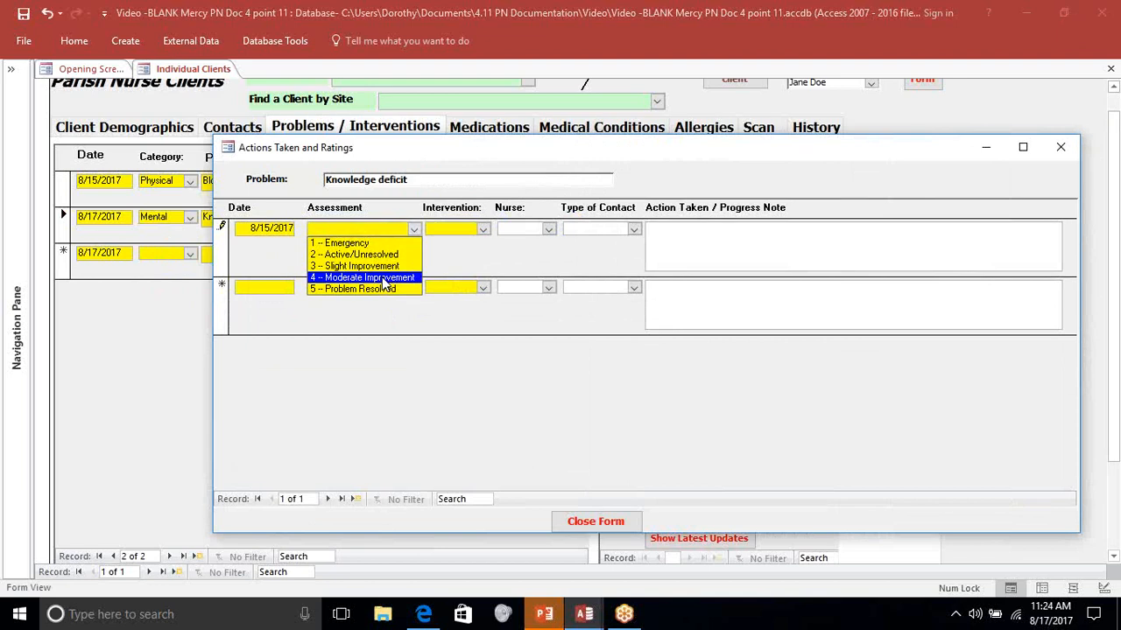
# - Rate Knowledge deficit 2 -- Active/Unresolved with the Educate intervention, the nurse and One on One contact, leave the note blank, and close the form
pyautogui.click(383, 254)
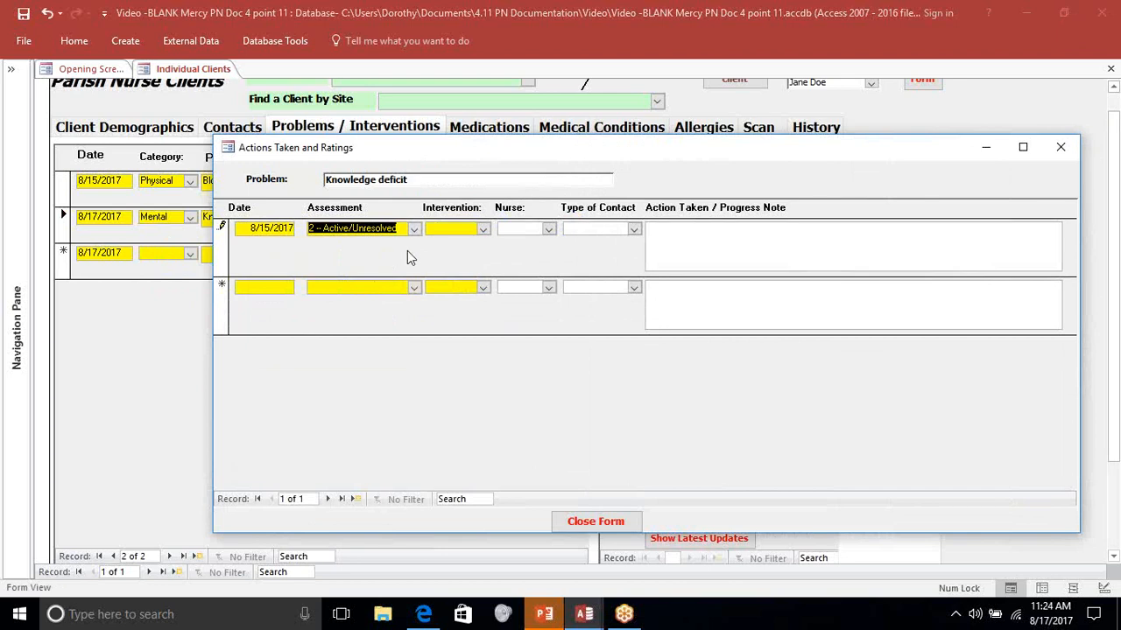
pyautogui.press('Tab')
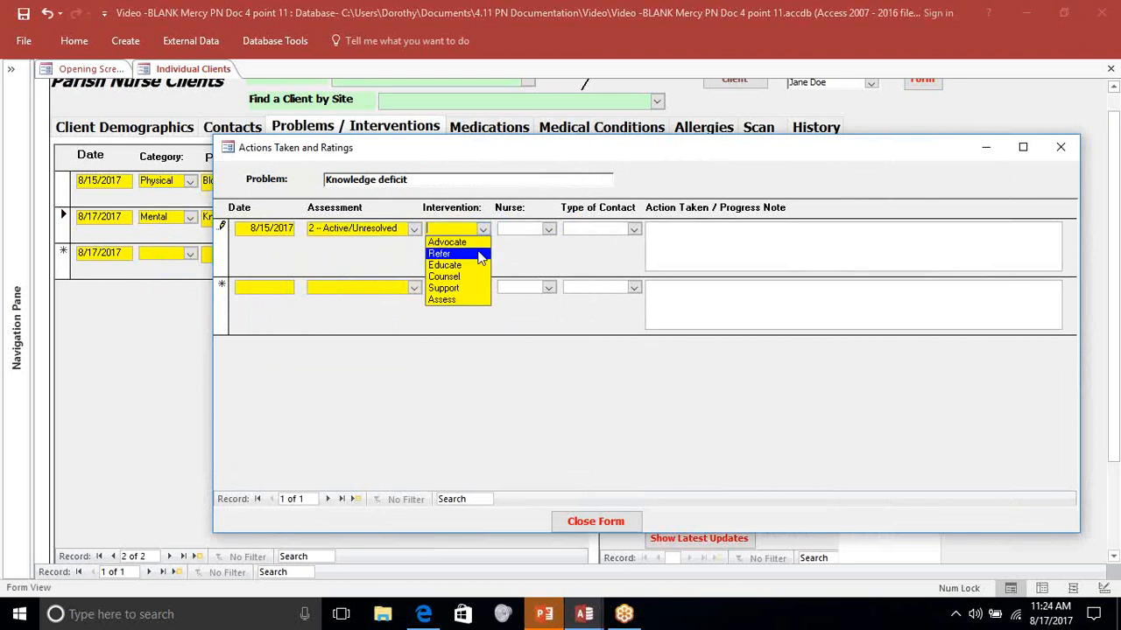
pyautogui.click(476, 266)
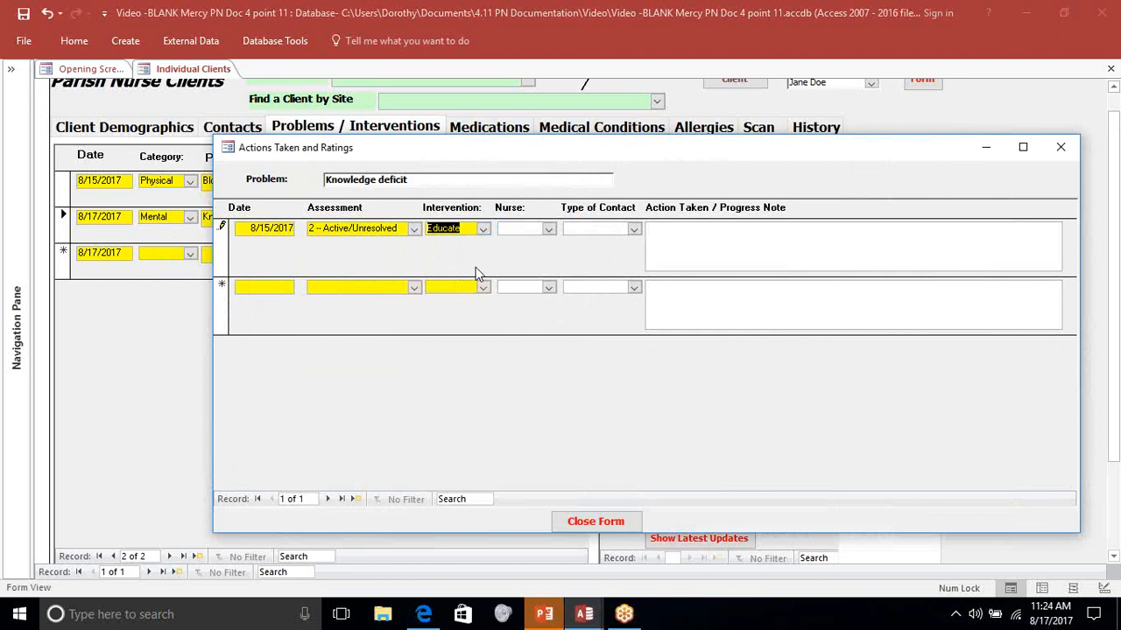
pyautogui.press('Tab')
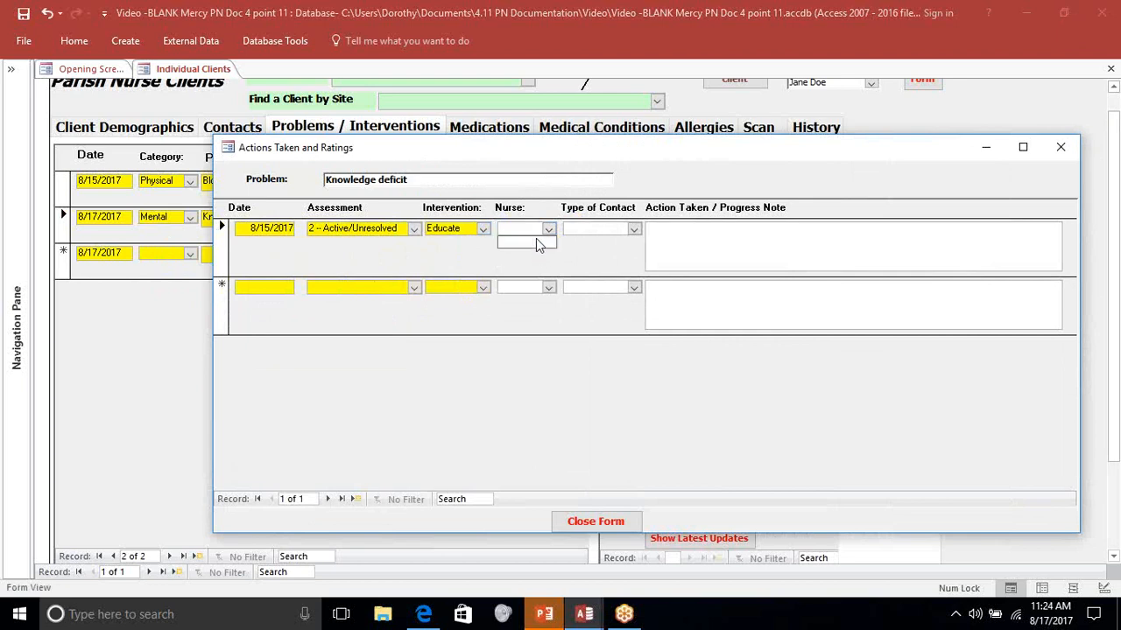
pyautogui.click(536, 239)
pyautogui.press('Tab')
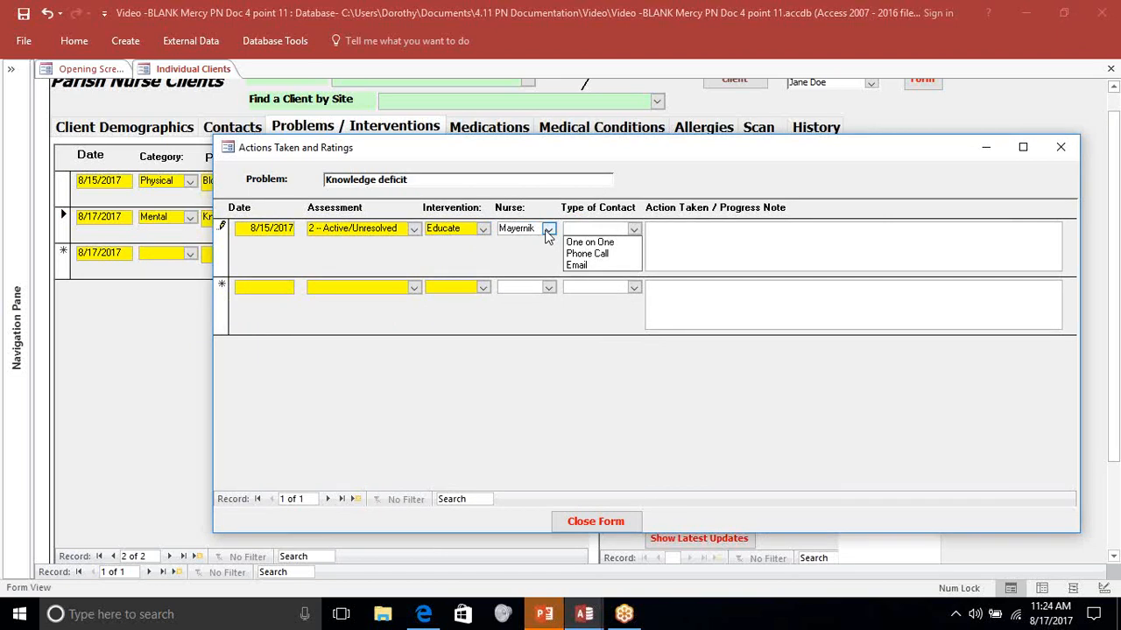
pyautogui.click(585, 244)
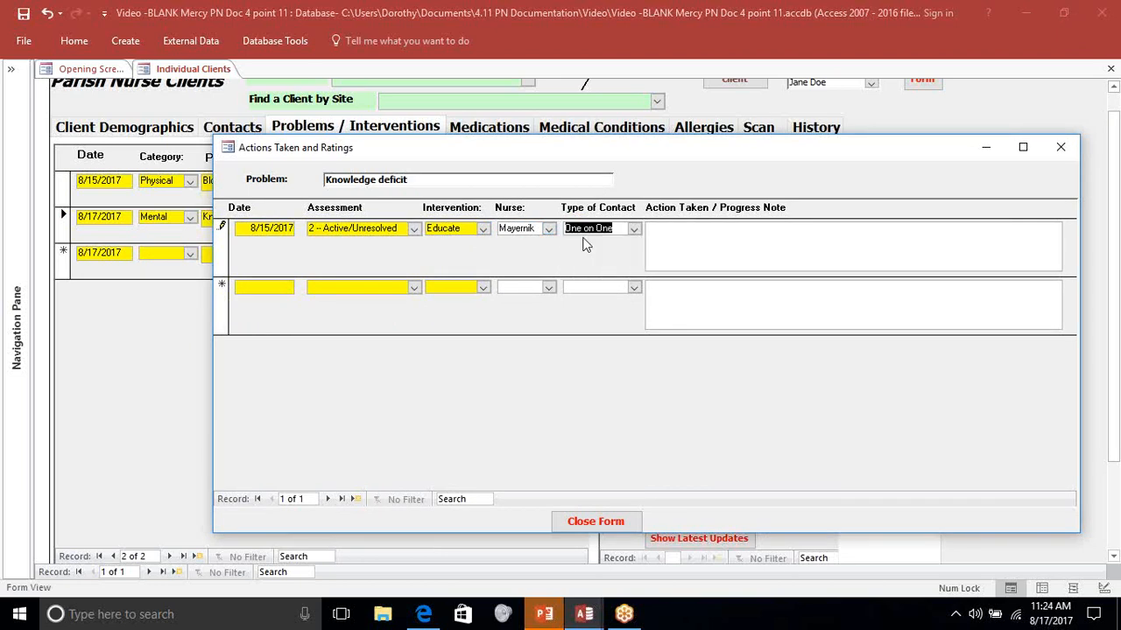
pyautogui.click(675, 229)
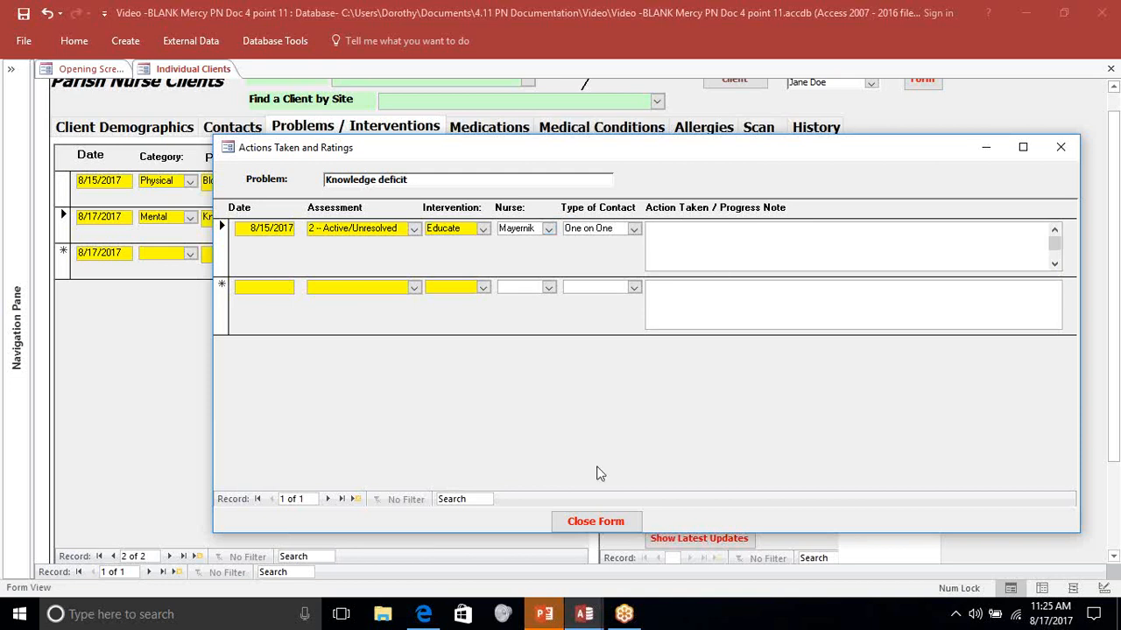
pyautogui.click(593, 522)
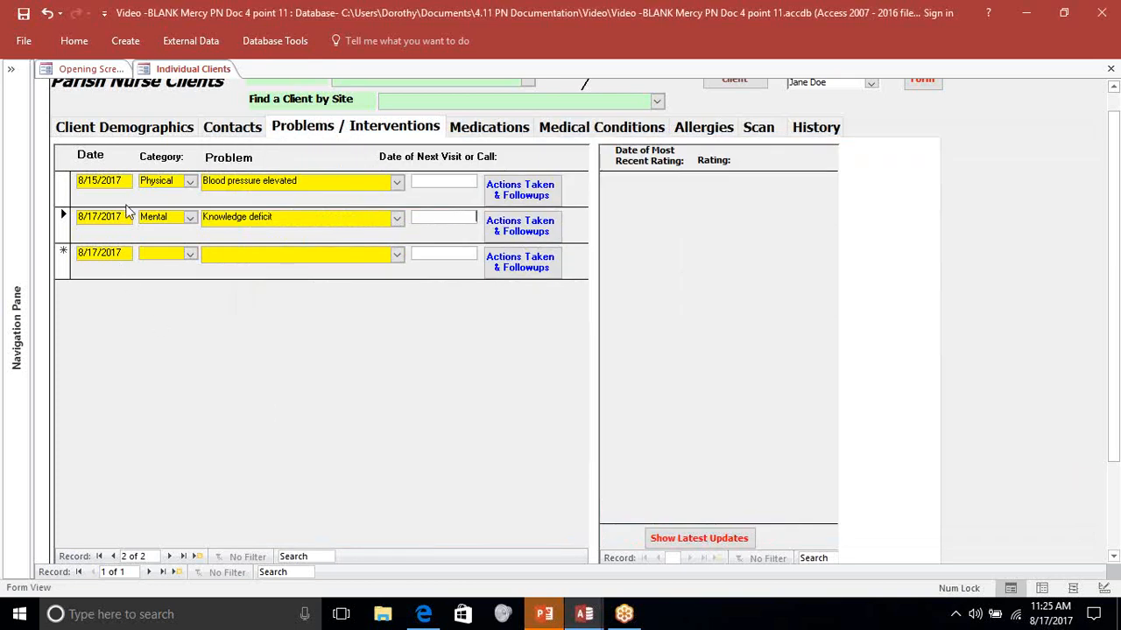
# - Add a third problem in the Relational category, Conflict with another
pyautogui.click(189, 256)
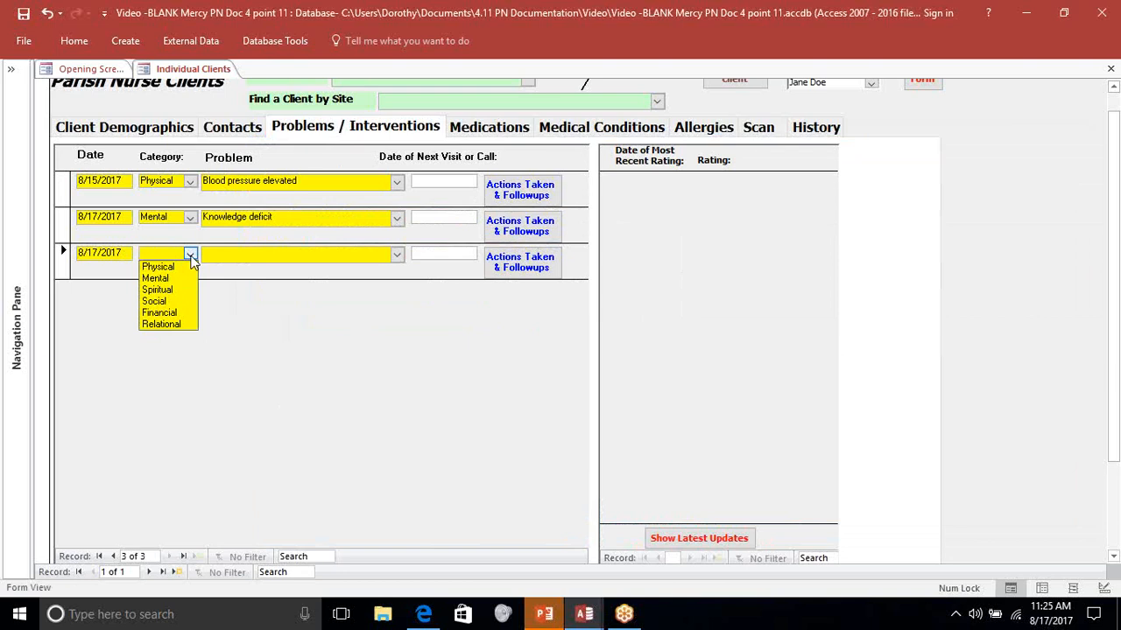
pyautogui.click(175, 324)
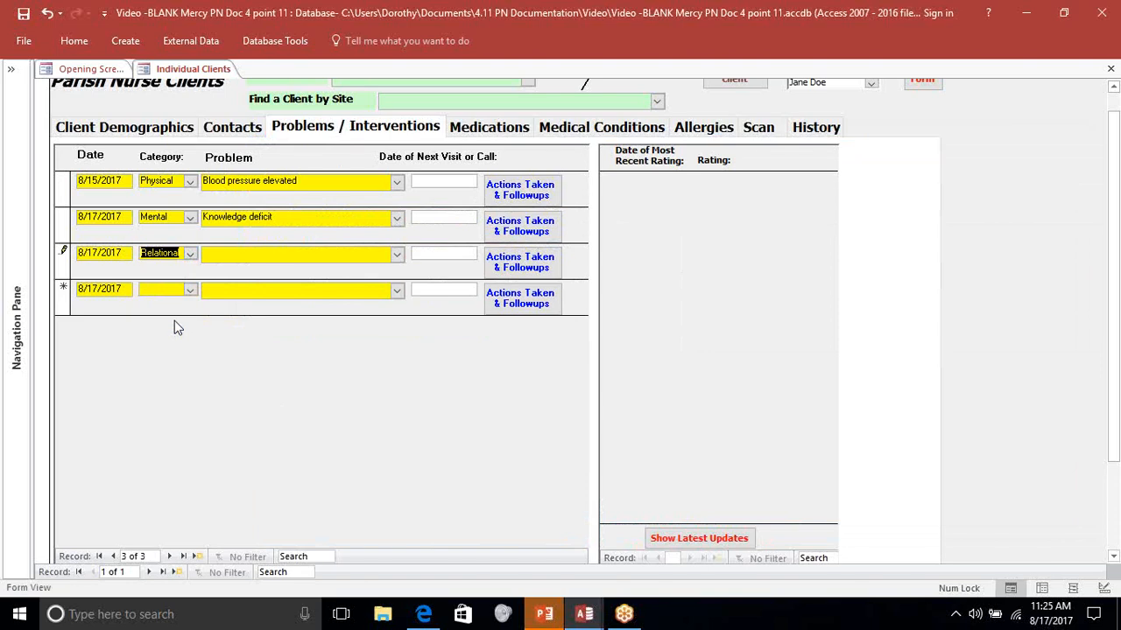
pyautogui.press('Tab')
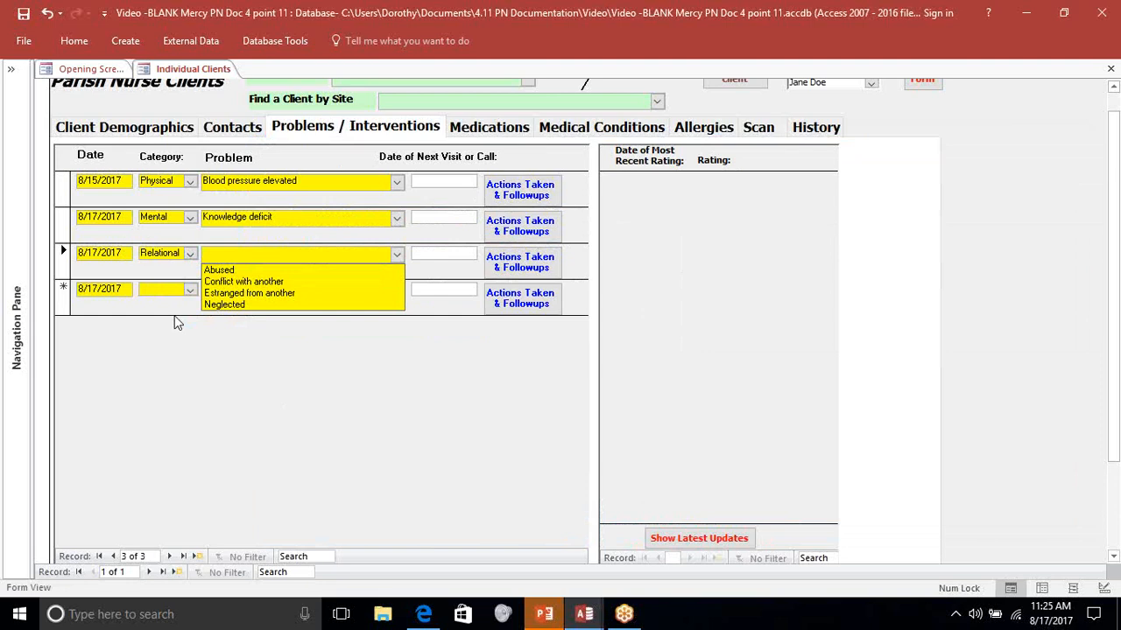
pyautogui.click(217, 282)
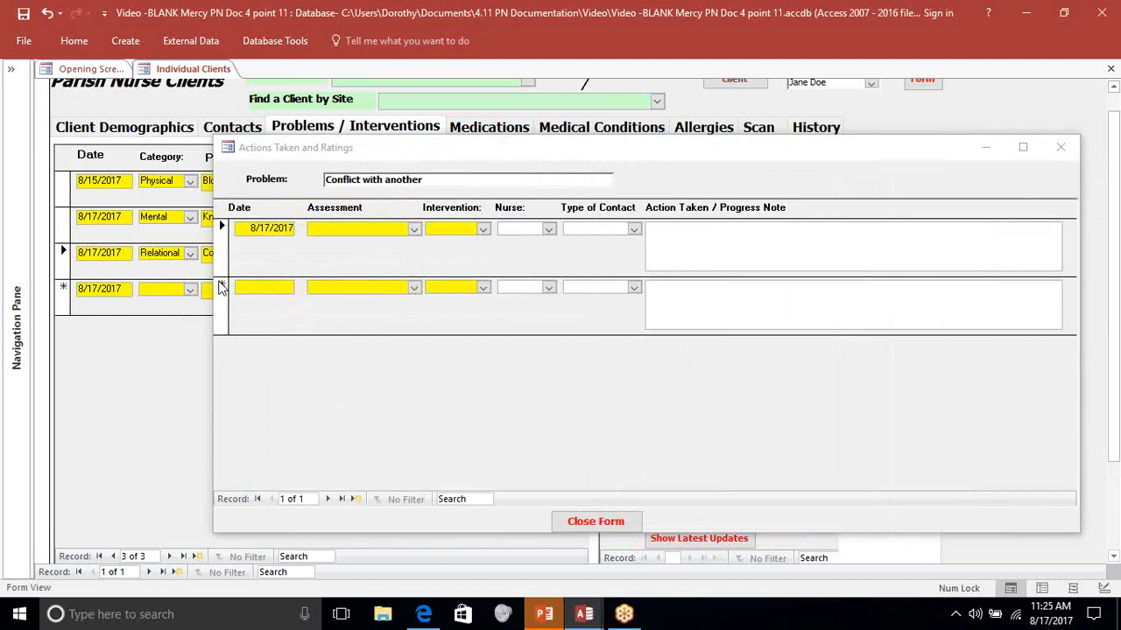
# - Rate Conflict with another 2 -- Active/Unresolved with the Counsel intervention, the nurse and One on One contact, leave the note blank, and close the form
pyautogui.click(415, 230)
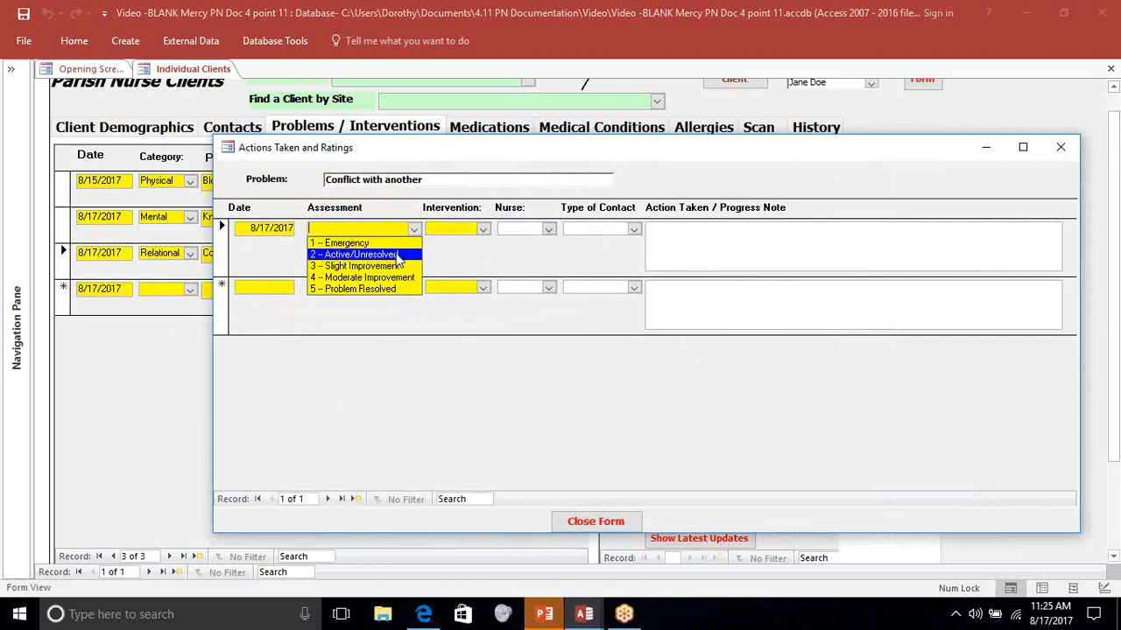
pyautogui.click(395, 253)
pyautogui.click(482, 229)
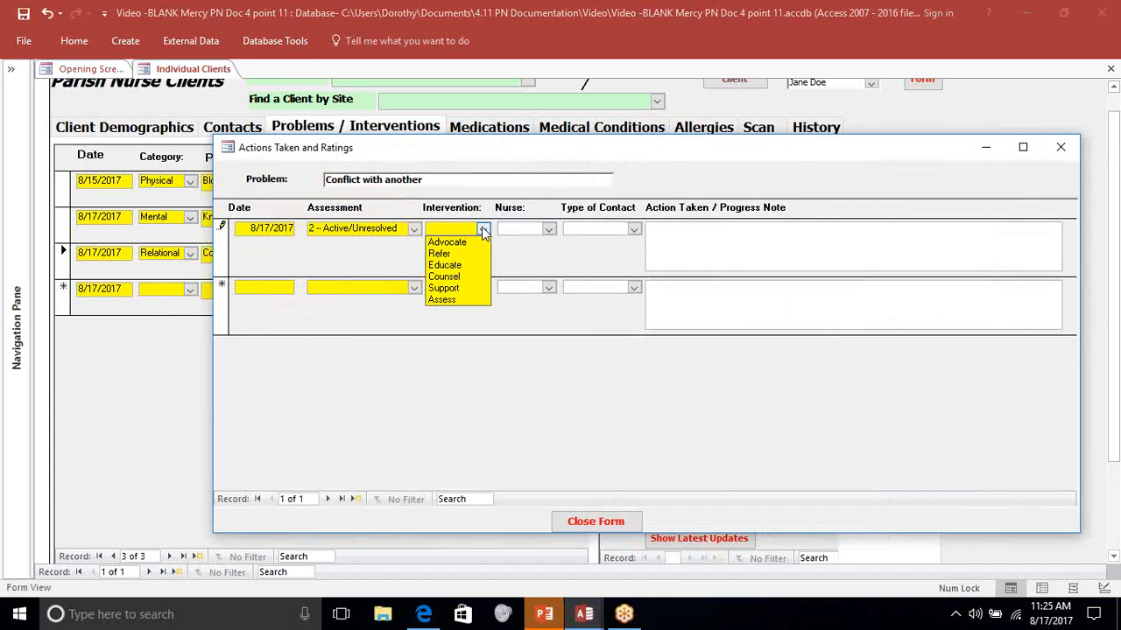
pyautogui.click(456, 276)
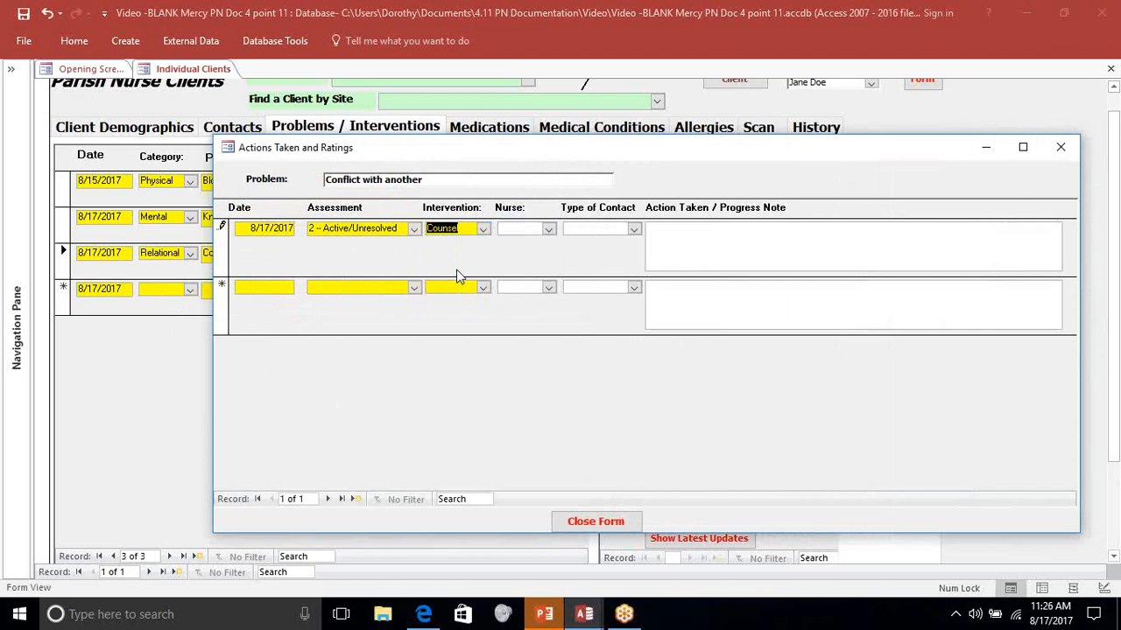
pyautogui.press('Tab')
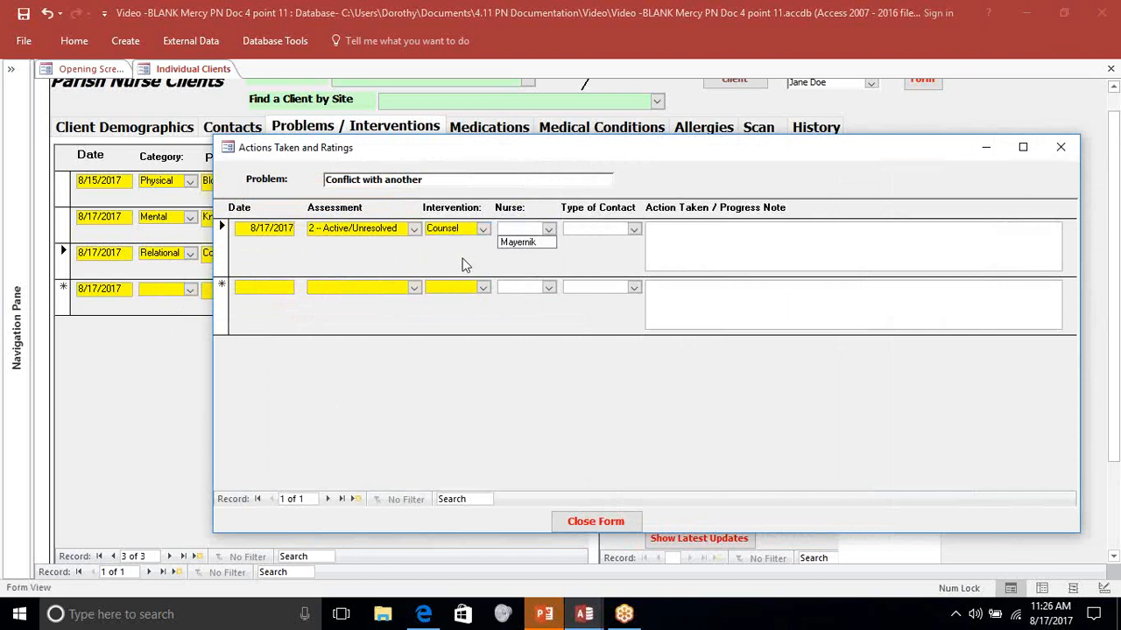
pyautogui.click(517, 244)
pyautogui.click(634, 230)
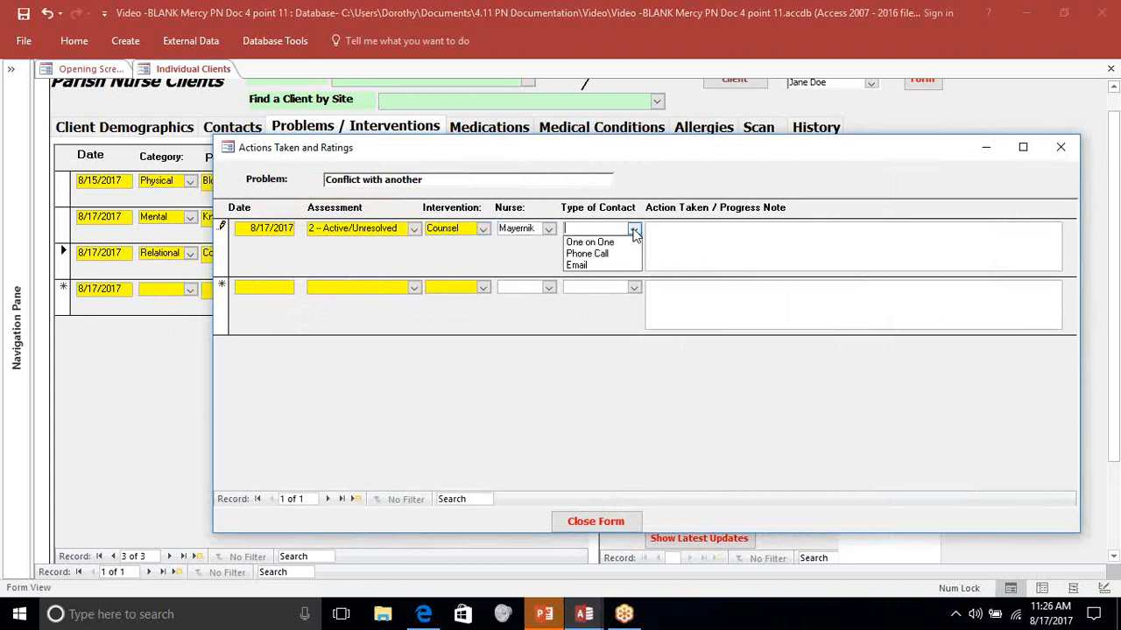
pyautogui.click(590, 241)
pyautogui.click(645, 229)
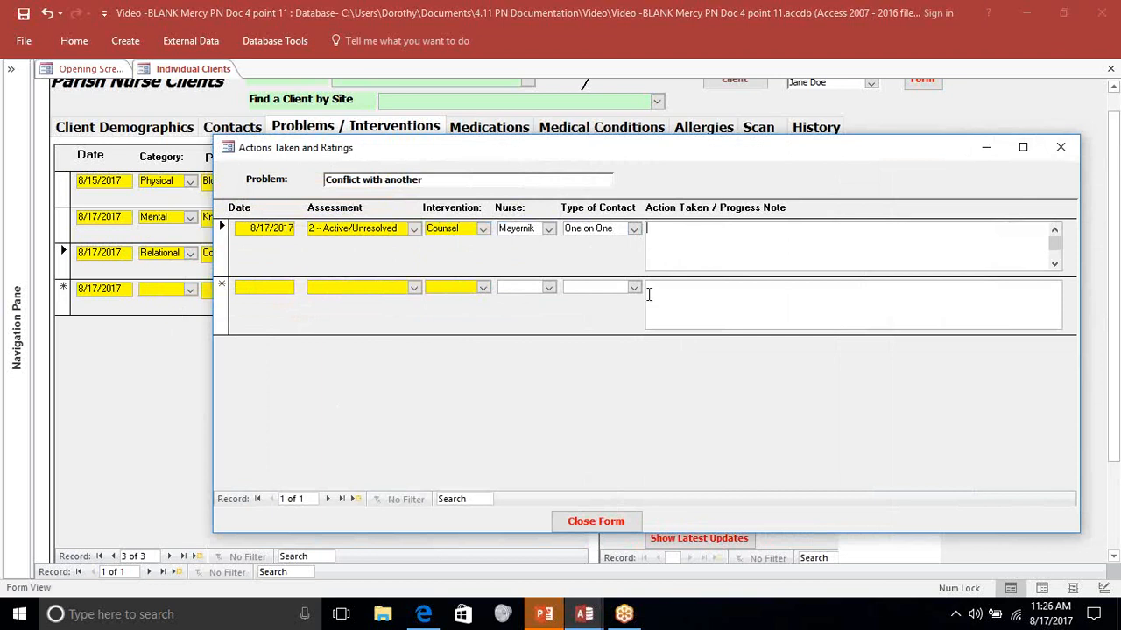
pyautogui.click(584, 523)
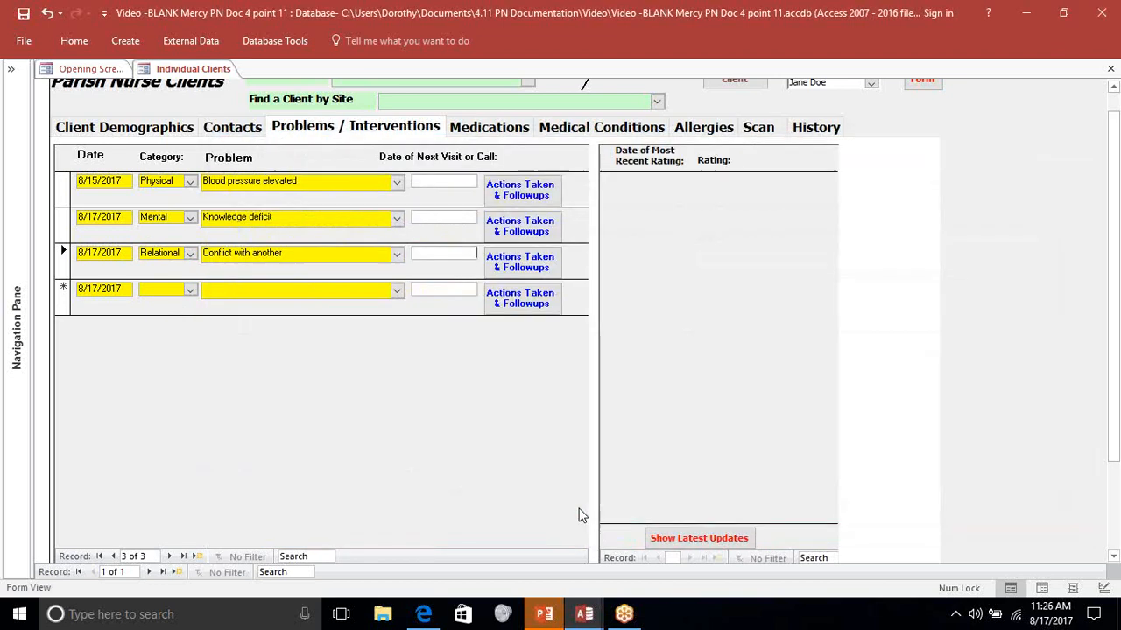
# - Add a fourth problem in the Spiritual category, Need for spiritual strength, and bring up its actions form
pyautogui.click(187, 292)
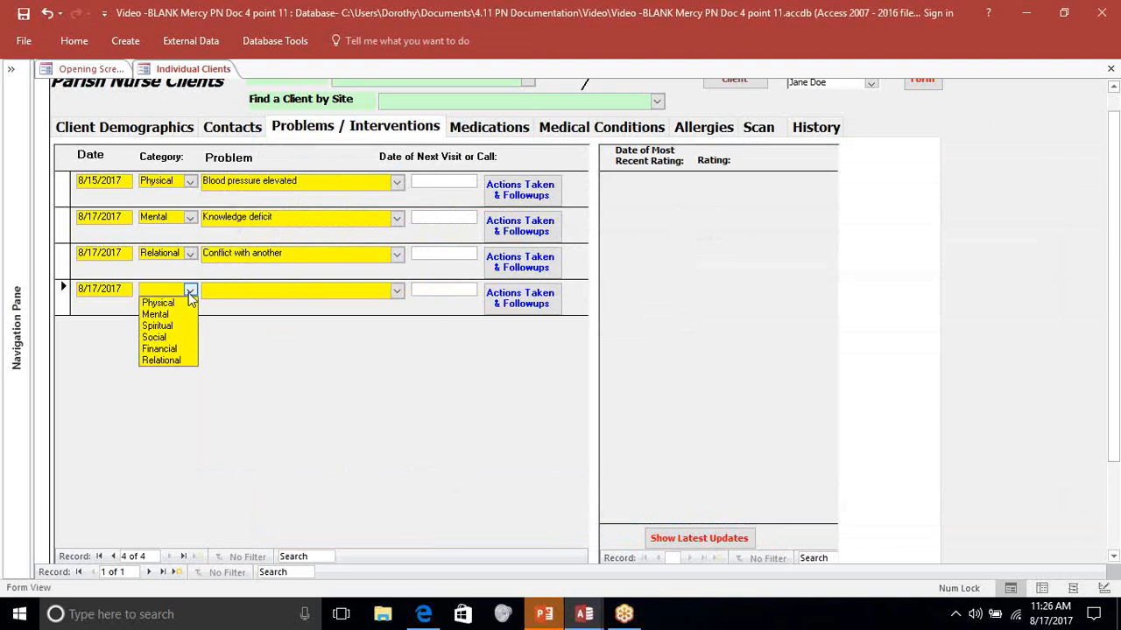
pyautogui.click(175, 329)
pyautogui.click(175, 327)
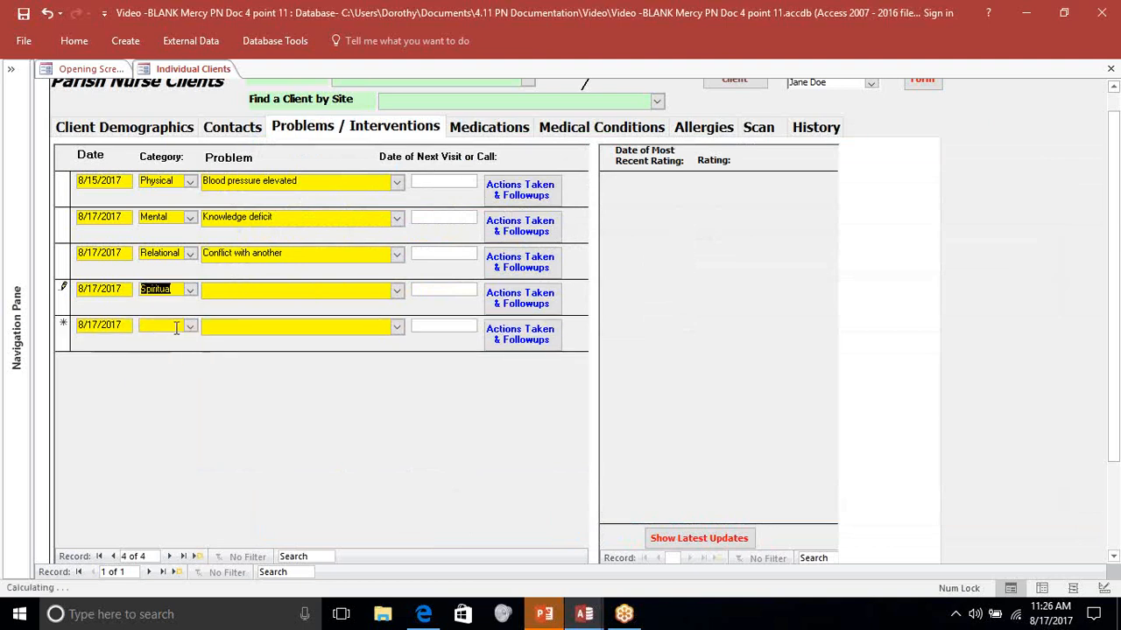
pyautogui.press('Tab')
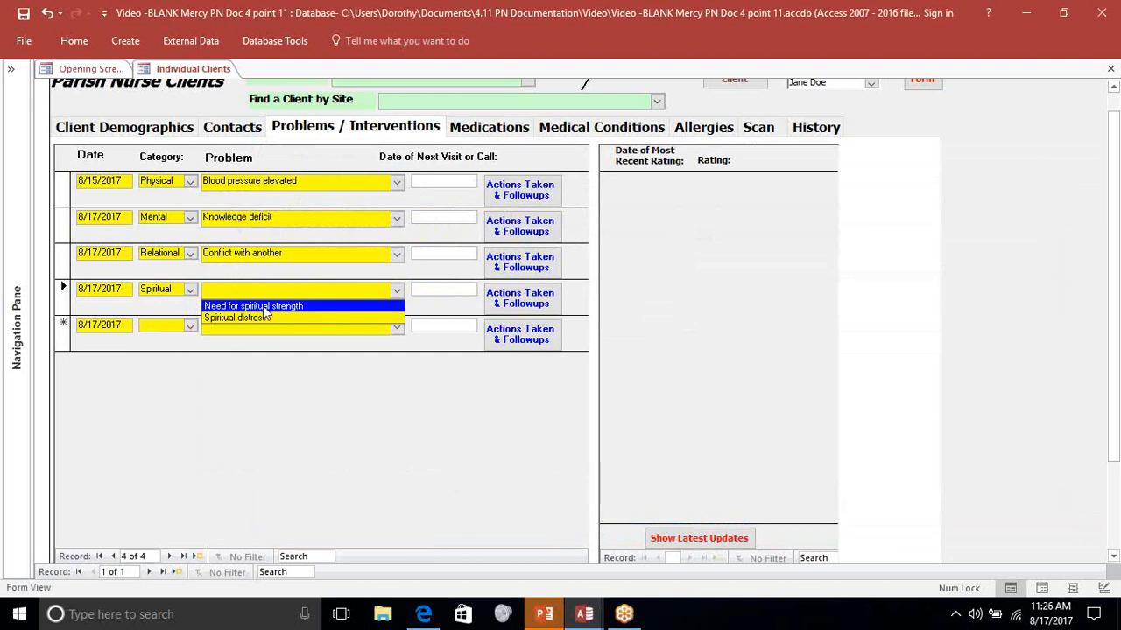
pyautogui.click(317, 307)
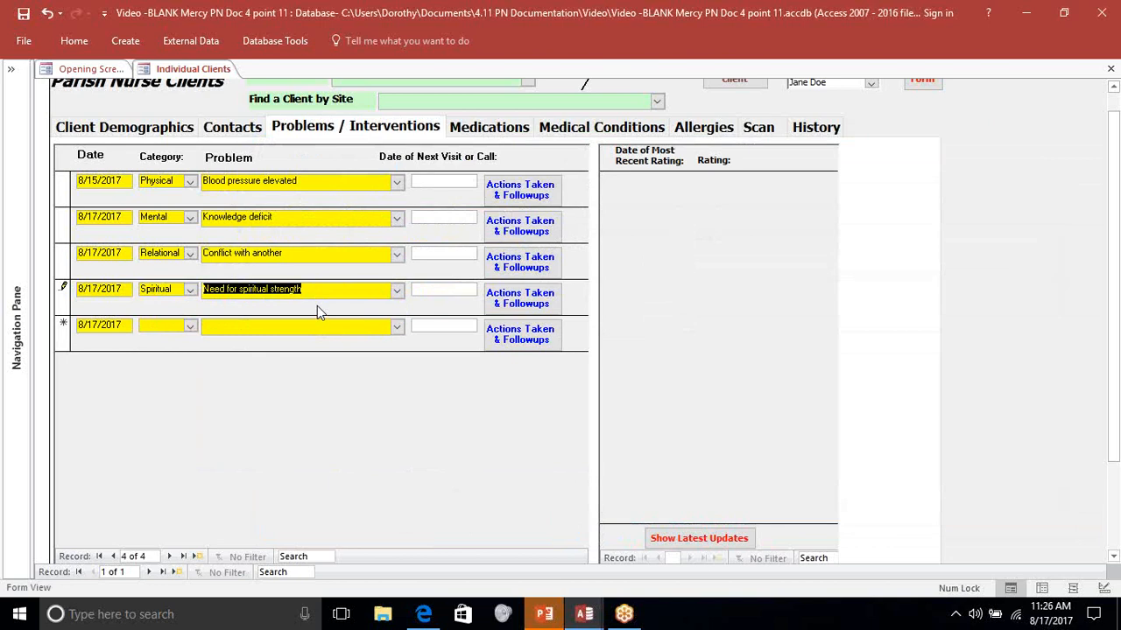
pyautogui.press('Tab')
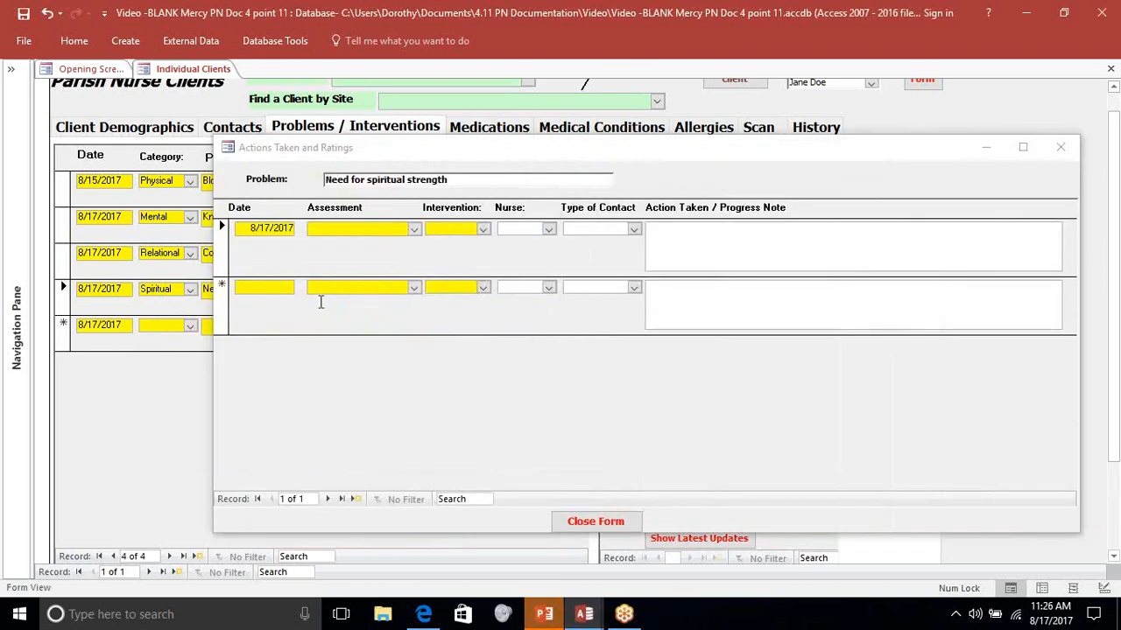
# - Rate Need for spiritual strength 2 -- Active/Unresolved with the Support intervention, the nurse and One on One contact, then close the form without a note
pyautogui.click(414, 229)
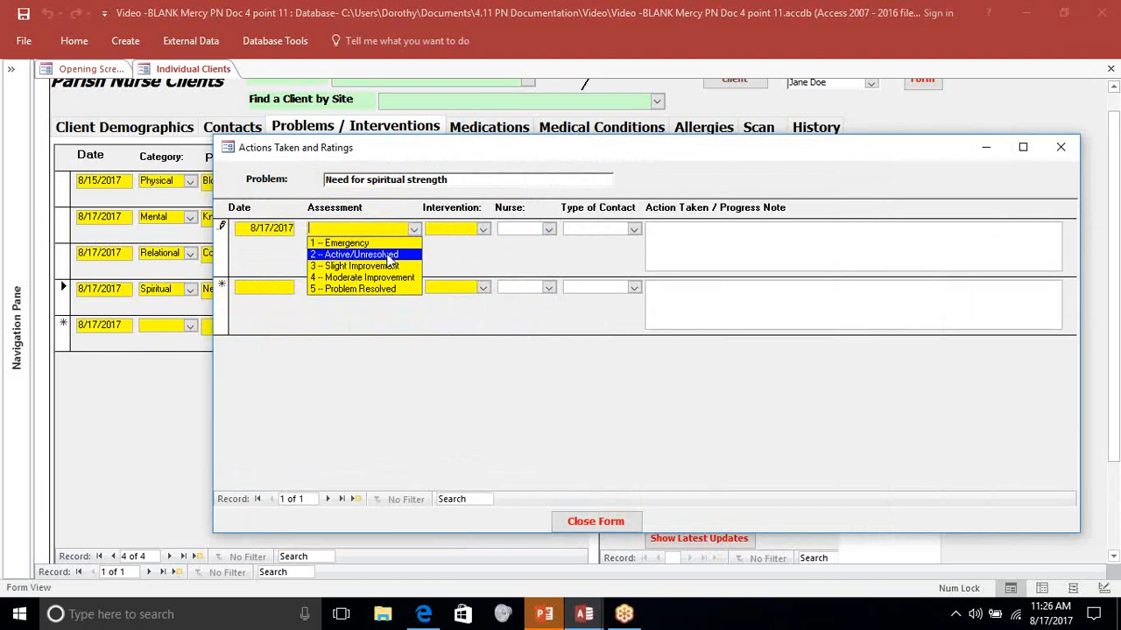
pyautogui.click(387, 255)
pyautogui.click(482, 230)
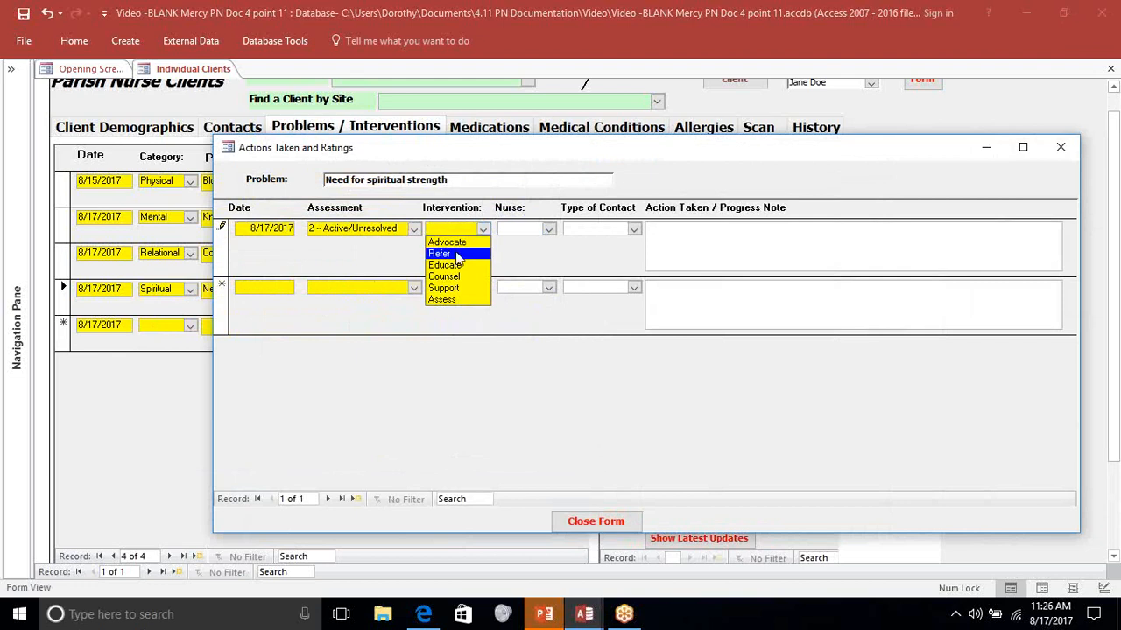
pyautogui.click(448, 287)
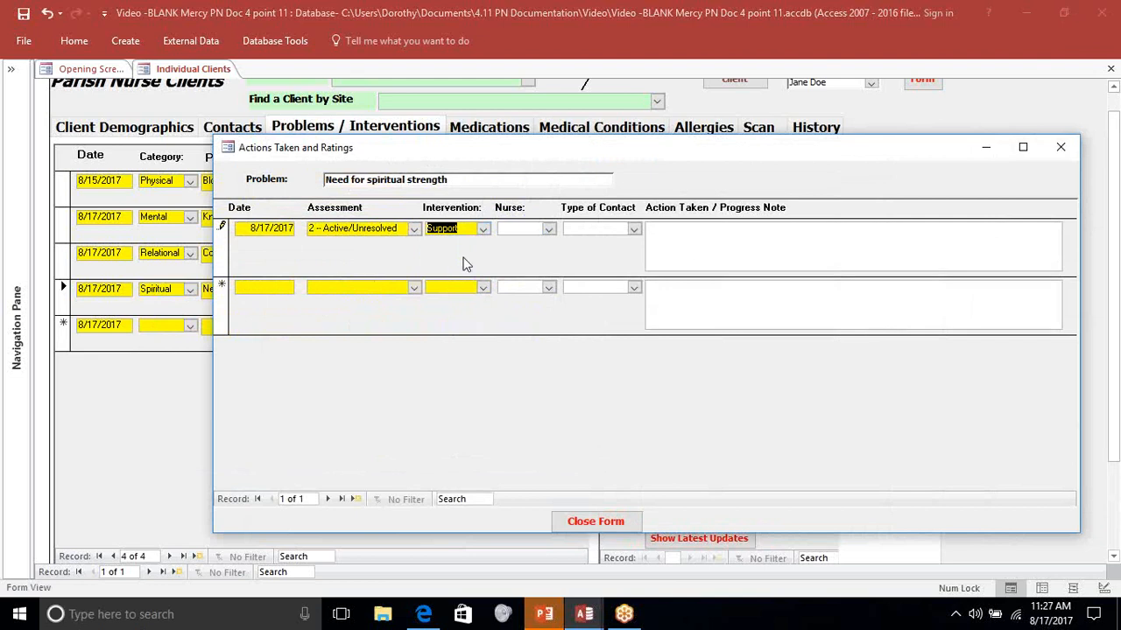
pyautogui.press('Tab')
pyautogui.click(517, 242)
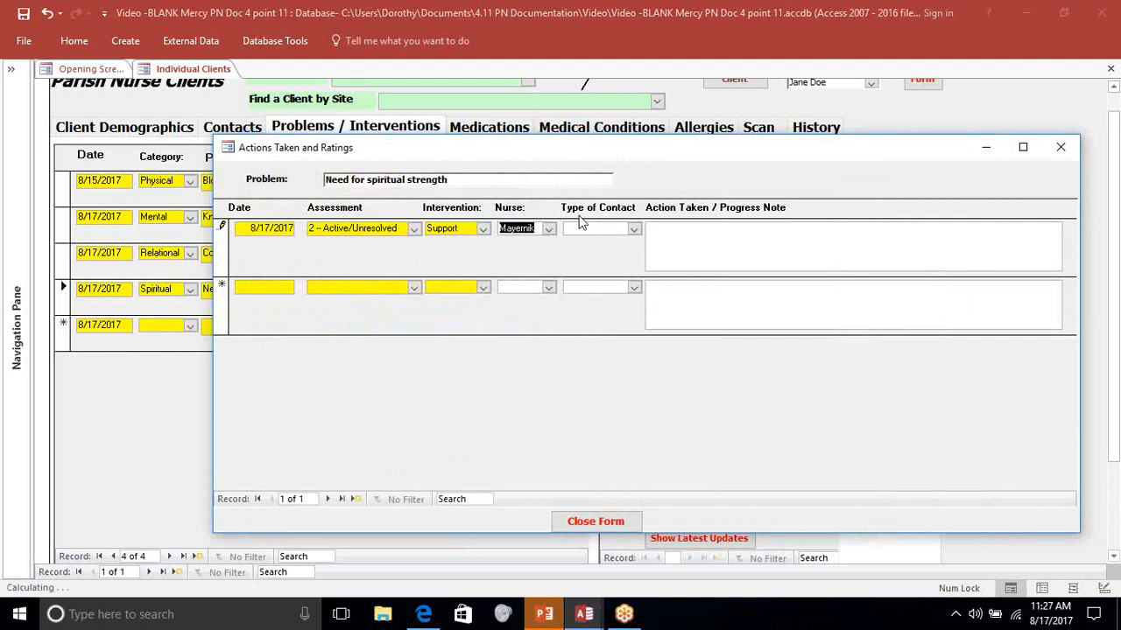
pyautogui.click(630, 227)
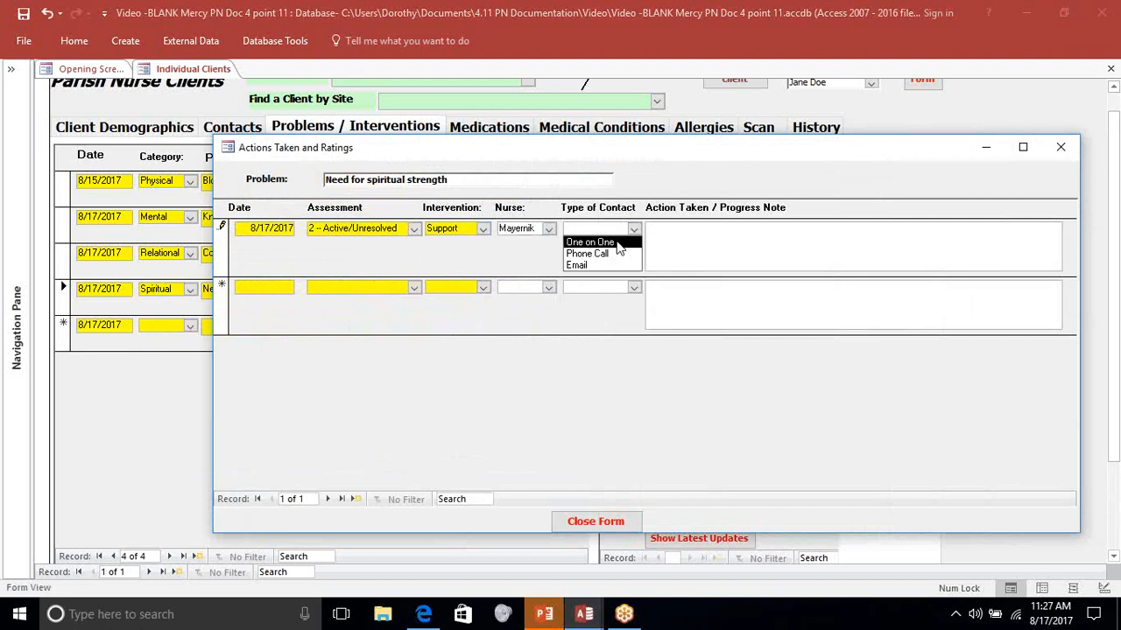
pyautogui.click(616, 242)
pyautogui.press('Tab')
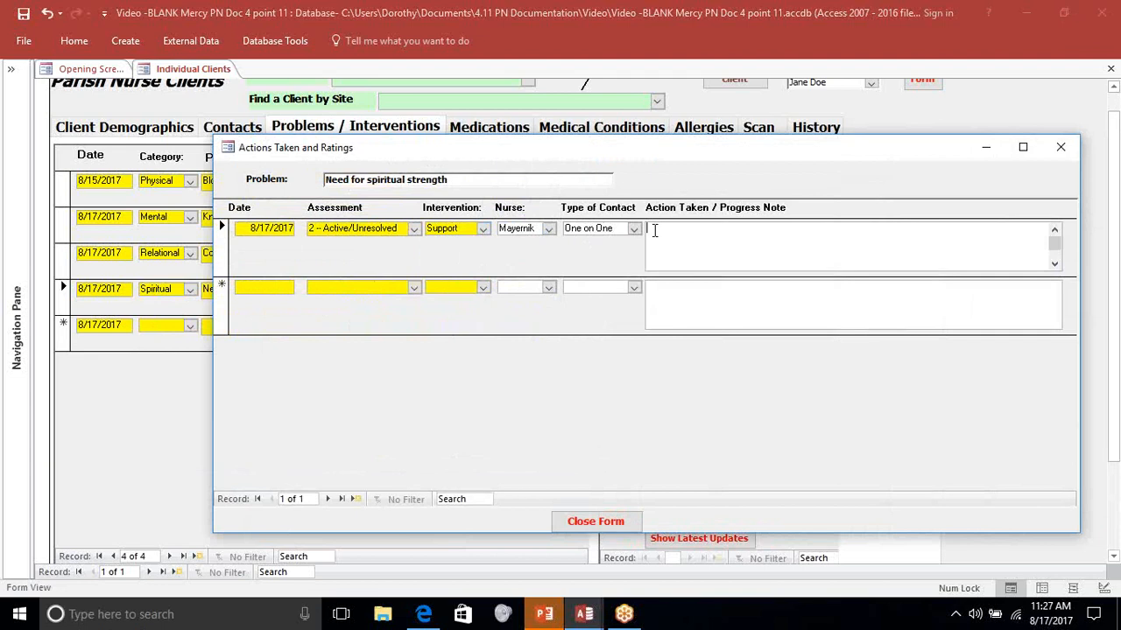
pyautogui.click(603, 523)
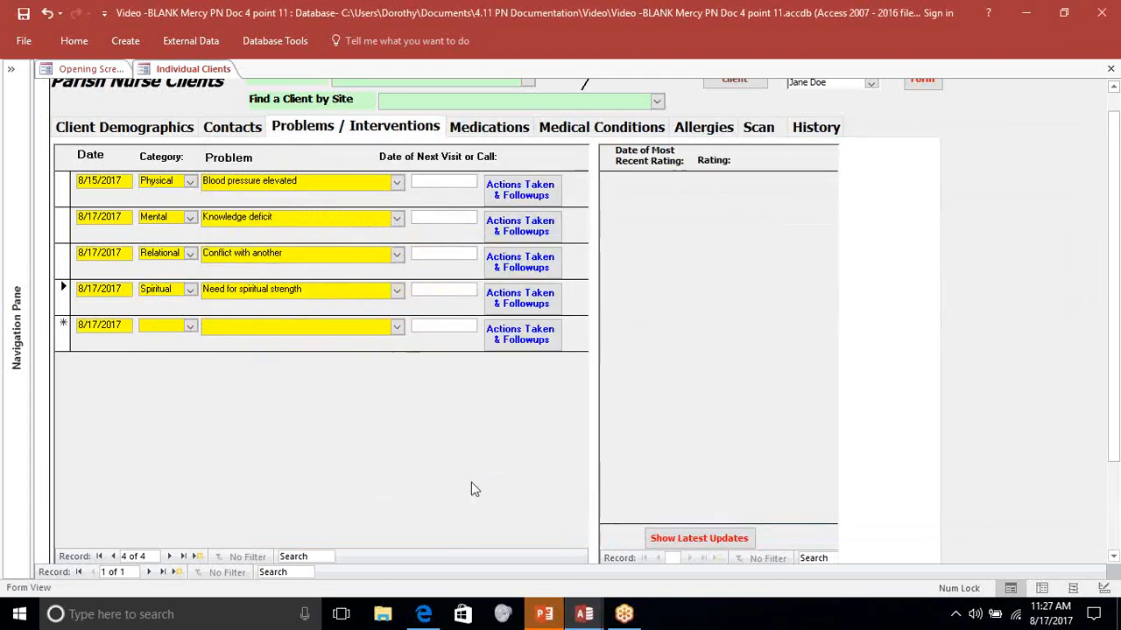
# - Add a fifth problem in the Financial category, Financial need, and bring up its actions form
pyautogui.click(188, 325)
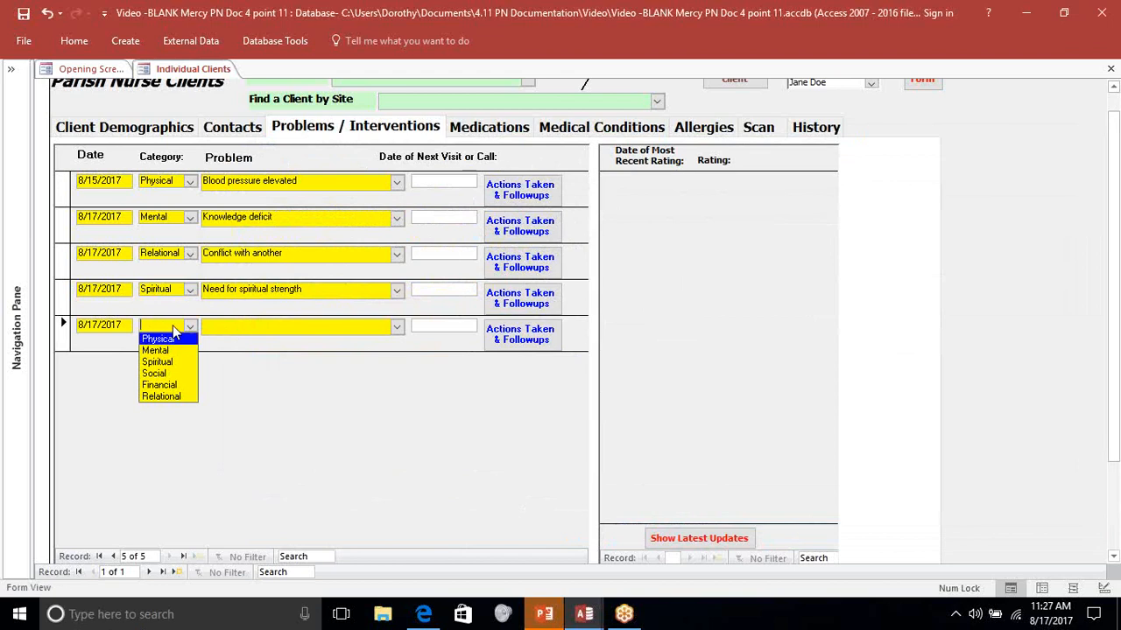
pyautogui.click(167, 385)
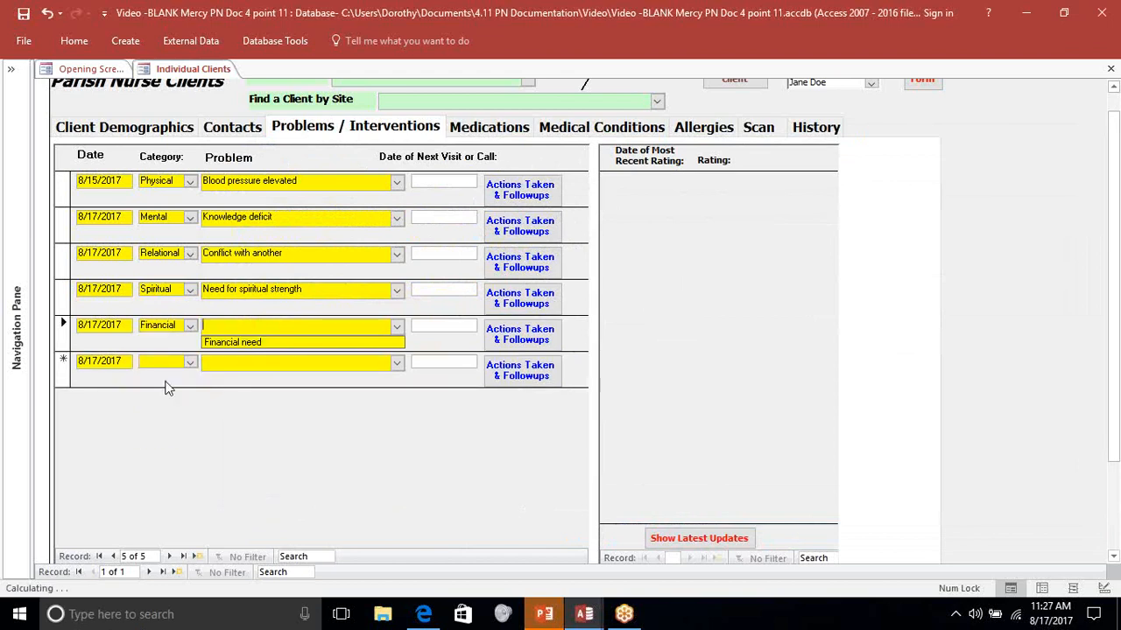
pyautogui.click(235, 344)
pyautogui.click(234, 343)
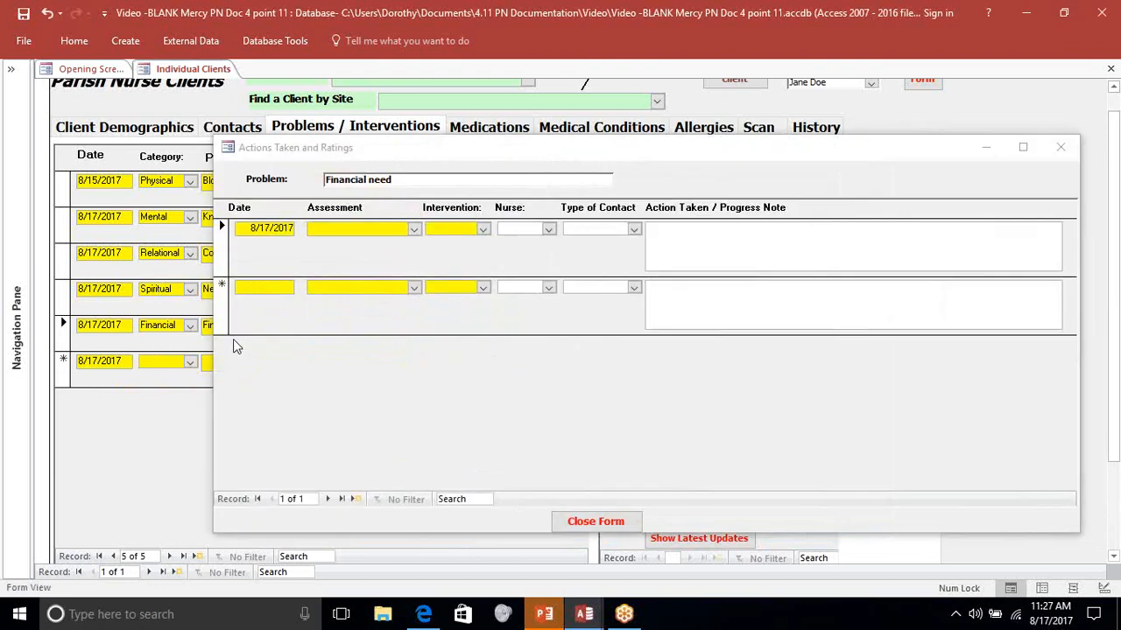
# - Rate Financial need 2 -- Active/Unresolved with the Refer intervention, the nurse and One on One contact, leave the note blank, and close the form
pyautogui.click(415, 233)
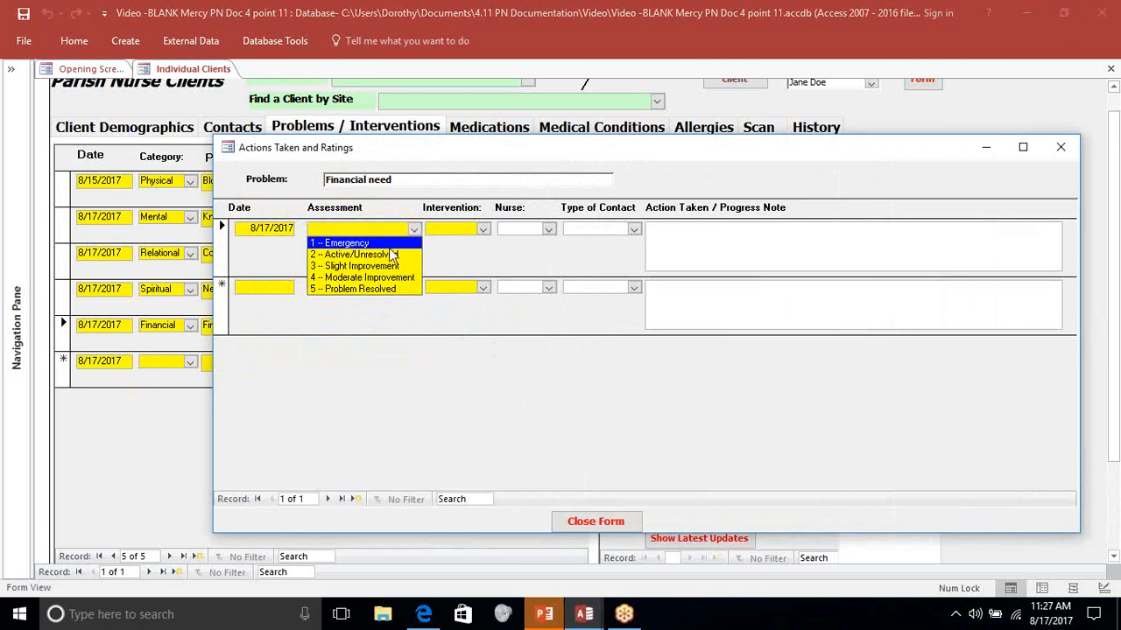
pyautogui.click(386, 255)
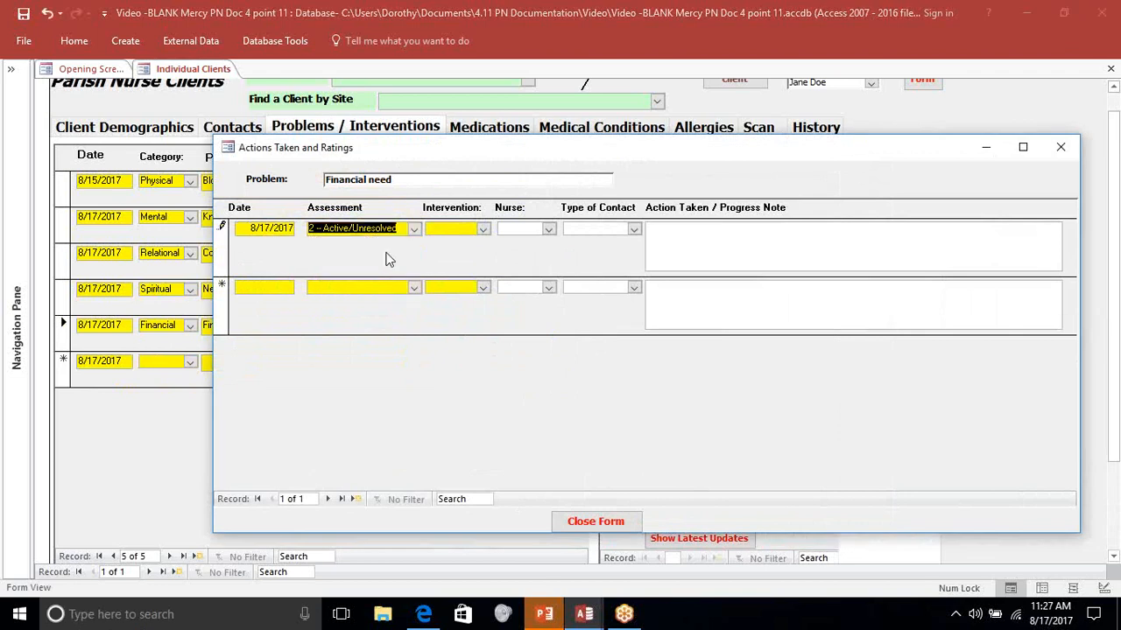
pyautogui.press('Tab')
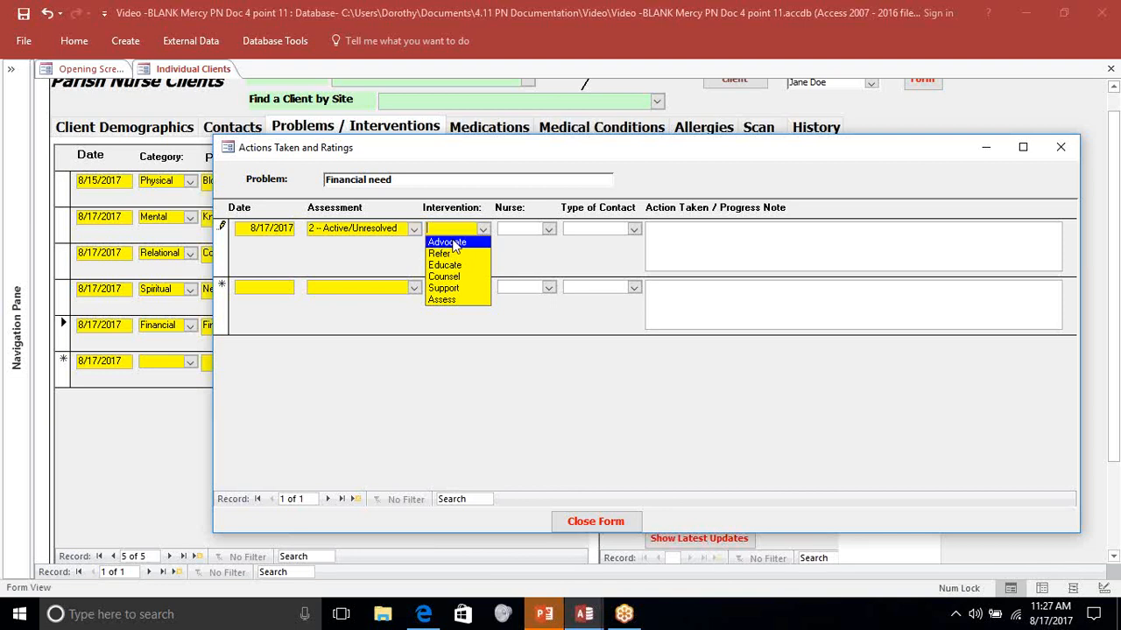
pyautogui.click(453, 257)
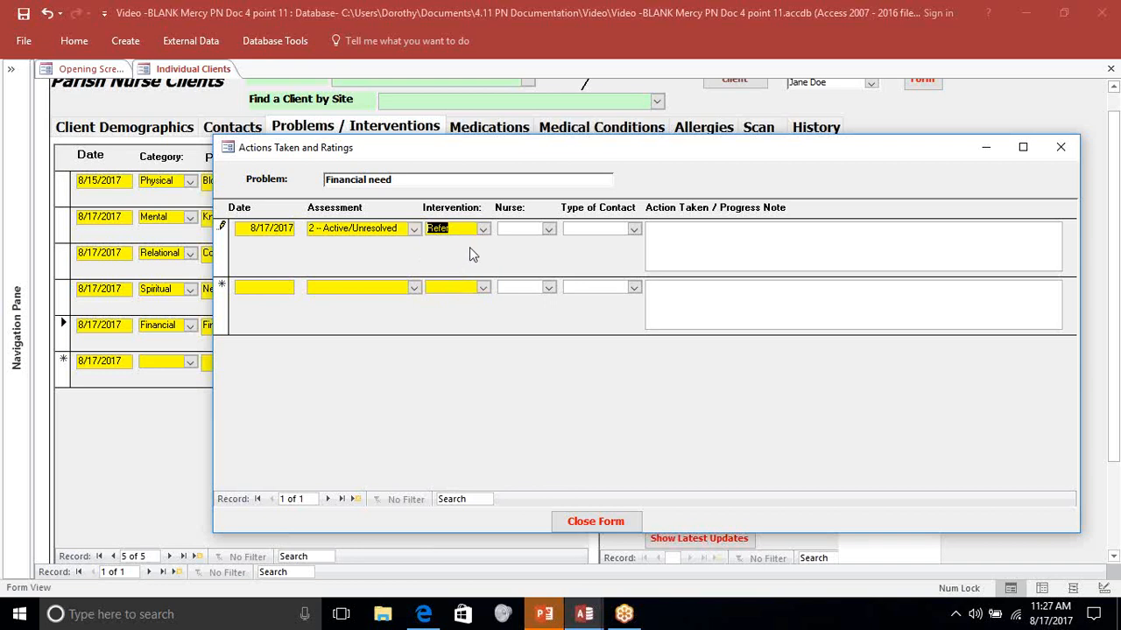
pyautogui.press('Tab')
pyautogui.click(528, 244)
pyautogui.press('Tab')
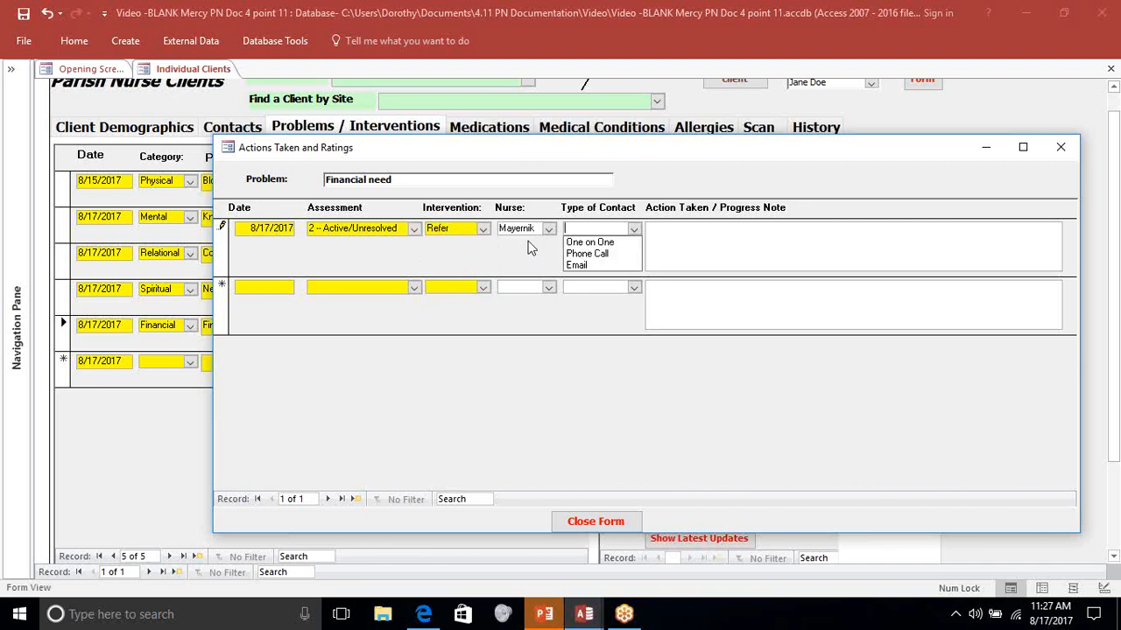
pyautogui.click(598, 248)
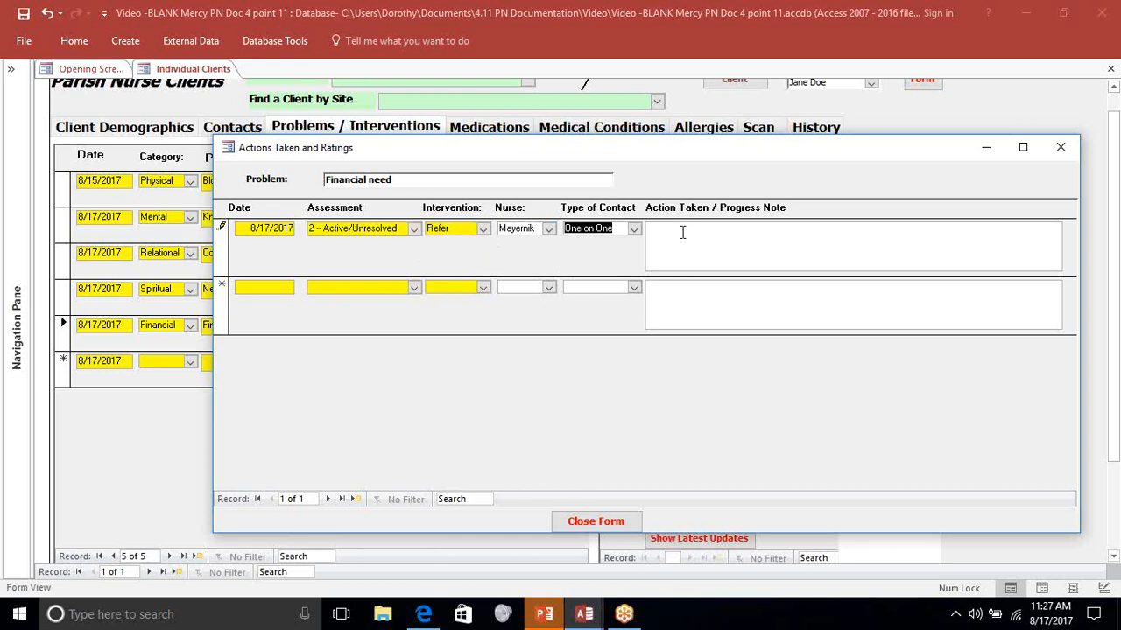
pyautogui.click(682, 229)
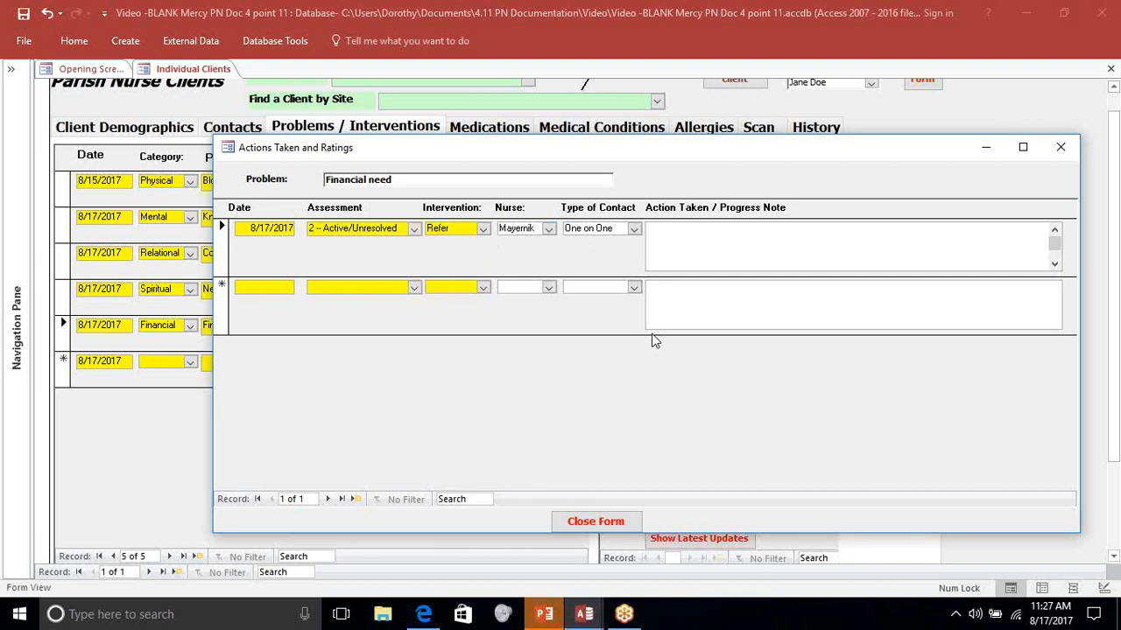
pyautogui.click(611, 522)
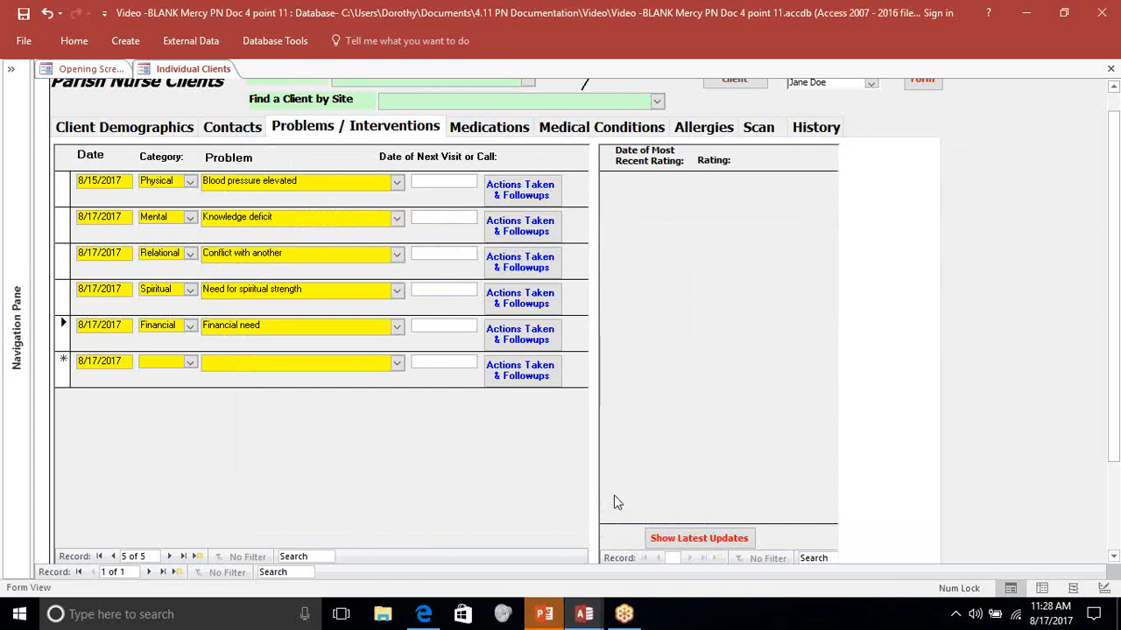
# - Show the latest ratings of all problems, and start a follow-up action dated 8/17/2017 for Blood pressure elevated
pyautogui.click(730, 540)
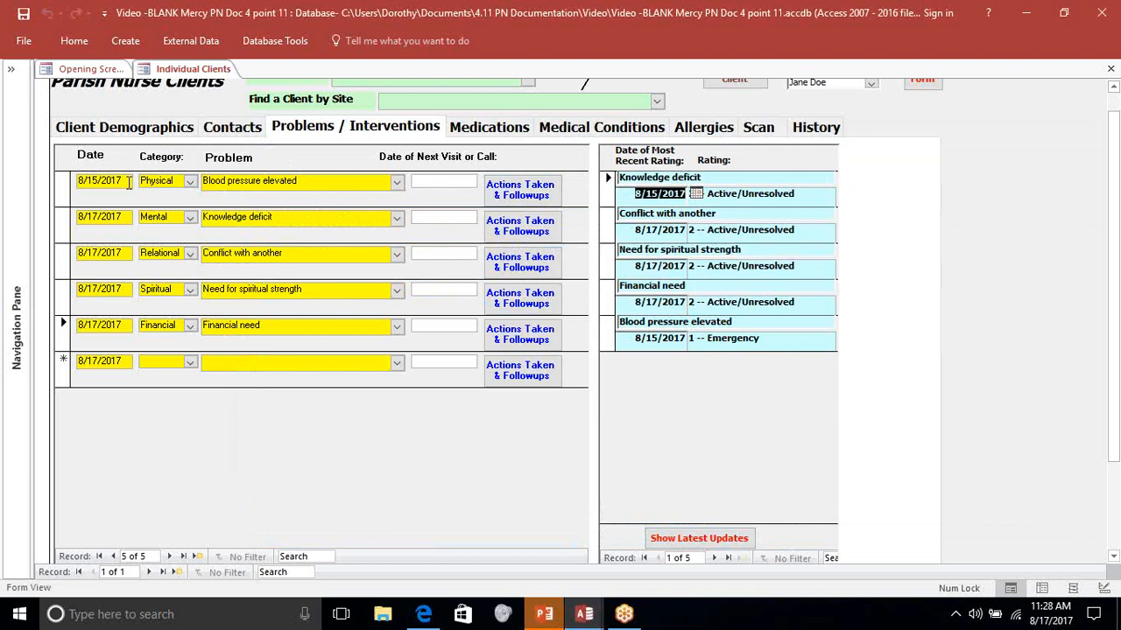
pyautogui.click(522, 196)
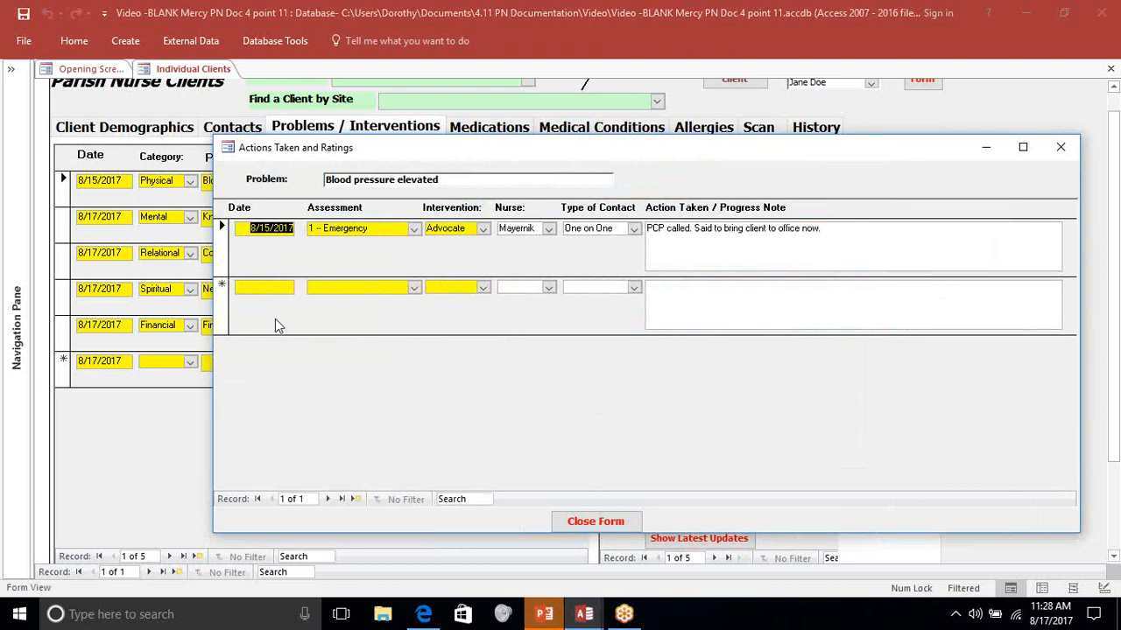
pyautogui.click(264, 287)
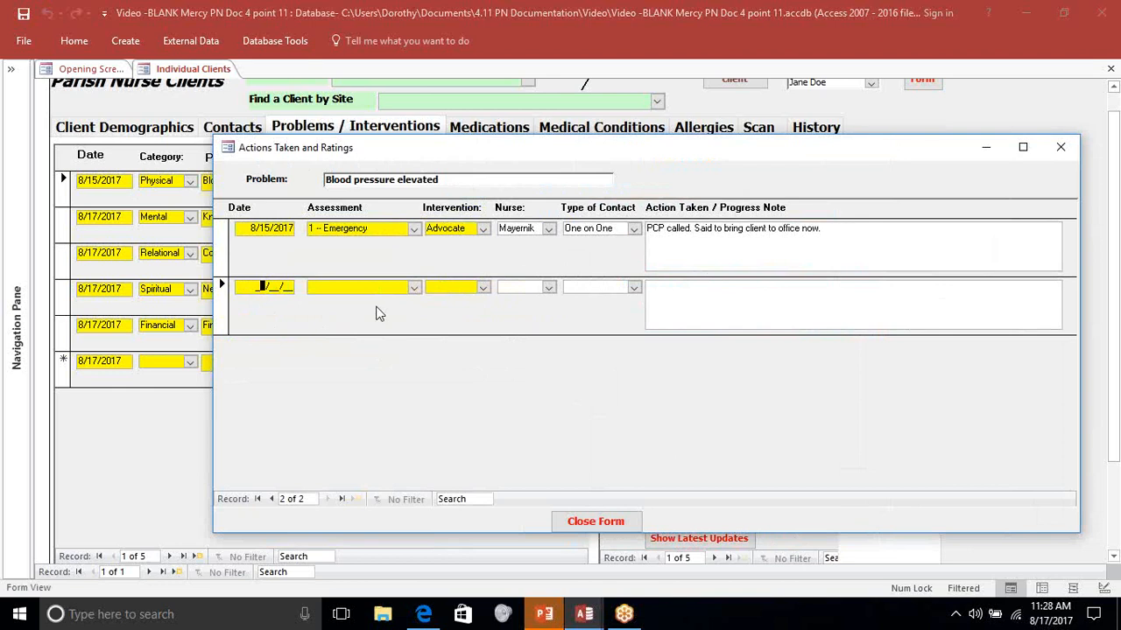
pyautogui.write('08')
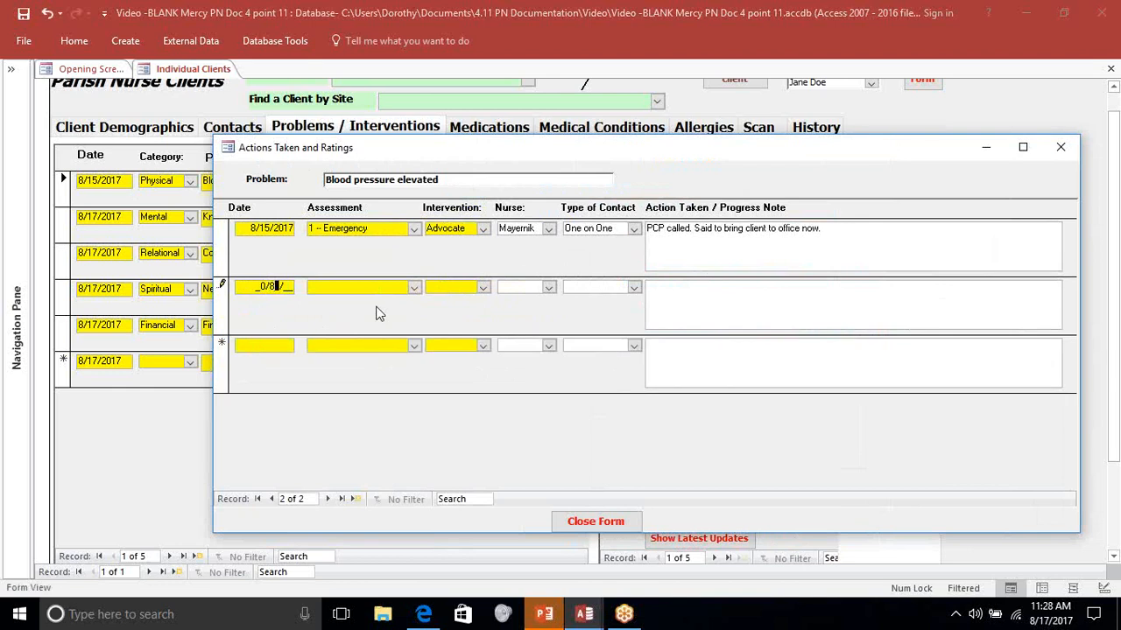
pyautogui.press('BackSpace')
pyautogui.press('BackSpace')
pyautogui.write('08/17/17')
pyautogui.press('Tab')
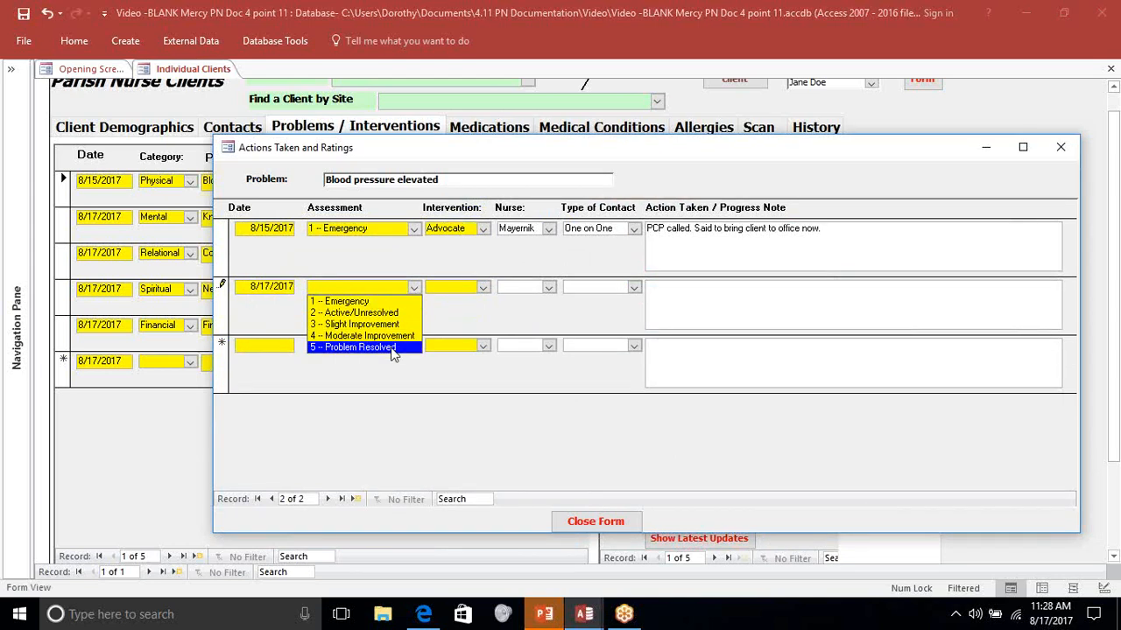
# - Rate the Blood pressure elevated follow-up 5 -- Problem Resolved with Support, the nurse and One on One contact, close the form and show the latest ratings
pyautogui.click(392, 347)
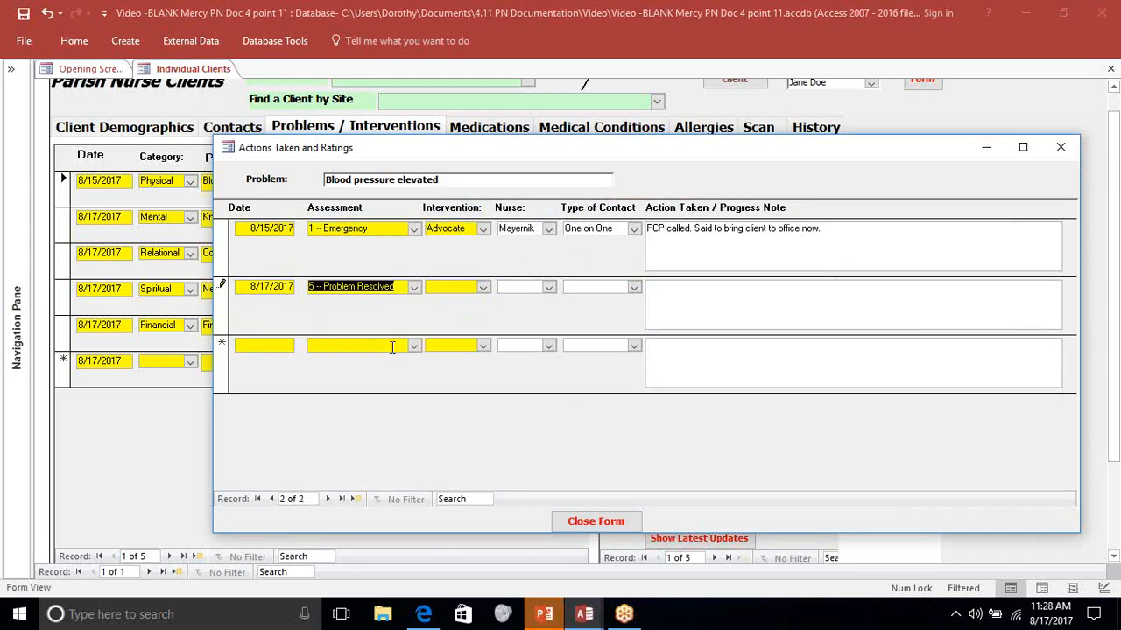
pyautogui.press('Tab')
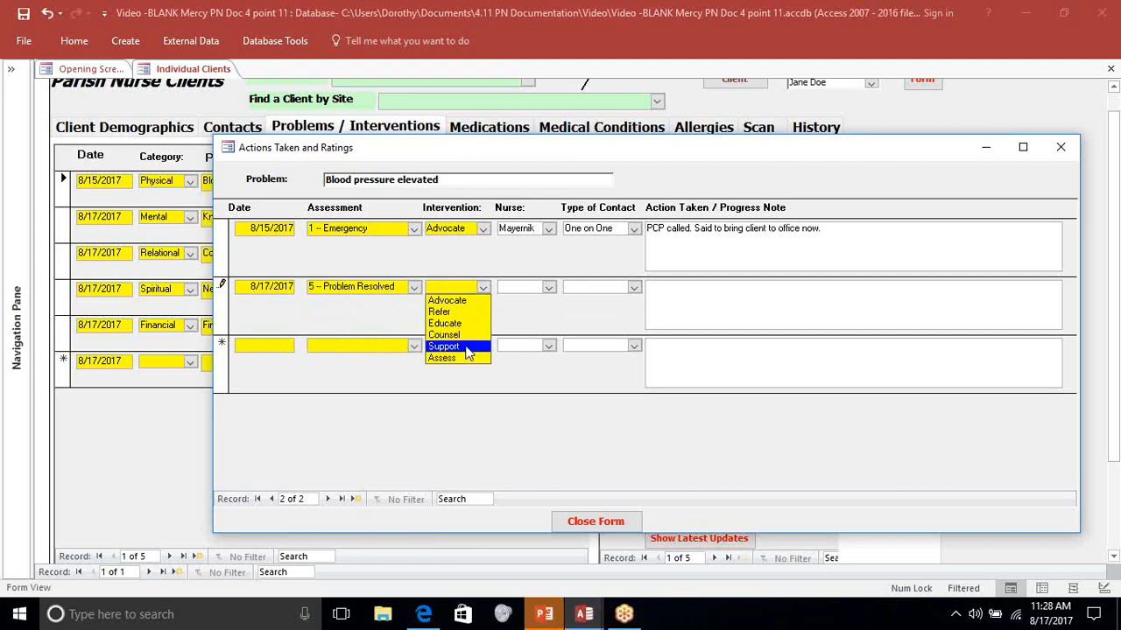
pyautogui.click(467, 346)
pyautogui.click(548, 287)
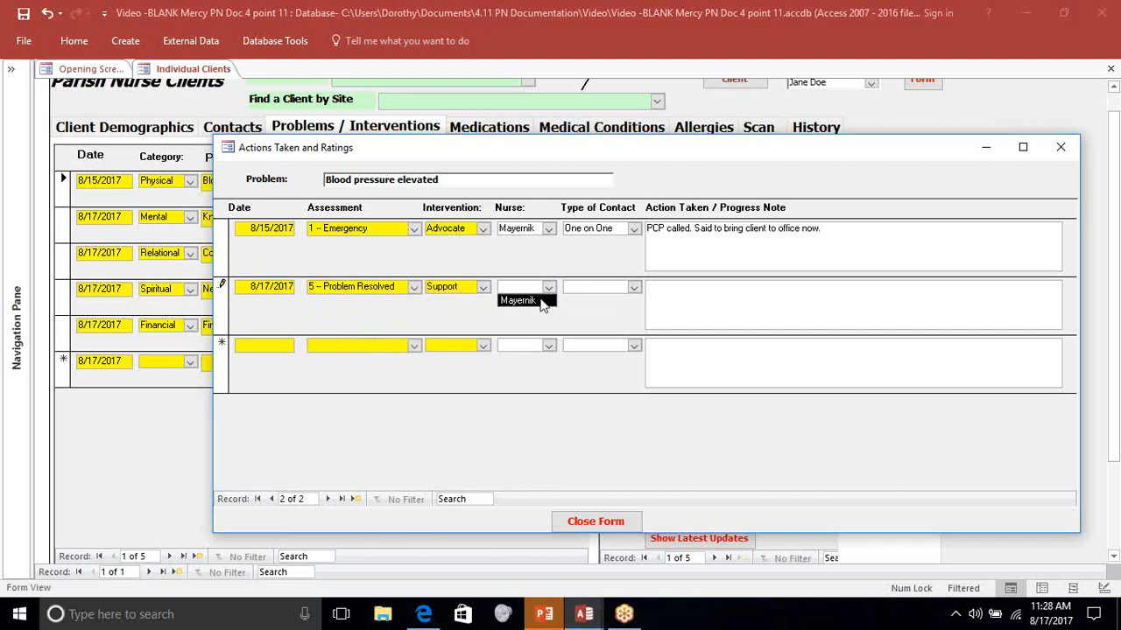
pyautogui.click(536, 301)
pyautogui.click(632, 299)
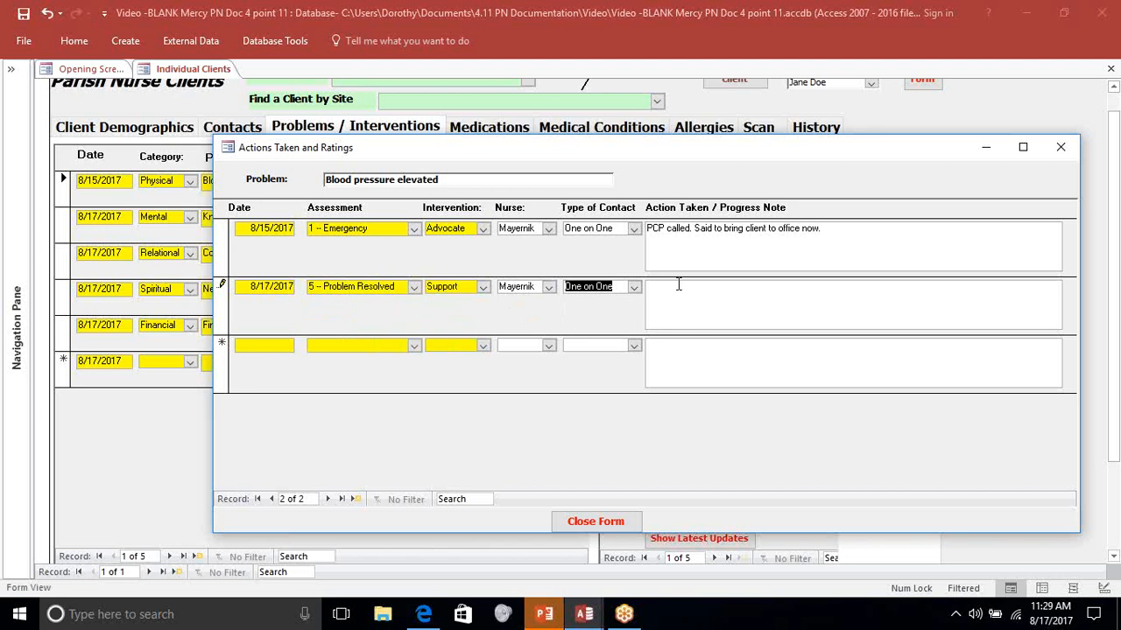
pyautogui.click(679, 287)
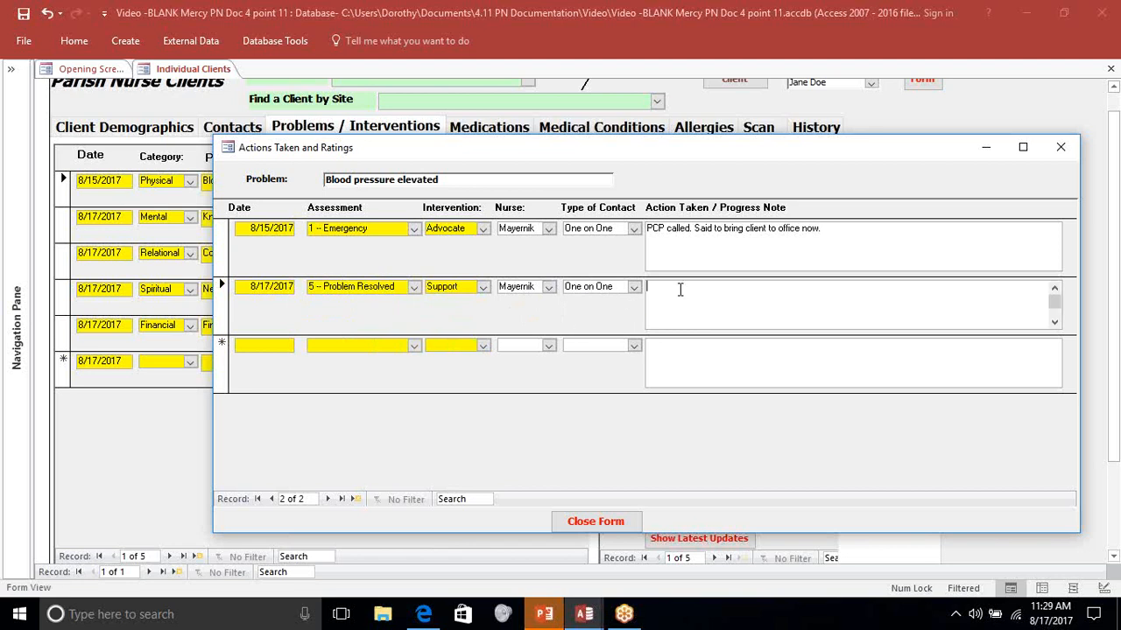
pyautogui.click(604, 522)
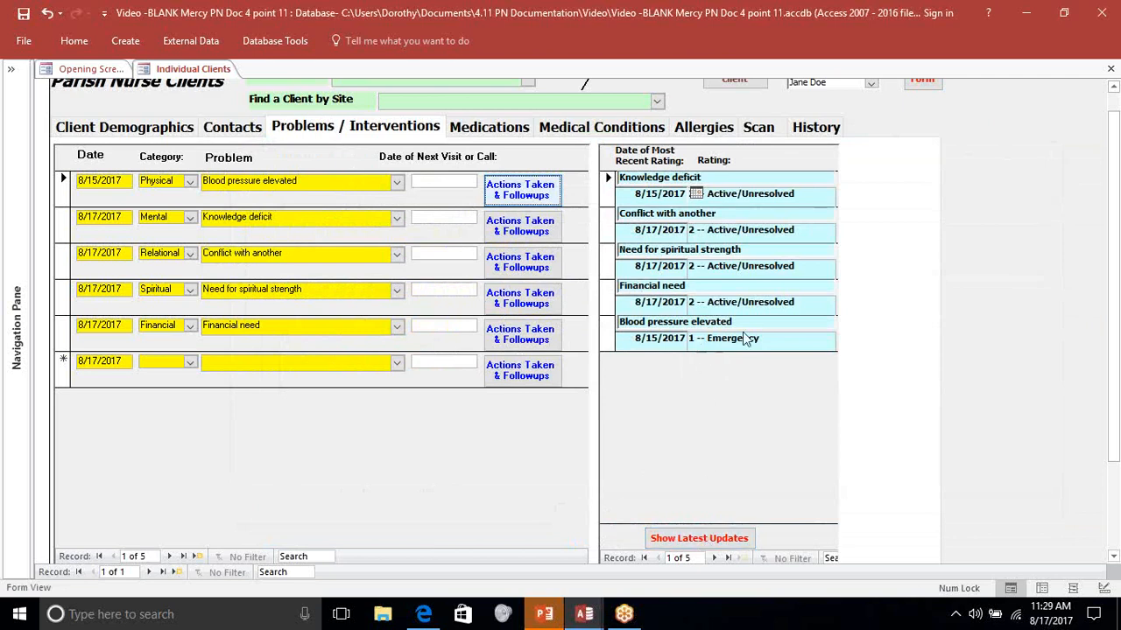
pyautogui.click(689, 539)
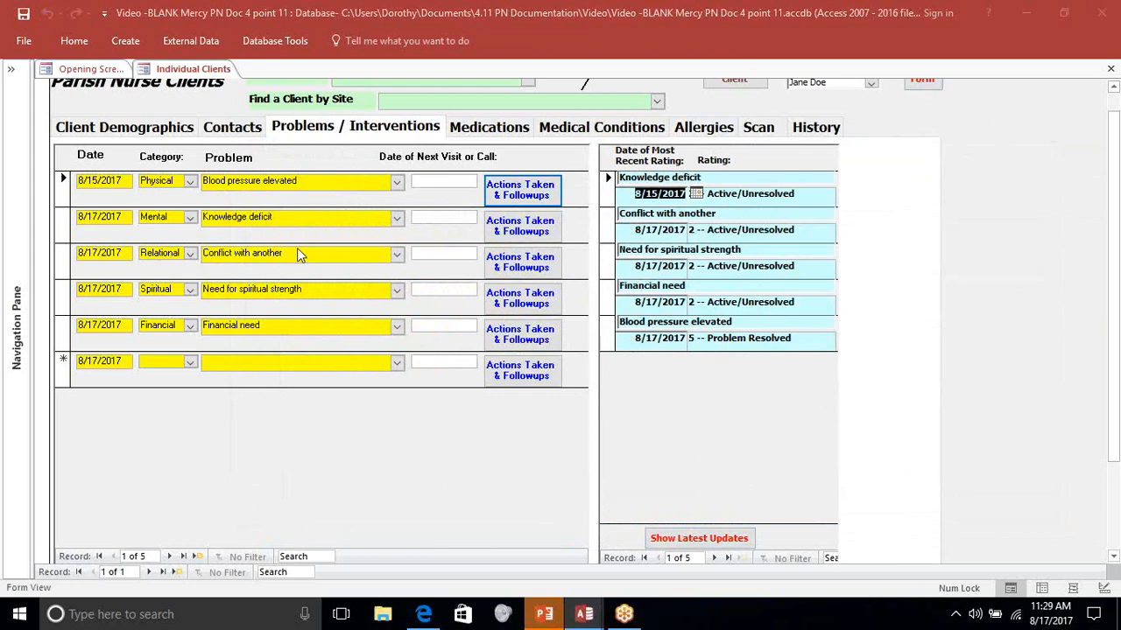
# - Review the client's demographics form and browse the Find a Client list without choosing a client
pyautogui.click(158, 132)
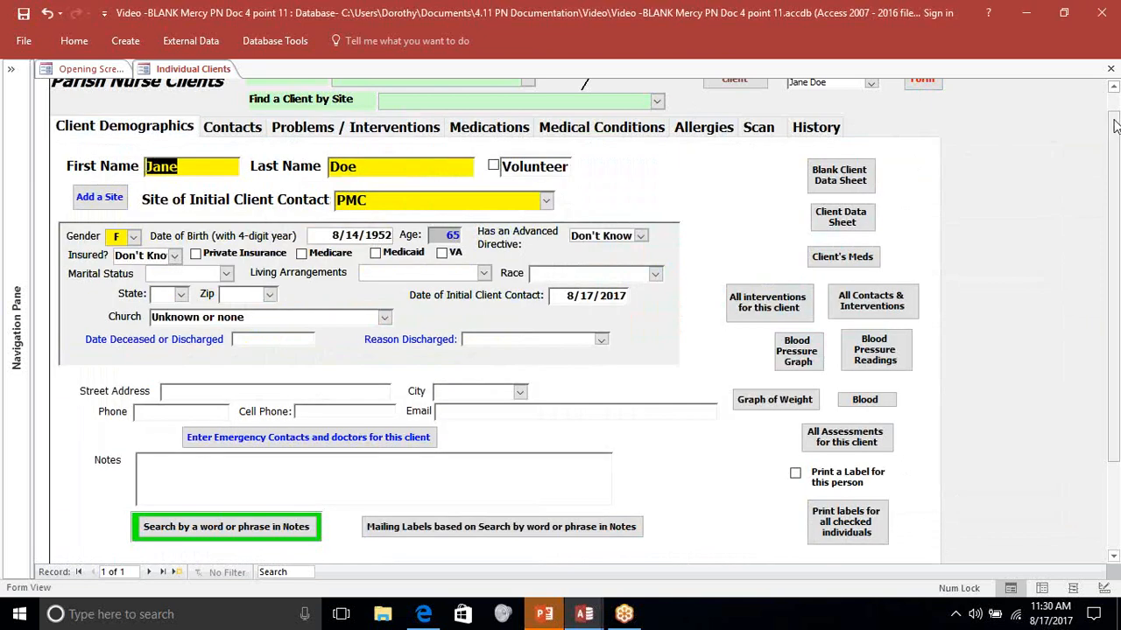
pyautogui.scroll(1, 1111, 117)
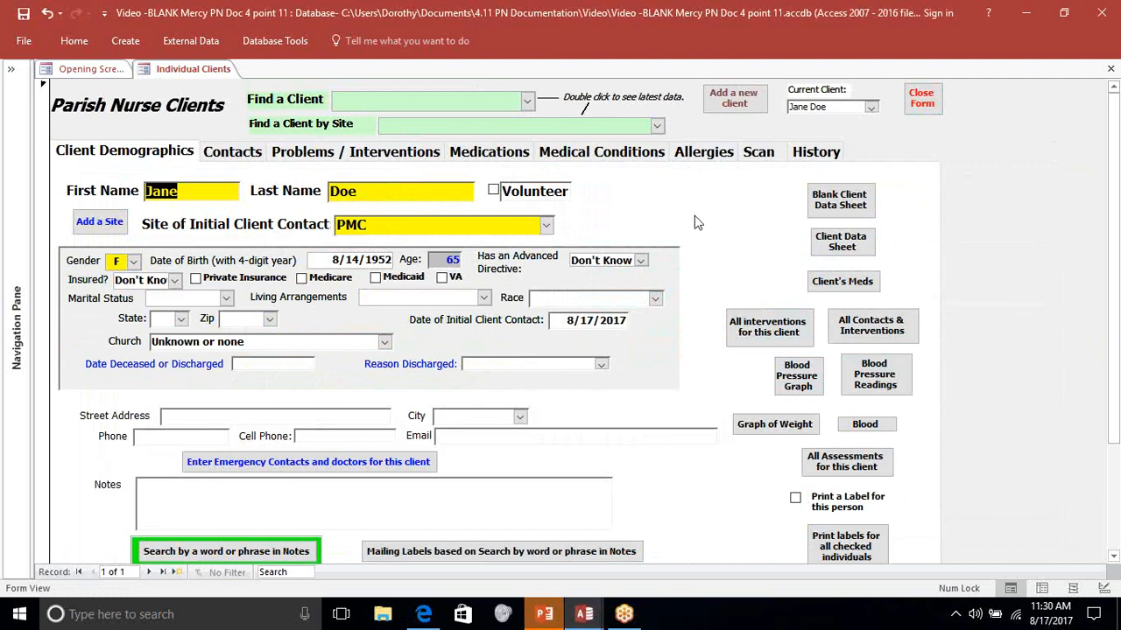
pyautogui.click(528, 104)
pyautogui.click(528, 104)
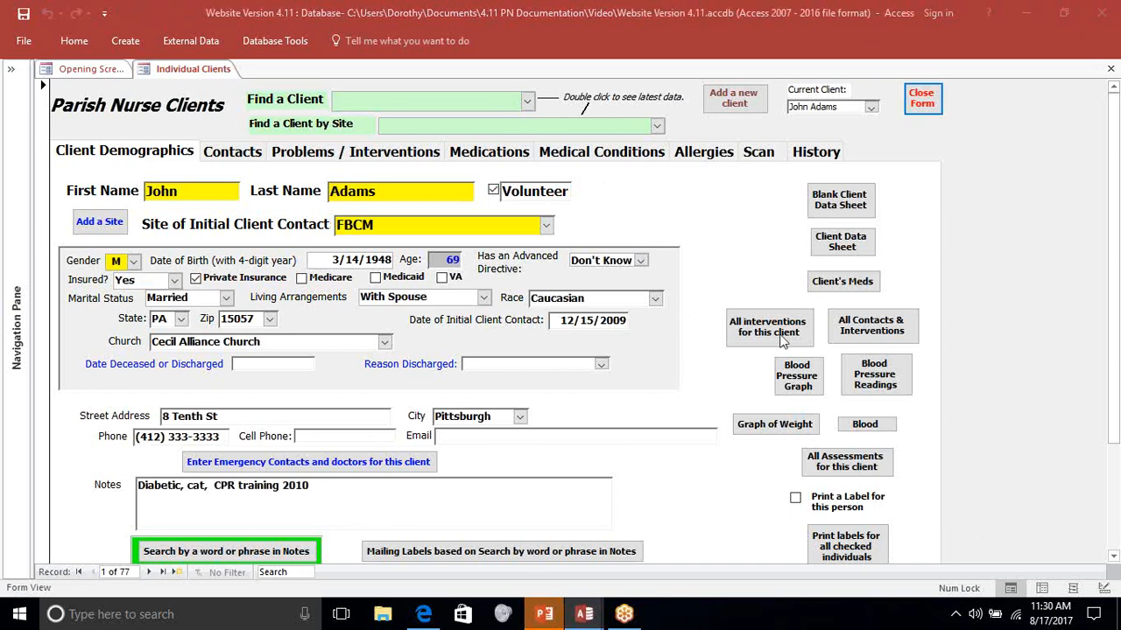
pyautogui.click(528, 102)
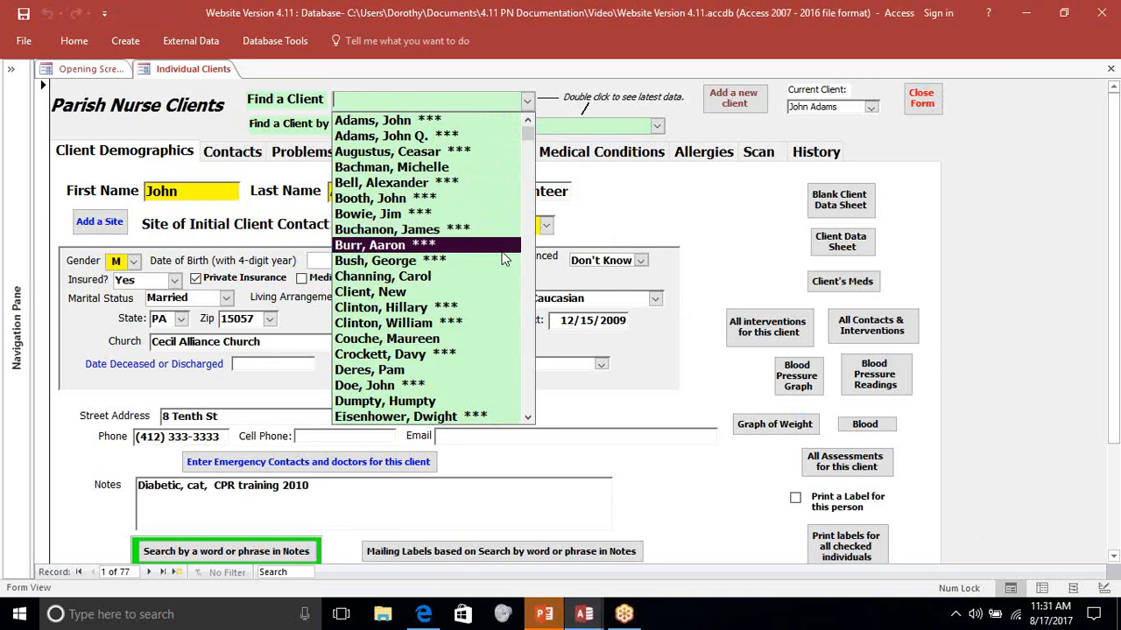
pyautogui.click(711, 197)
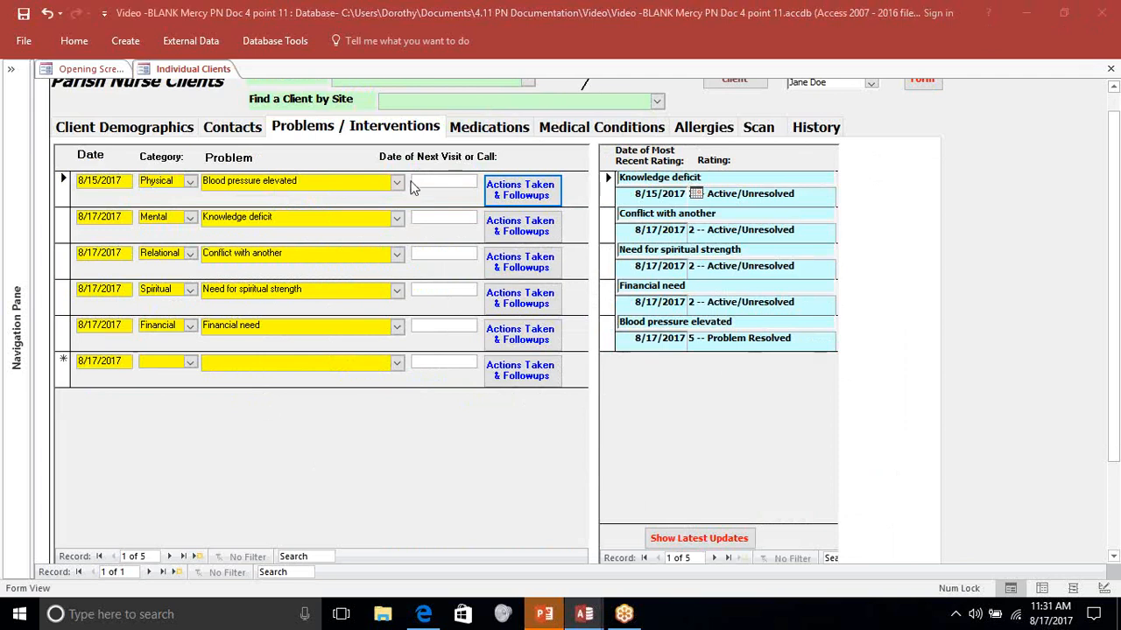
# - Set the date of next visit for the Blood pressure elevated problem to 8/19/2017 and close the client form
pyautogui.click(441, 180)
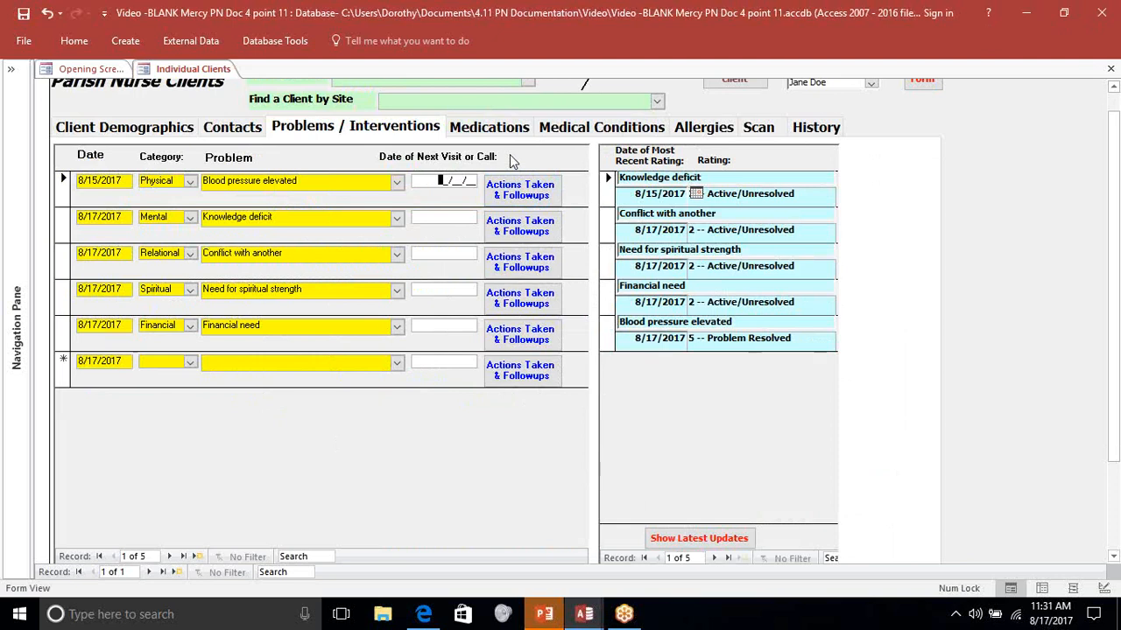
pyautogui.write('8/19/17')
pyautogui.press('Tab')
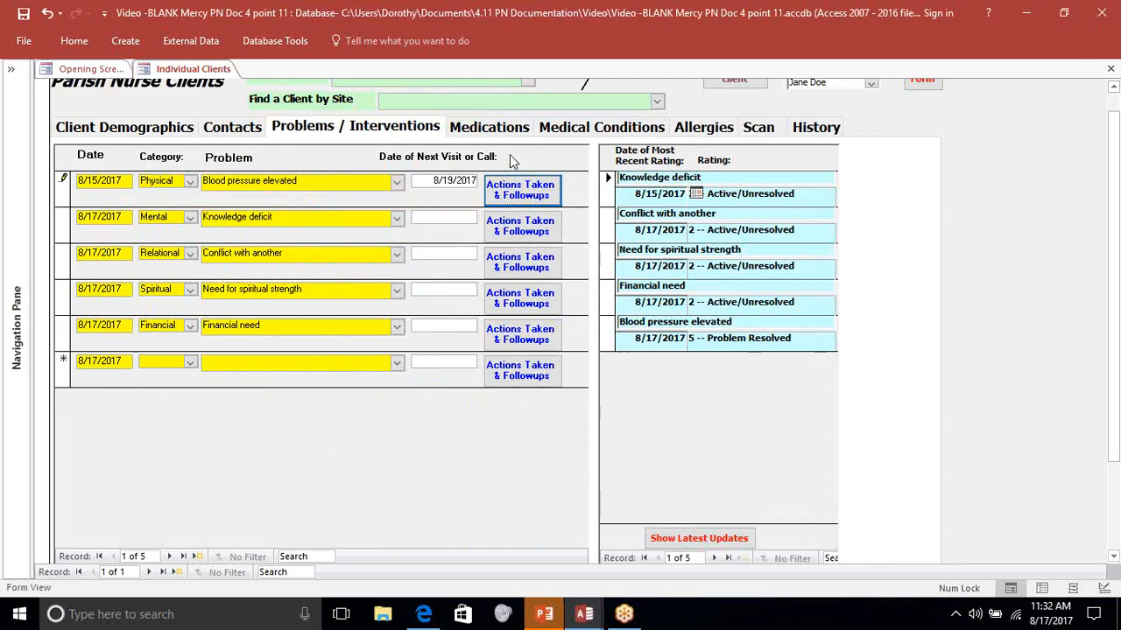
pyautogui.click(924, 84)
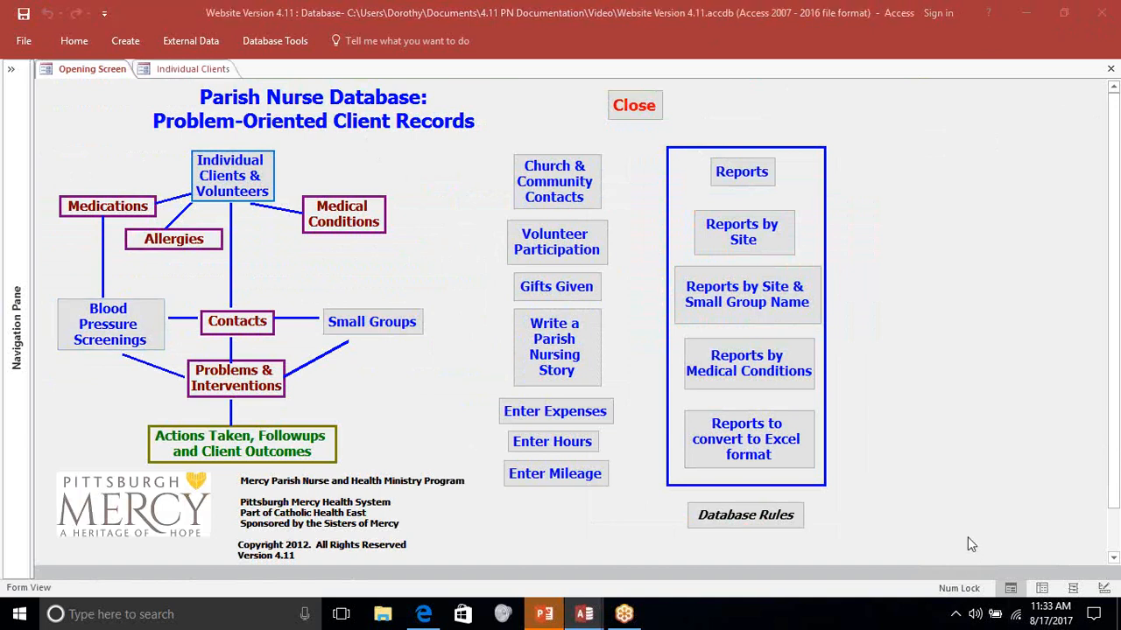
# - Open the Blood Pressure Screening form and set the screening date to 8/17/2017
pyautogui.click(124, 337)
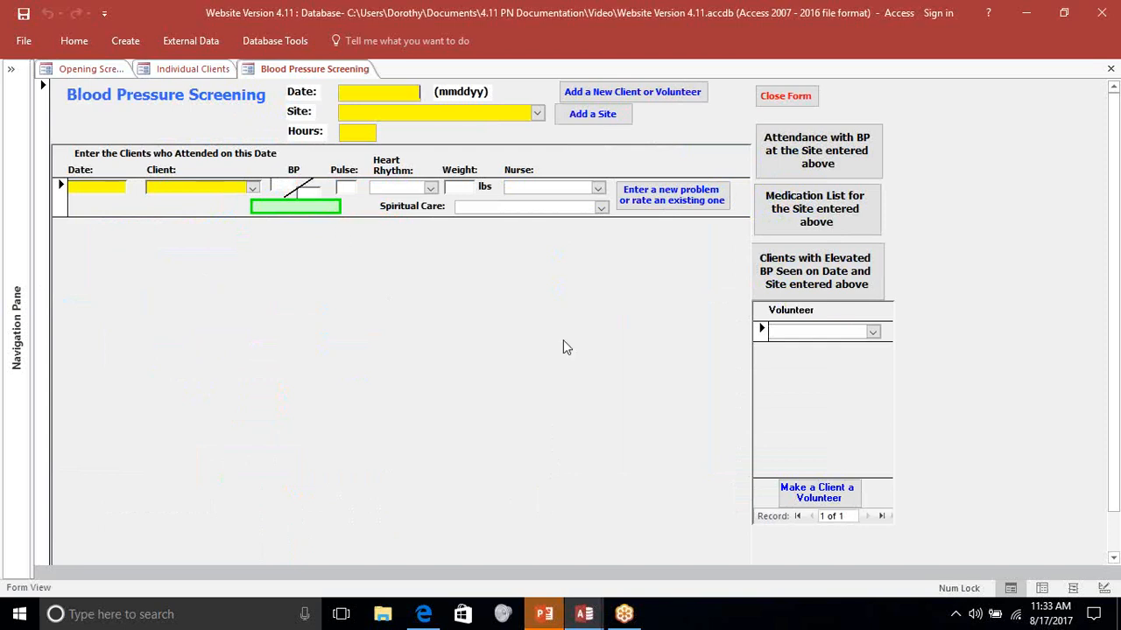
pyautogui.write('08')
pyautogui.write('1717')
pyautogui.press('Tab')
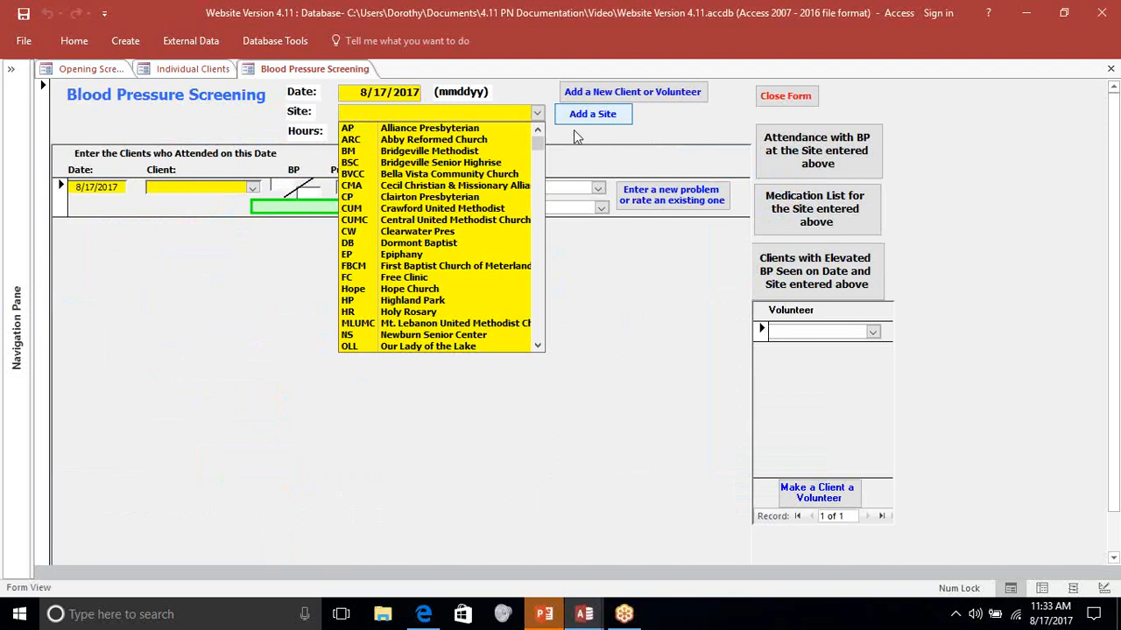
# - Browse the available screening sites, look through the Add a Client Site form, and close it without adding a site
pyautogui.scroll(-2, 479, 243)
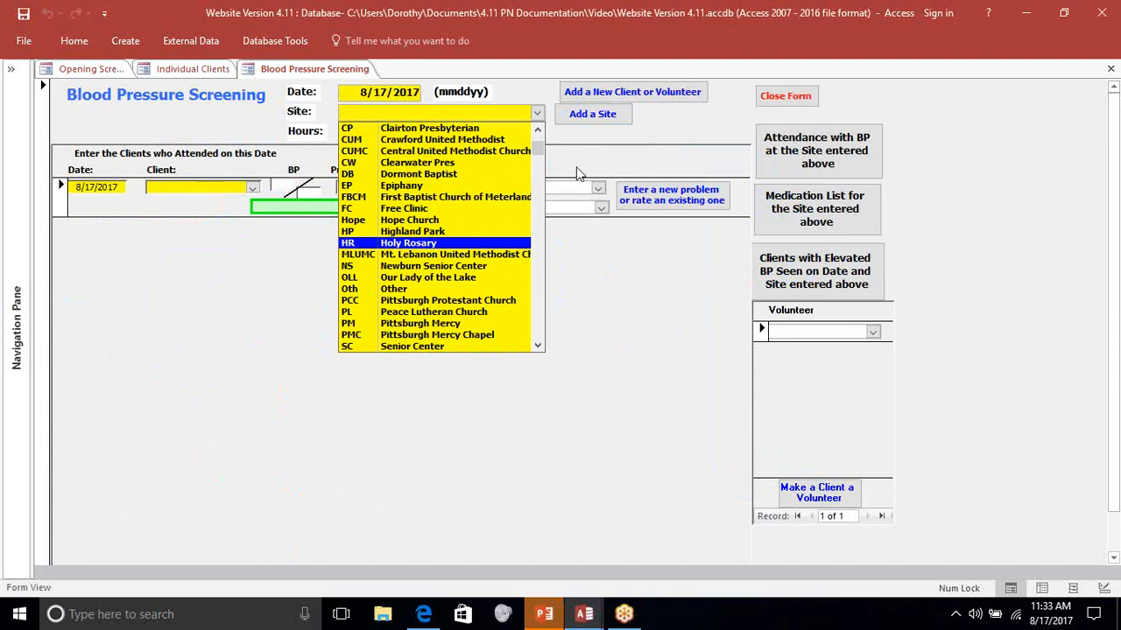
pyautogui.click(596, 117)
pyautogui.click(596, 118)
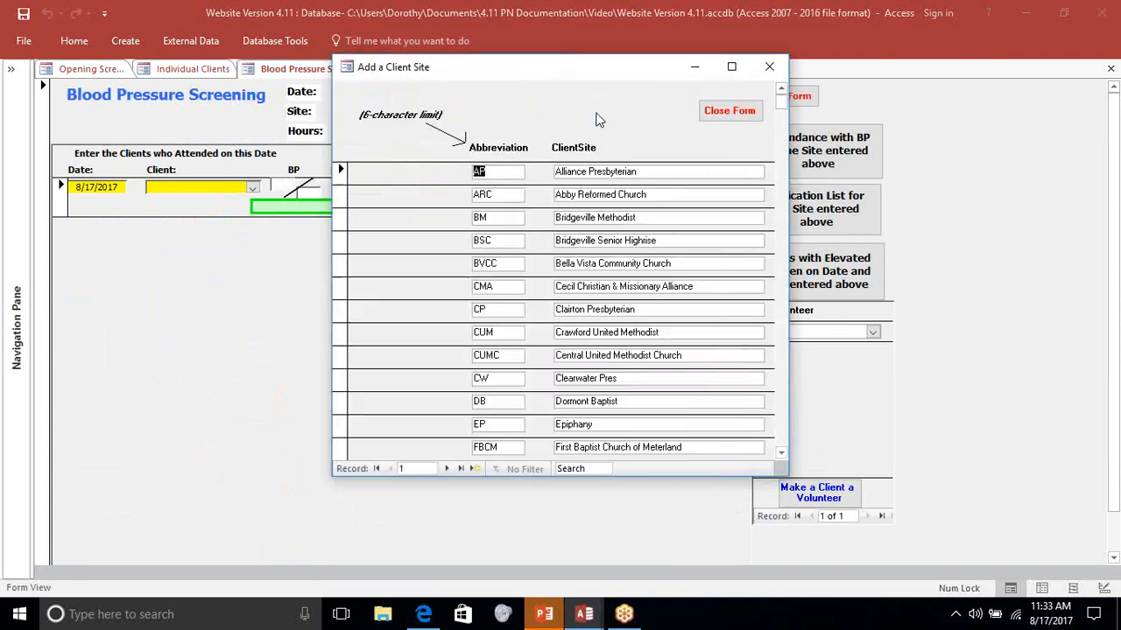
pyautogui.moveTo(780, 98)
pyautogui.mouseDown()
pyautogui.moveTo(773, 339)
pyautogui.moveTo(780, 93)
pyautogui.mouseUp()
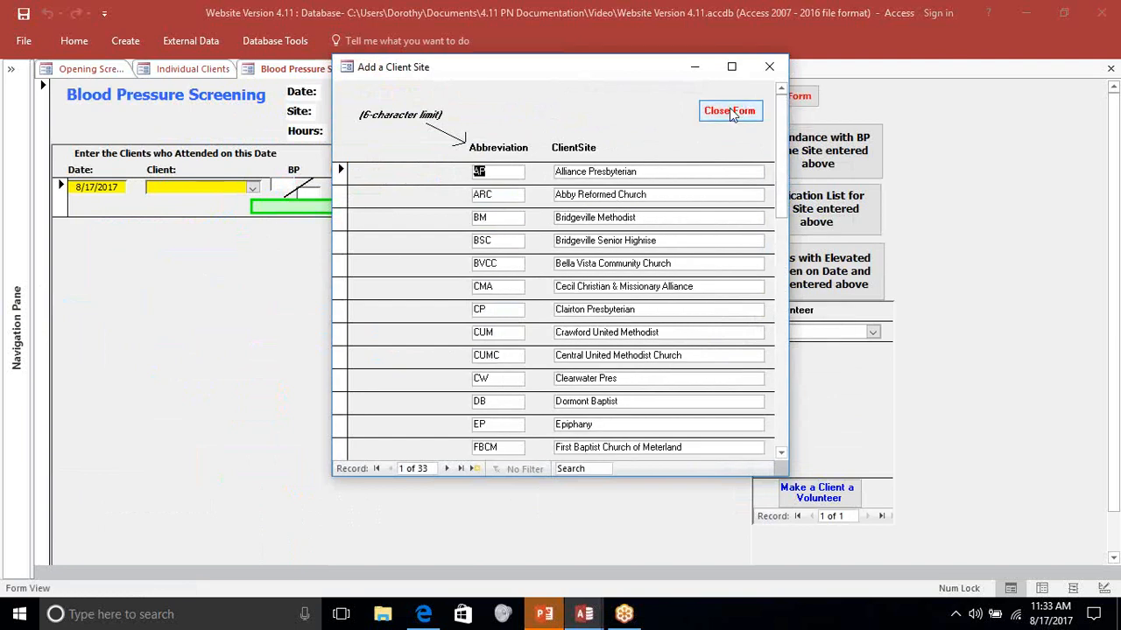
pyautogui.click(732, 111)
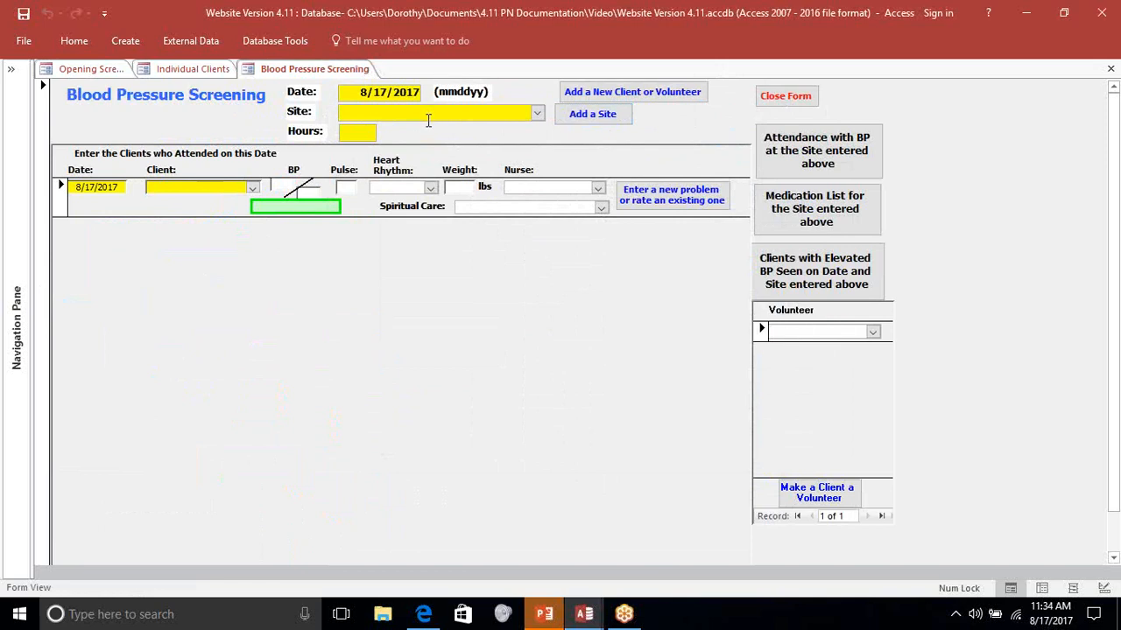
# - Set the screening's site to PM and its hours to 2
pyautogui.click(428, 119)
pyautogui.write('pm')
pyautogui.press('Tab')
pyautogui.write('2')
pyautogui.press('Tab')
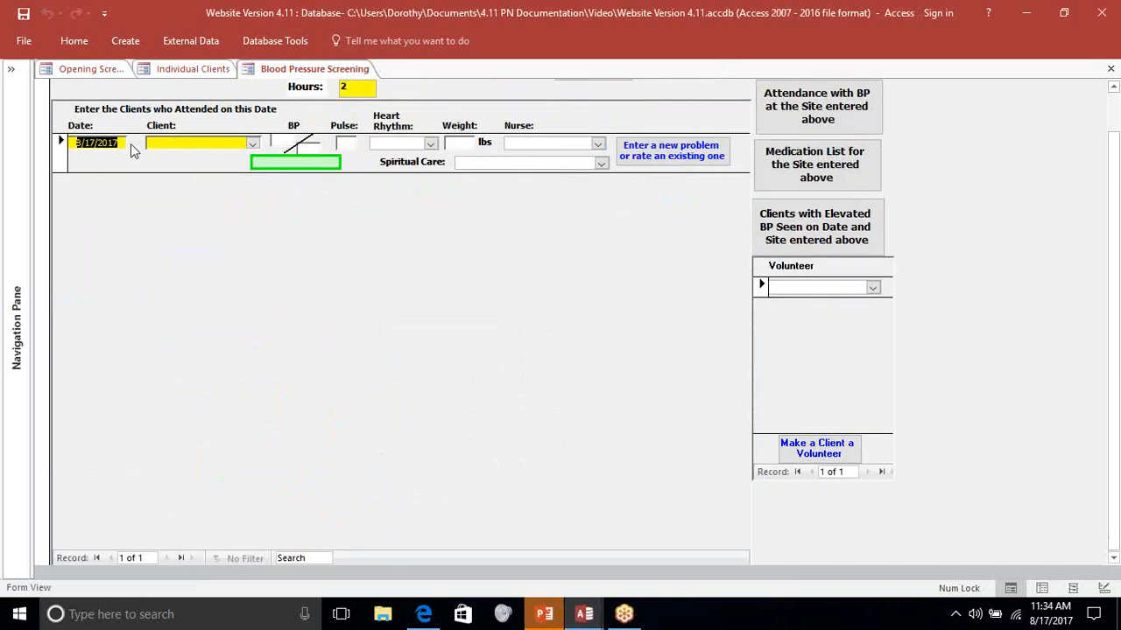
# - Add the first two attending clients to the screening from the client list, without entering blood pressure readings
pyautogui.click(129, 142)
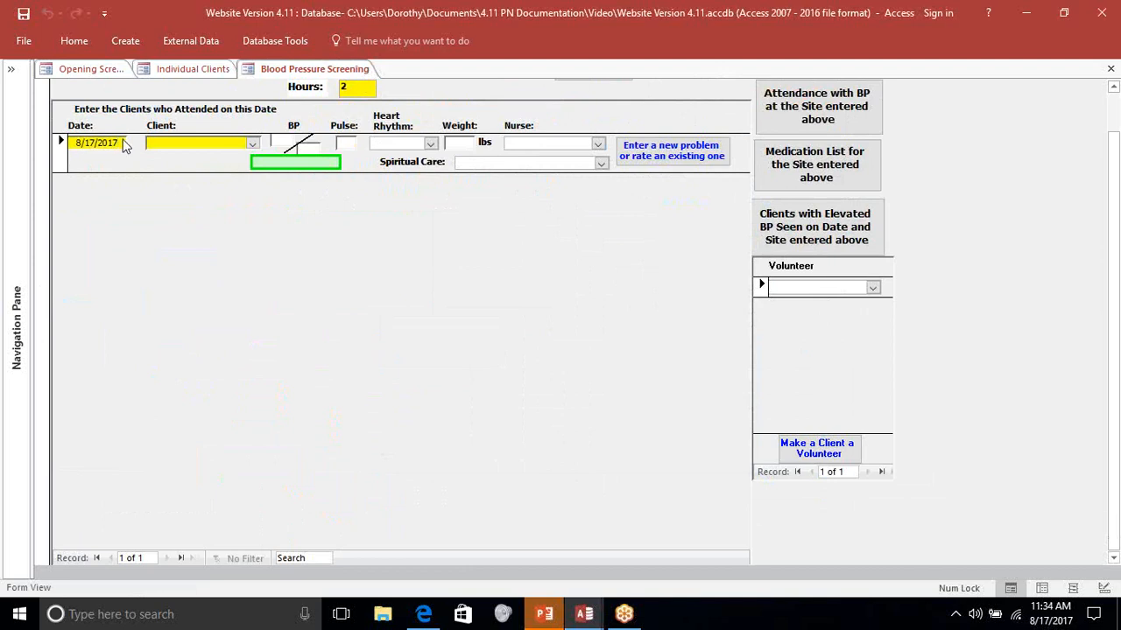
pyautogui.click(219, 141)
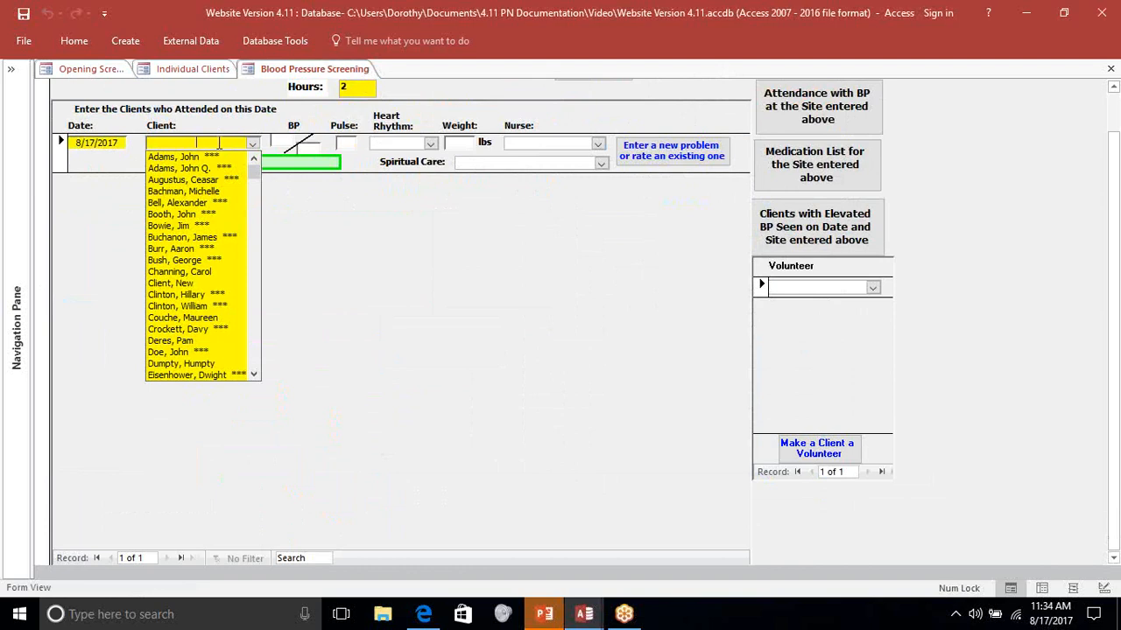
pyautogui.click(232, 271)
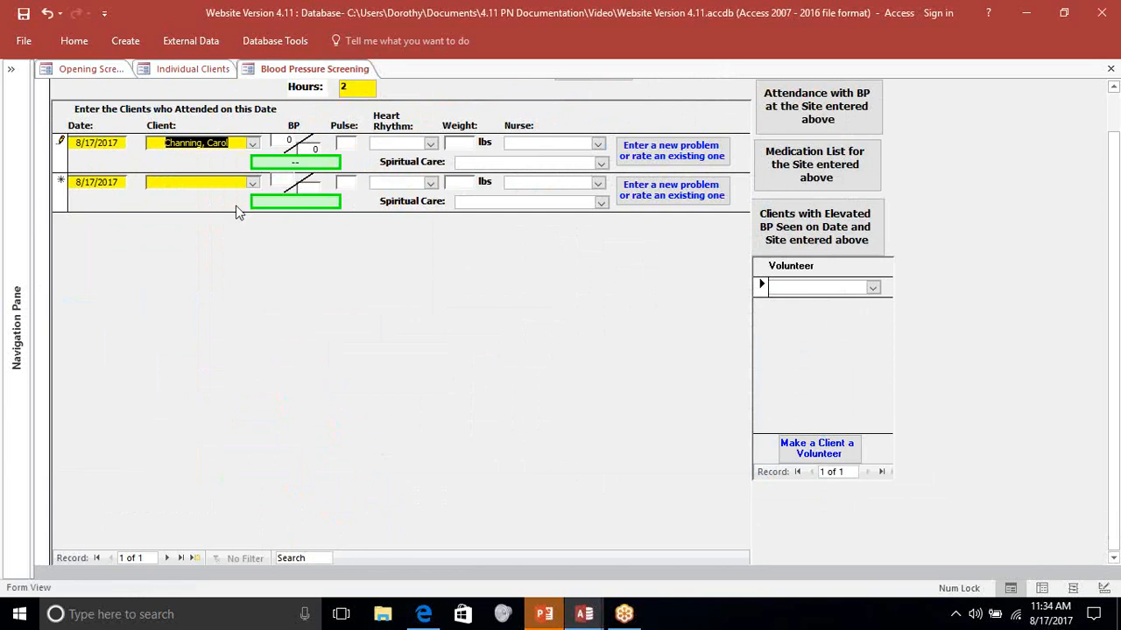
pyautogui.click(288, 151)
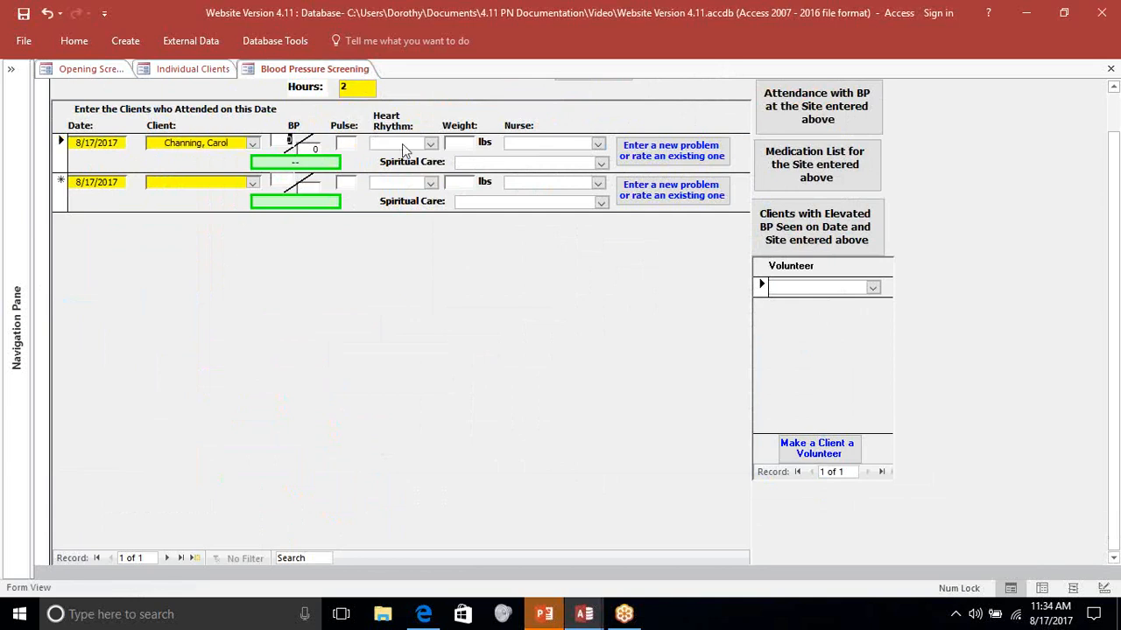
pyautogui.click(169, 182)
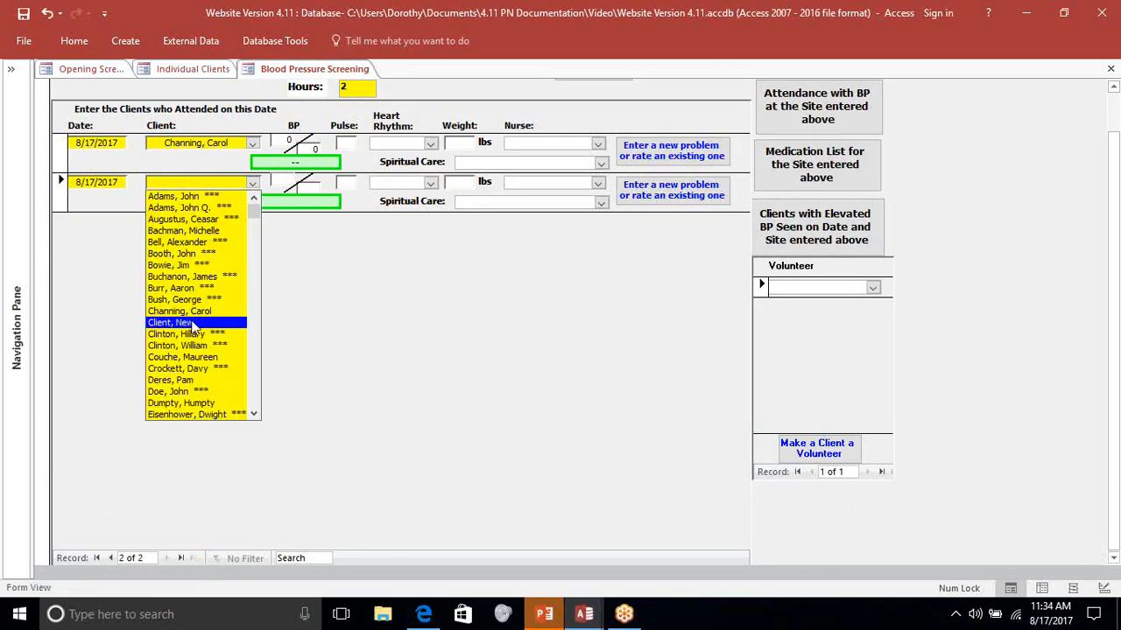
pyautogui.click(186, 356)
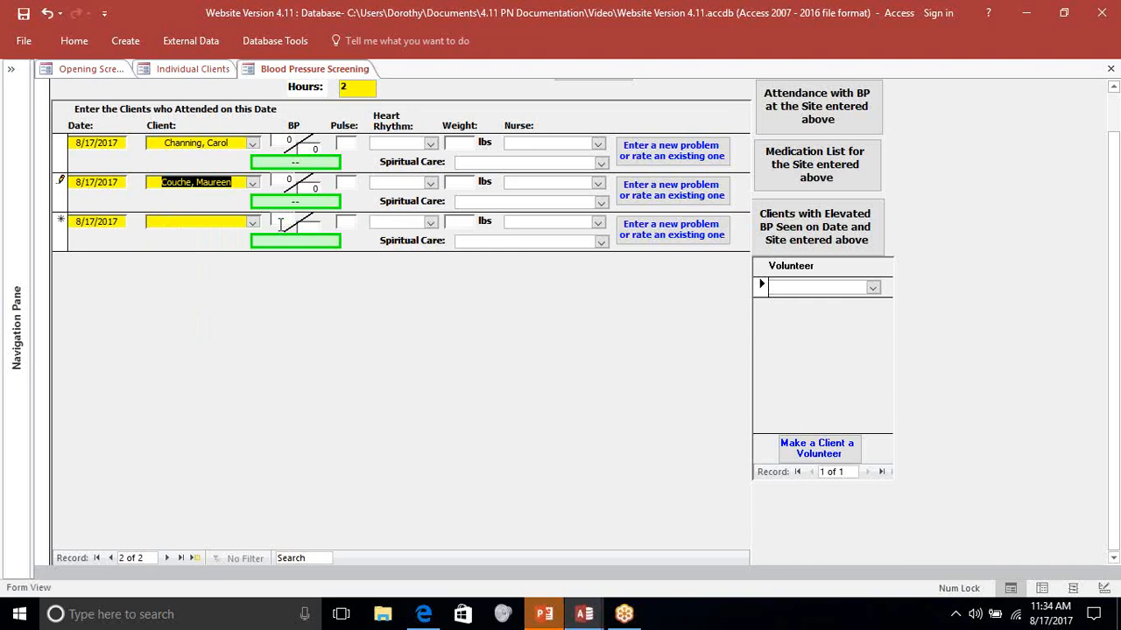
# - Add a third and a fourth attending client to the screening, without entering their readings
pyautogui.click(200, 222)
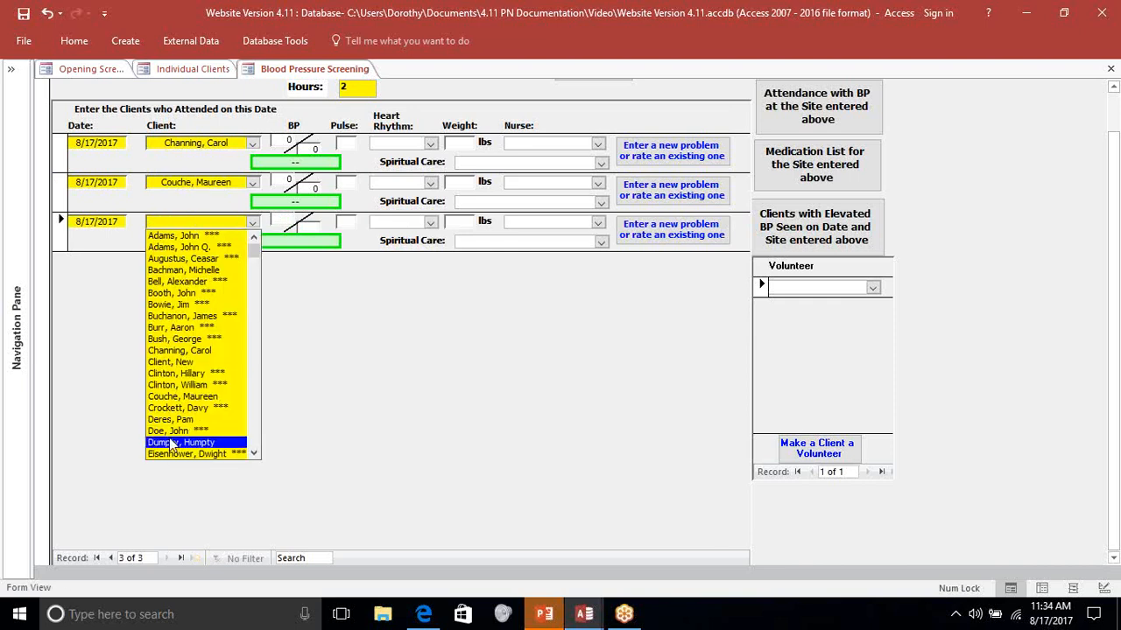
pyautogui.scroll(-3, 173, 438)
pyautogui.click(178, 408)
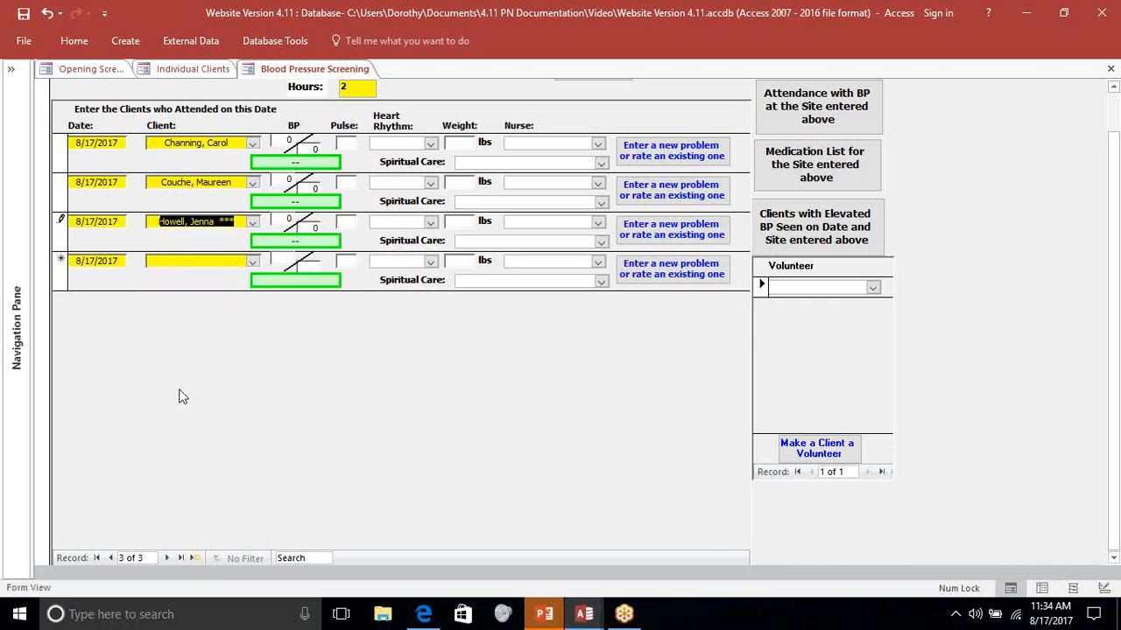
pyautogui.click(166, 260)
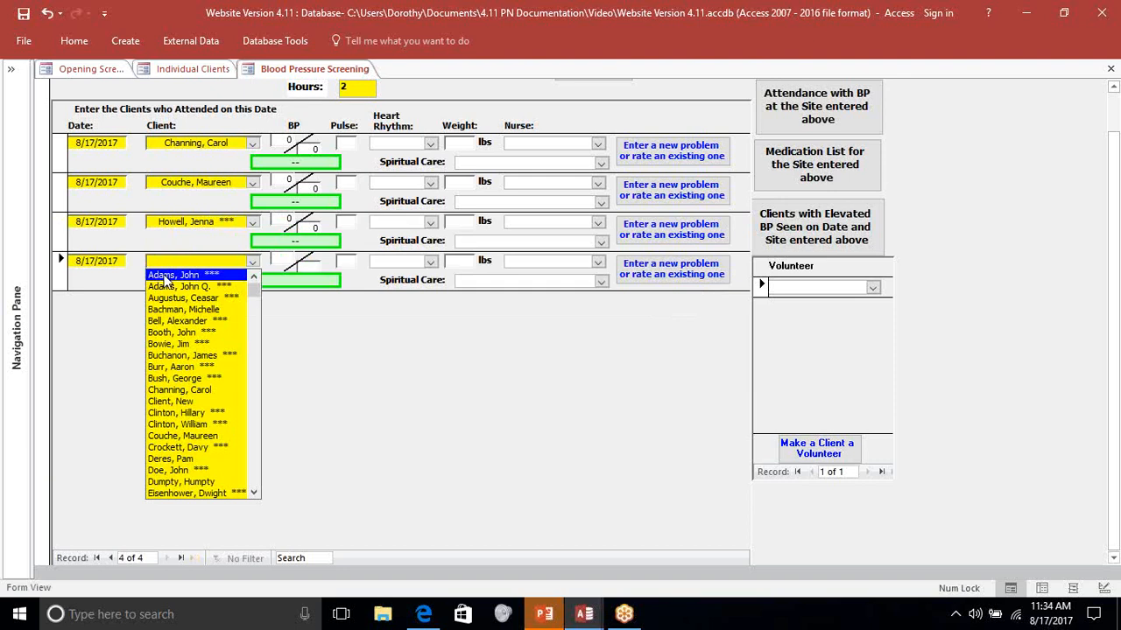
pyautogui.write('horner, Jack ***')
pyautogui.press('Tab')
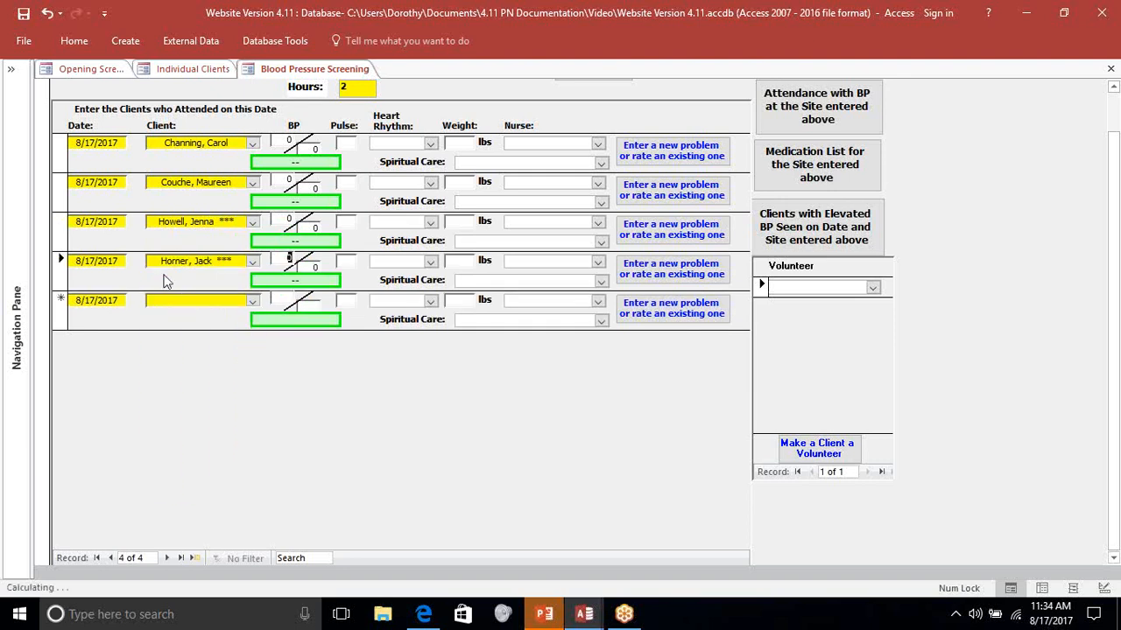
# - Add a fifth attending client to the screening and open that client's problems and interventions form
pyautogui.click(210, 303)
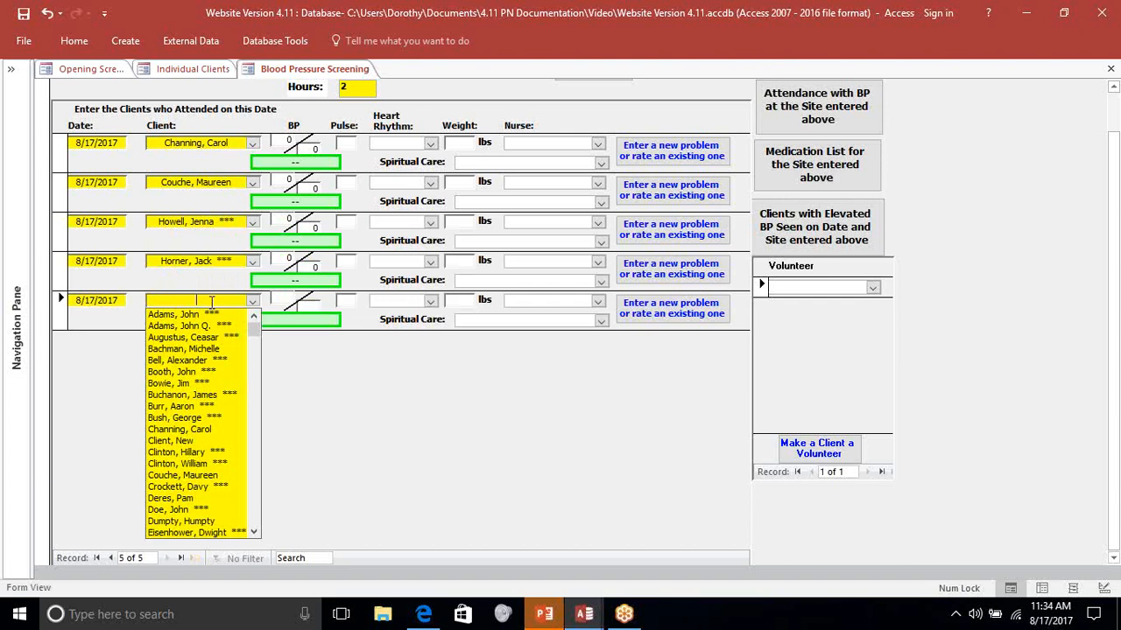
pyautogui.write('doe, John ***')
pyautogui.press('Tab')
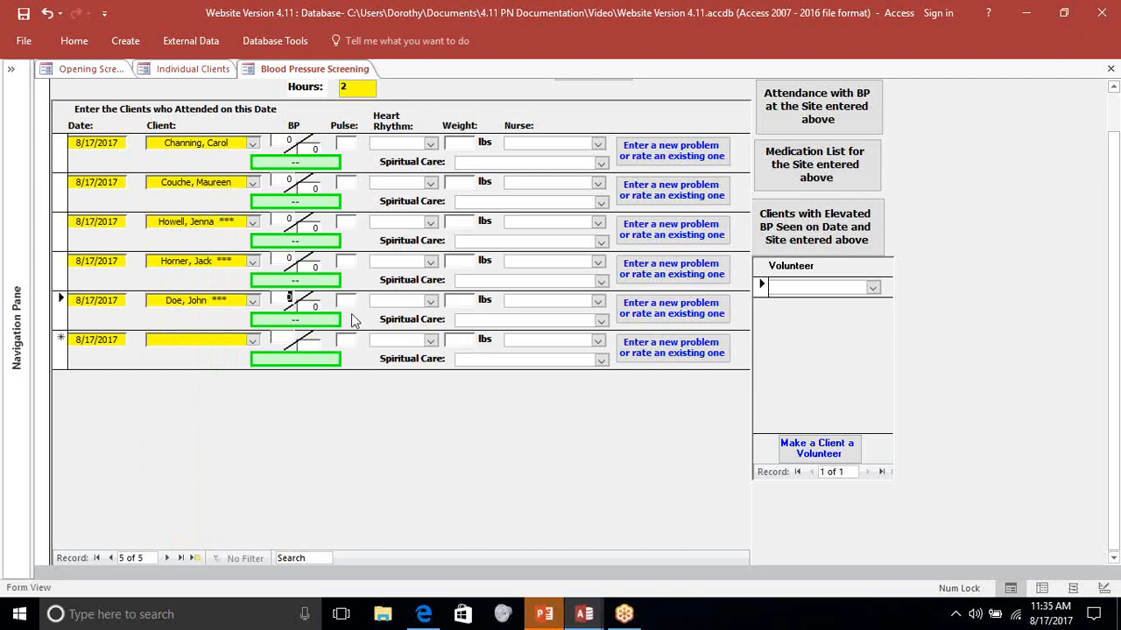
pyautogui.click(670, 305)
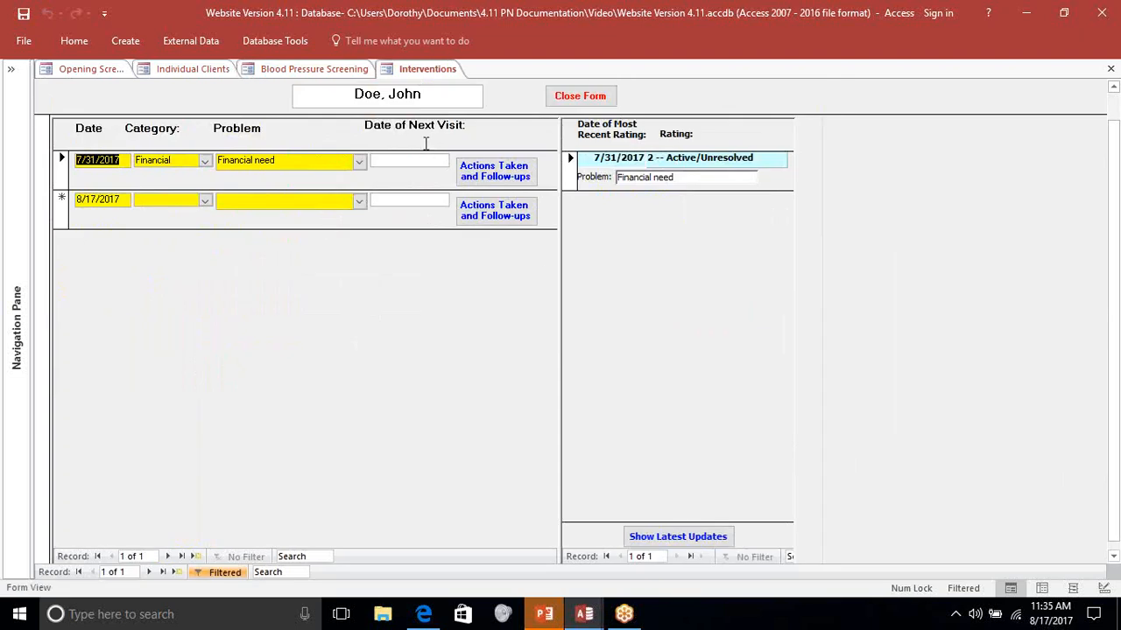
# - Add a Mental problem of Anxiety for the client, assess it as 2 -- Active/Unresolved, and close the intervention without choosing an intervention type
pyautogui.click(204, 203)
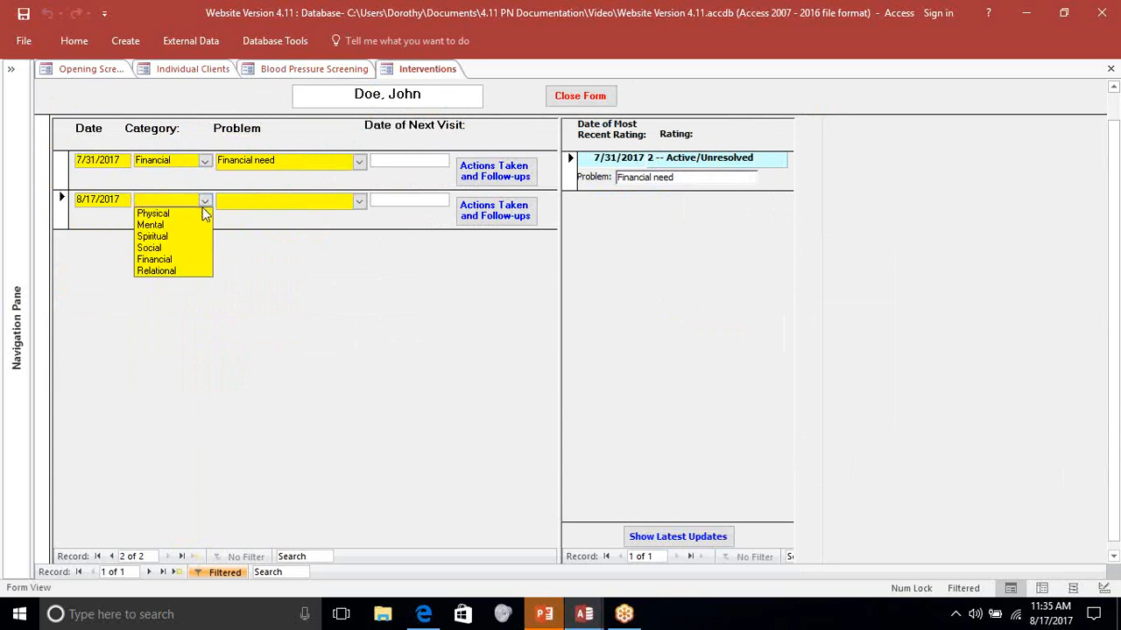
pyautogui.click(197, 226)
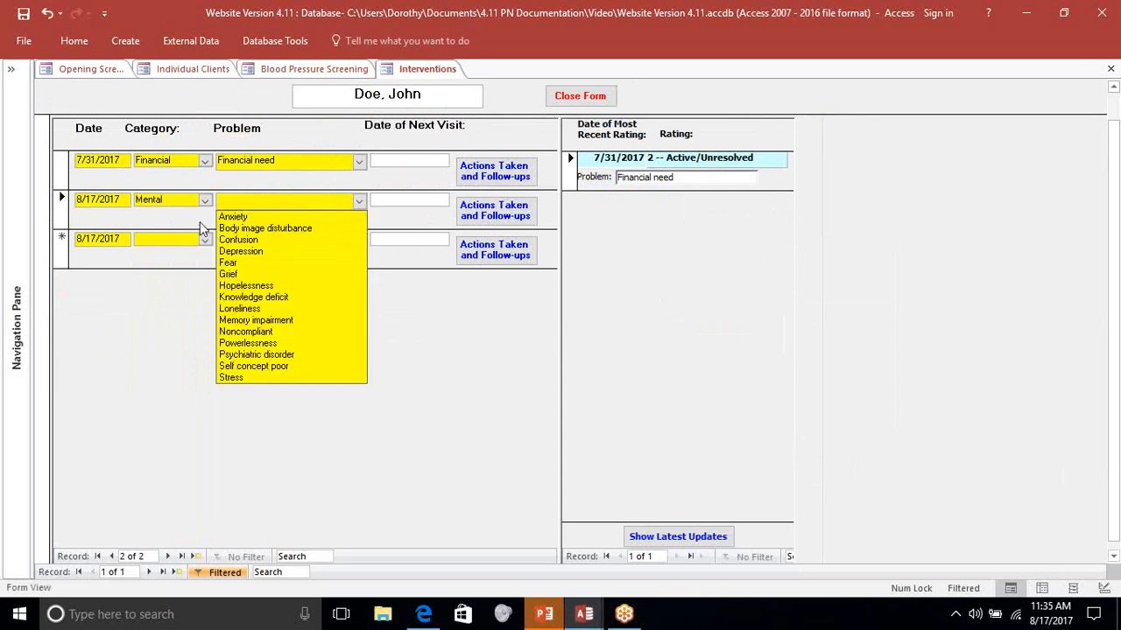
pyautogui.click(246, 219)
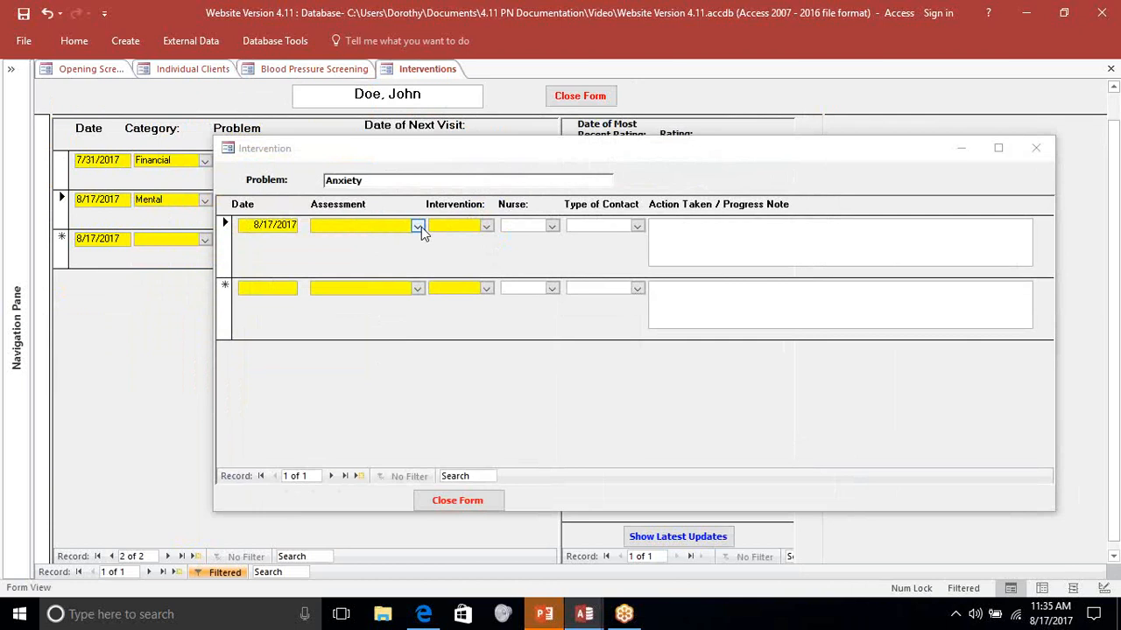
pyautogui.click(421, 226)
pyautogui.click(393, 253)
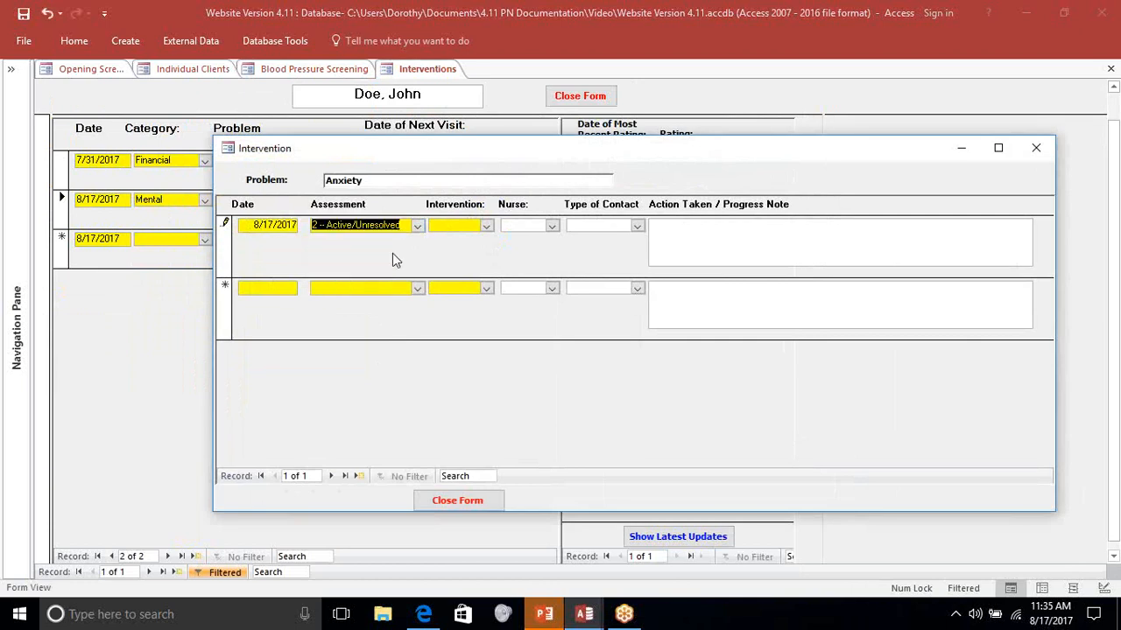
pyautogui.click(487, 226)
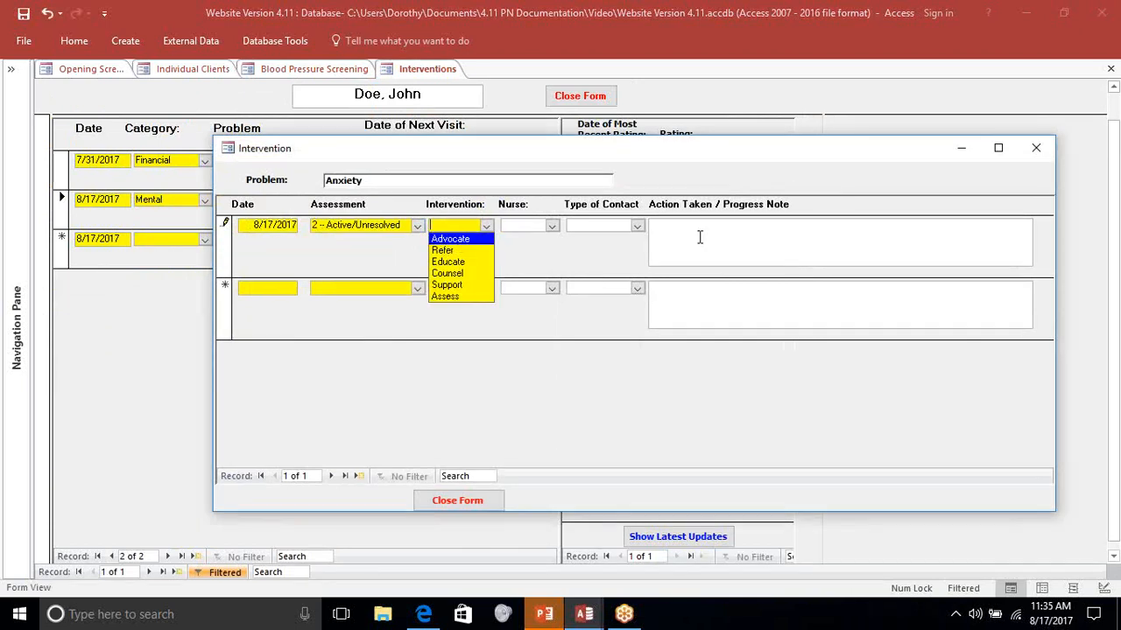
pyautogui.click(480, 501)
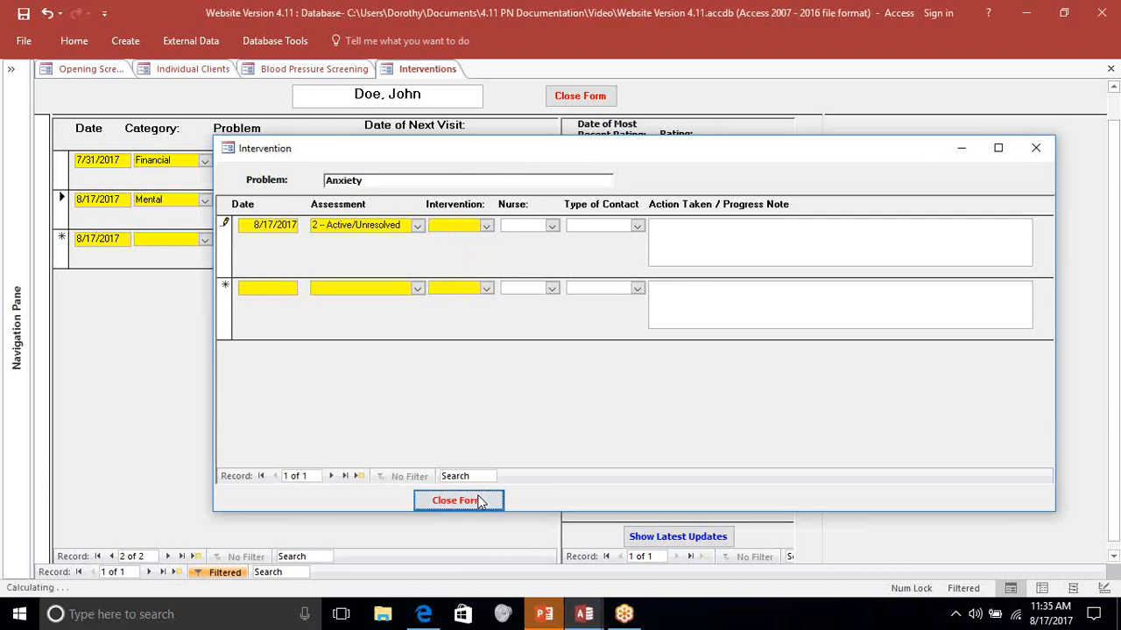
# - Close the client's interventions form and the blood pressure screening form to return to the opening screen
pyautogui.click(576, 96)
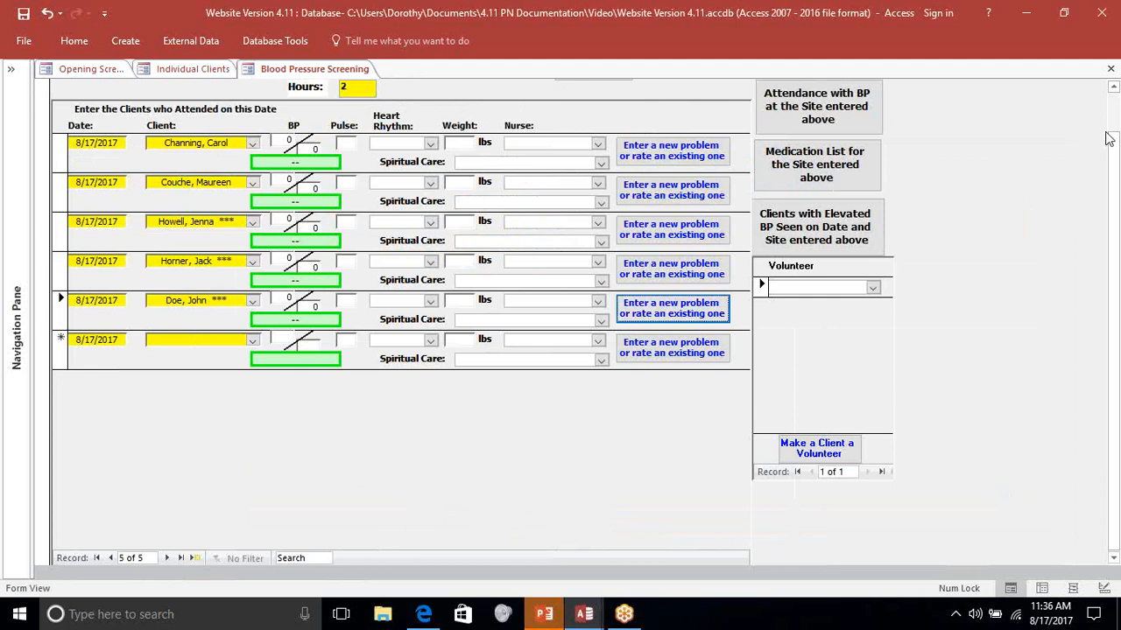
pyautogui.scroll(1, 1115, 136)
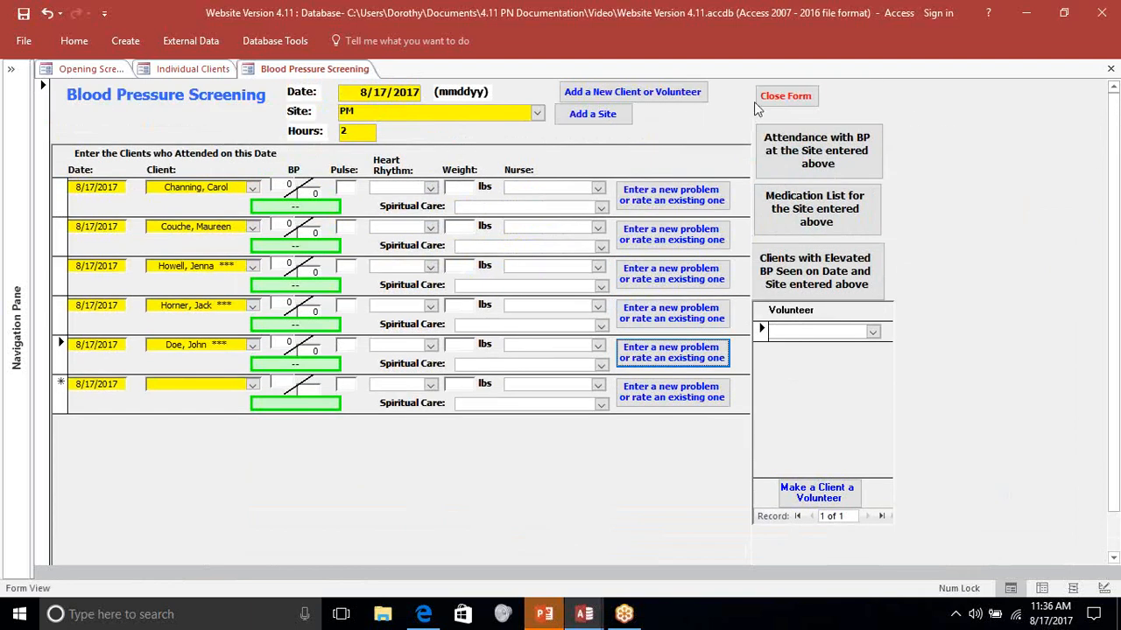
pyautogui.click(790, 97)
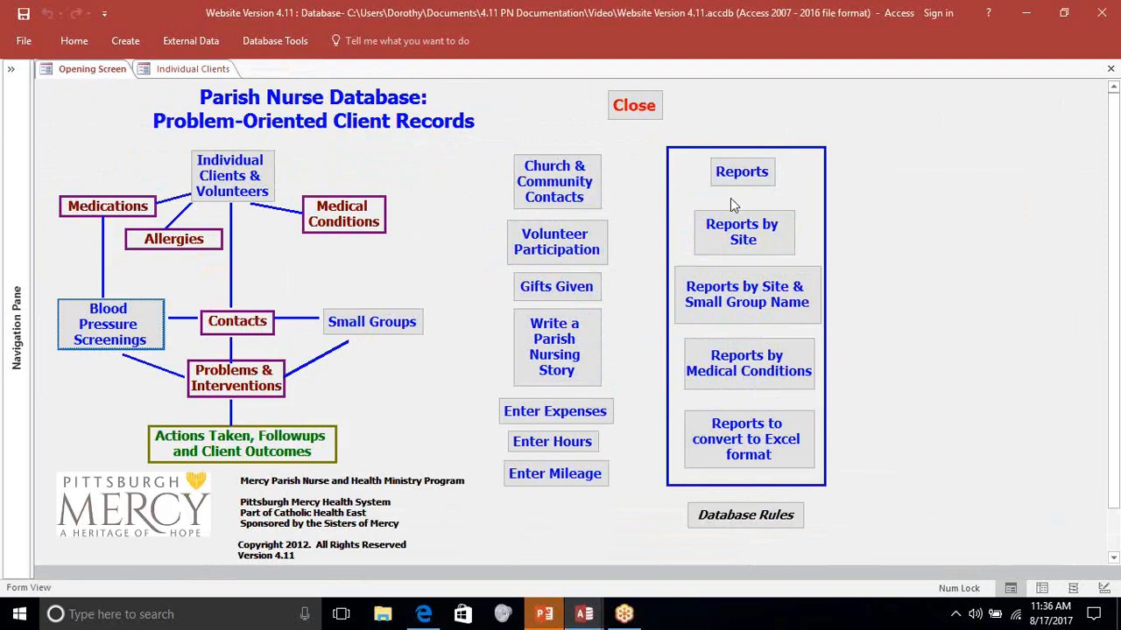
# - Open a blank blood pressure screening form and set its site to PM, Pittsburgh Mercy
pyautogui.click(120, 328)
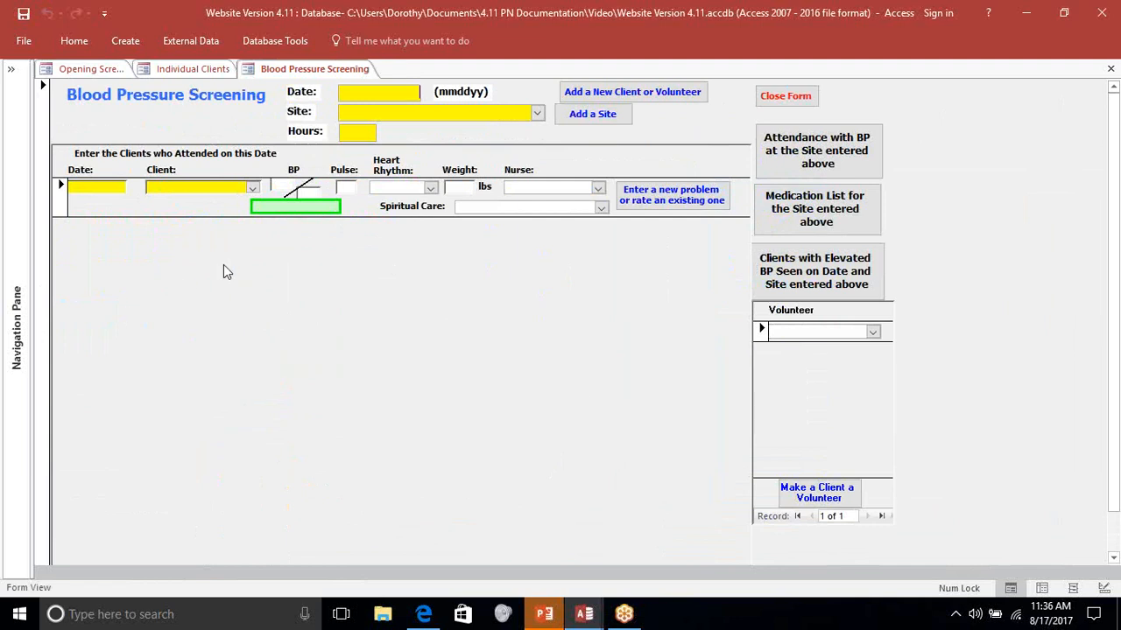
pyautogui.click(356, 110)
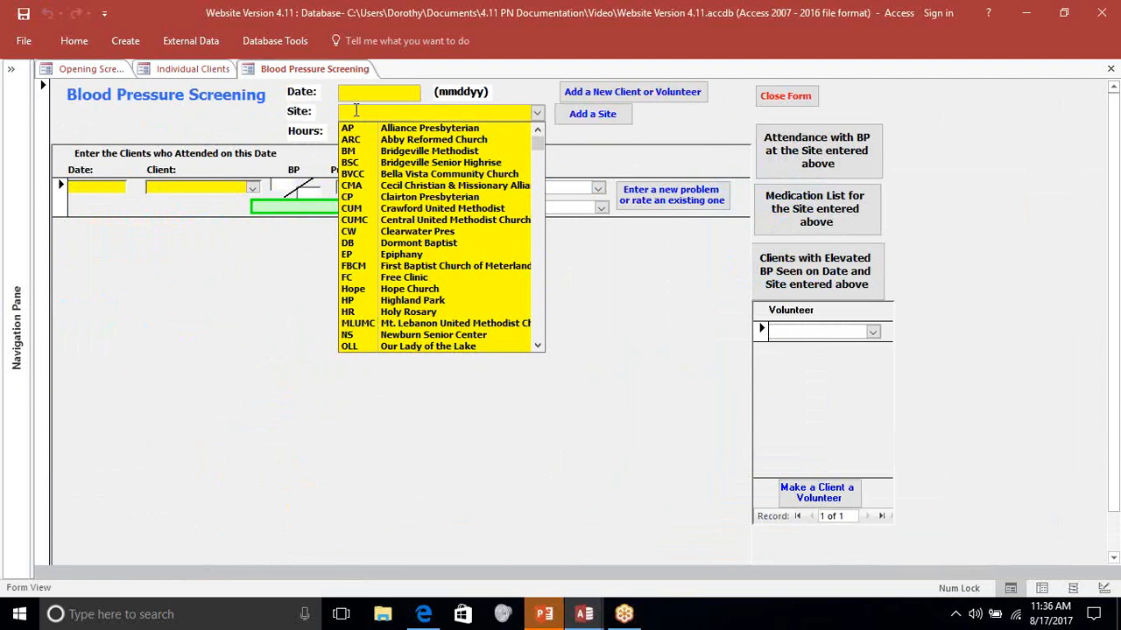
pyautogui.write('p')
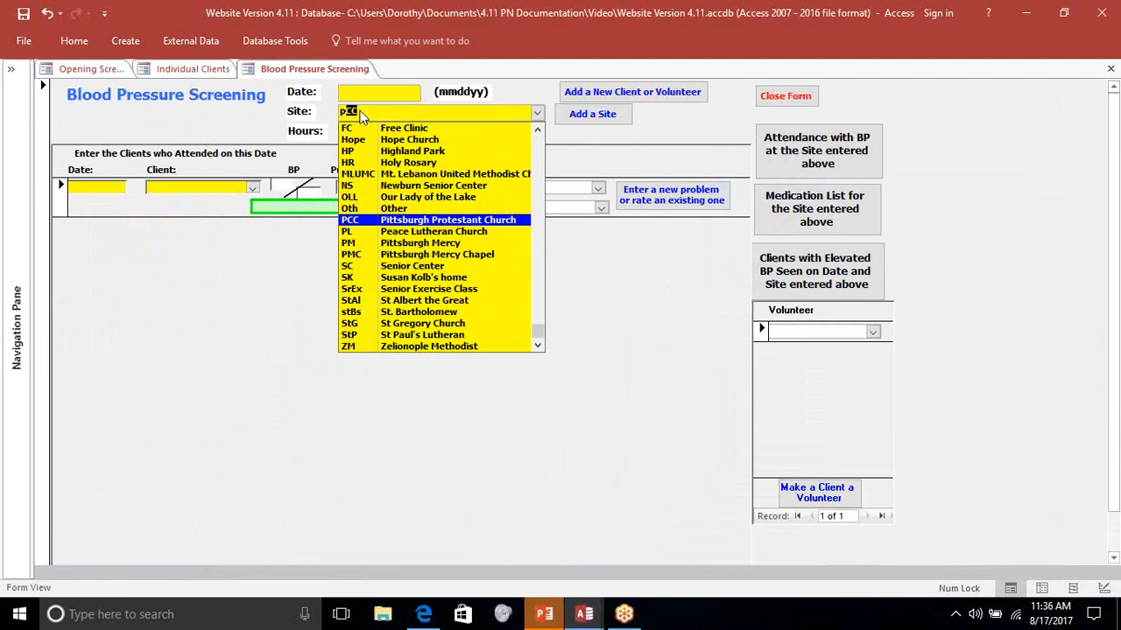
pyautogui.write('m')
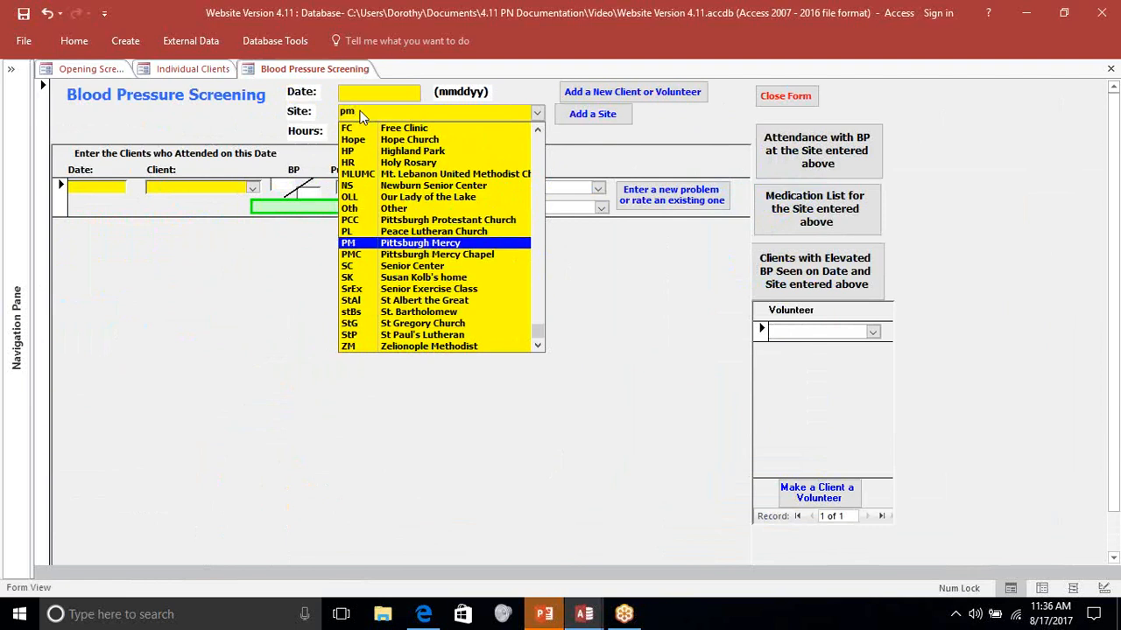
pyautogui.click(454, 245)
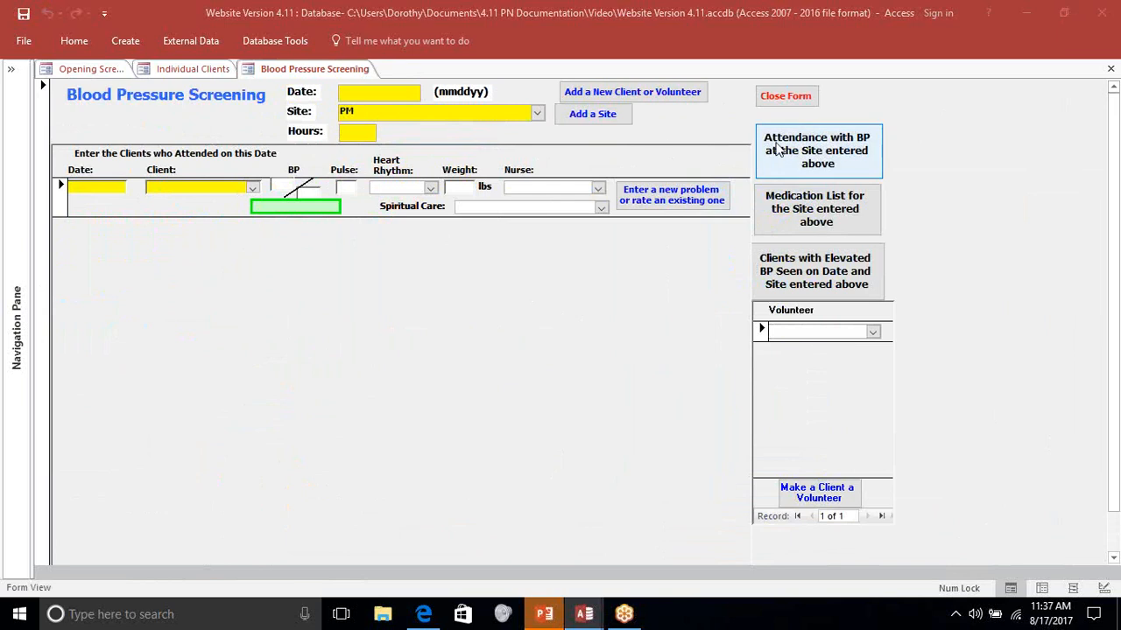
# - View the attendance with blood pressure for the entered site, and close the results and the screening form
pyautogui.click(852, 162)
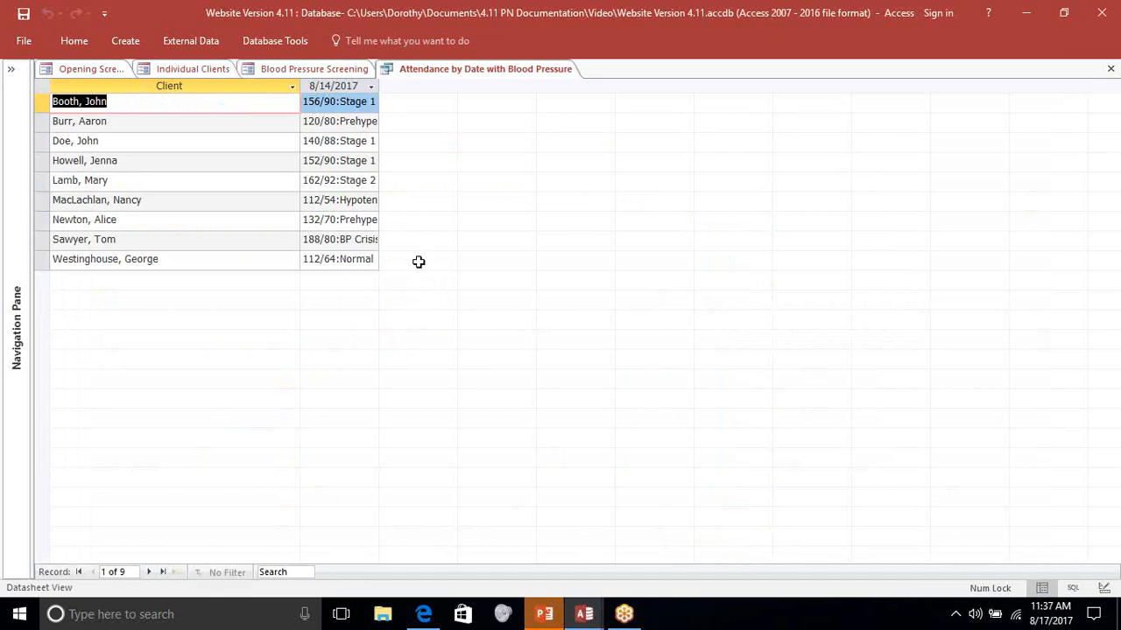
pyautogui.click(201, 260)
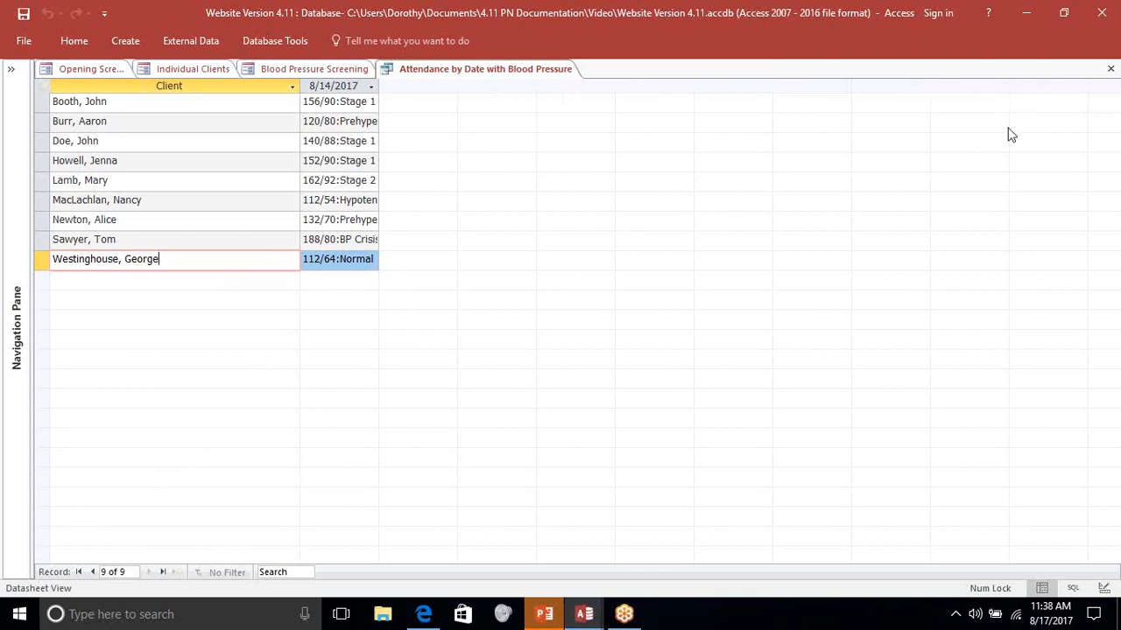
pyautogui.click(1111, 72)
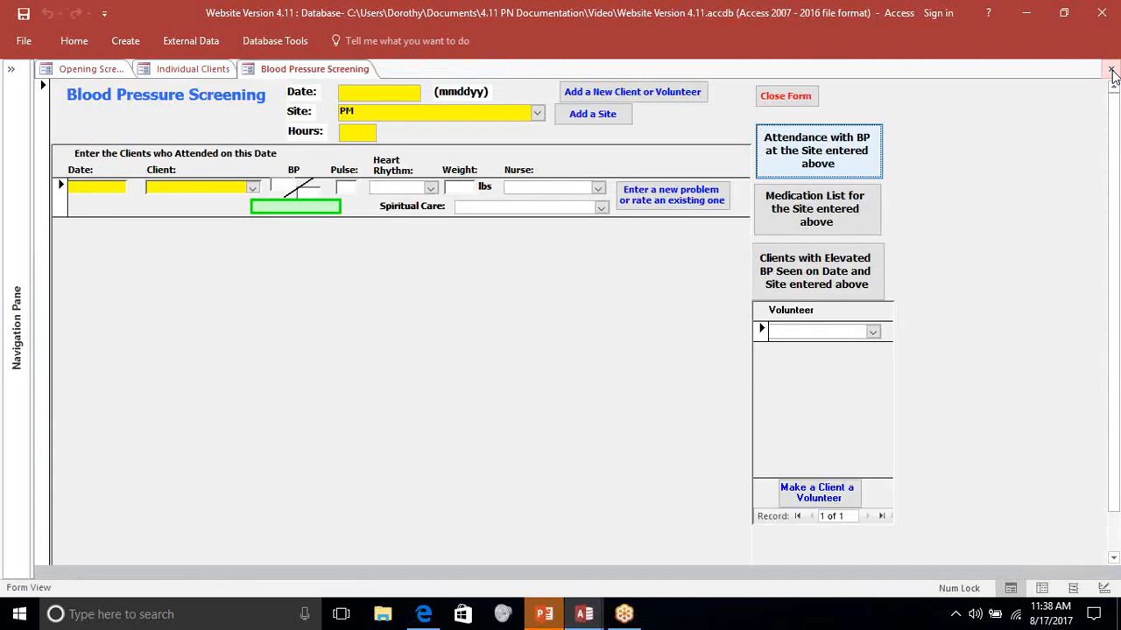
pyautogui.click(791, 97)
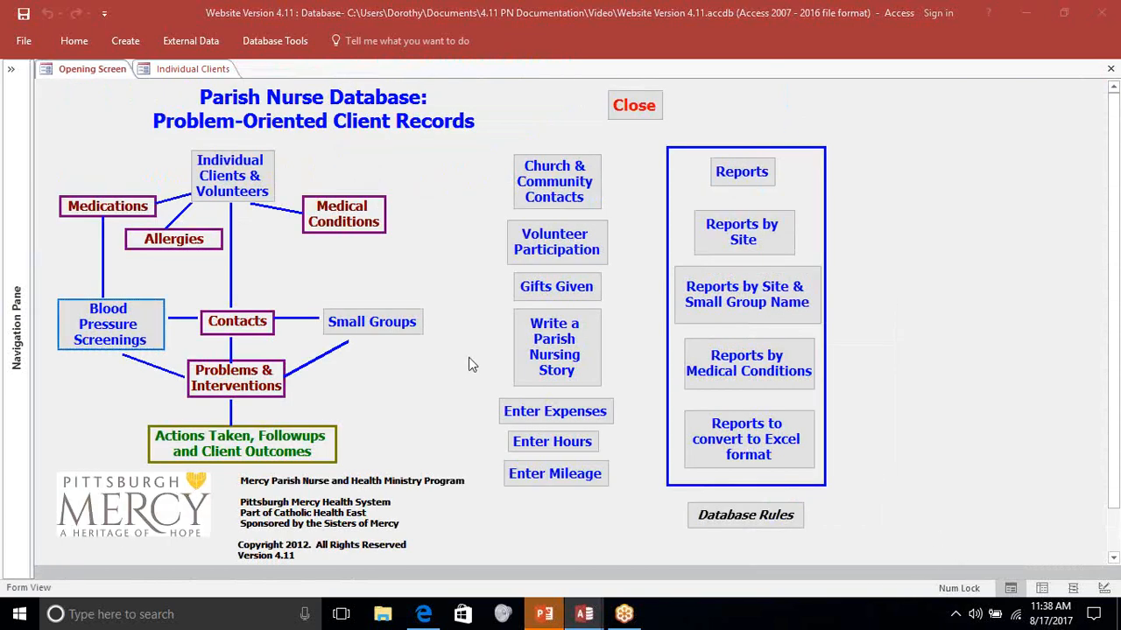
# - Open the small group attendance form and examine its small group, intervention and client choices
pyautogui.click(389, 321)
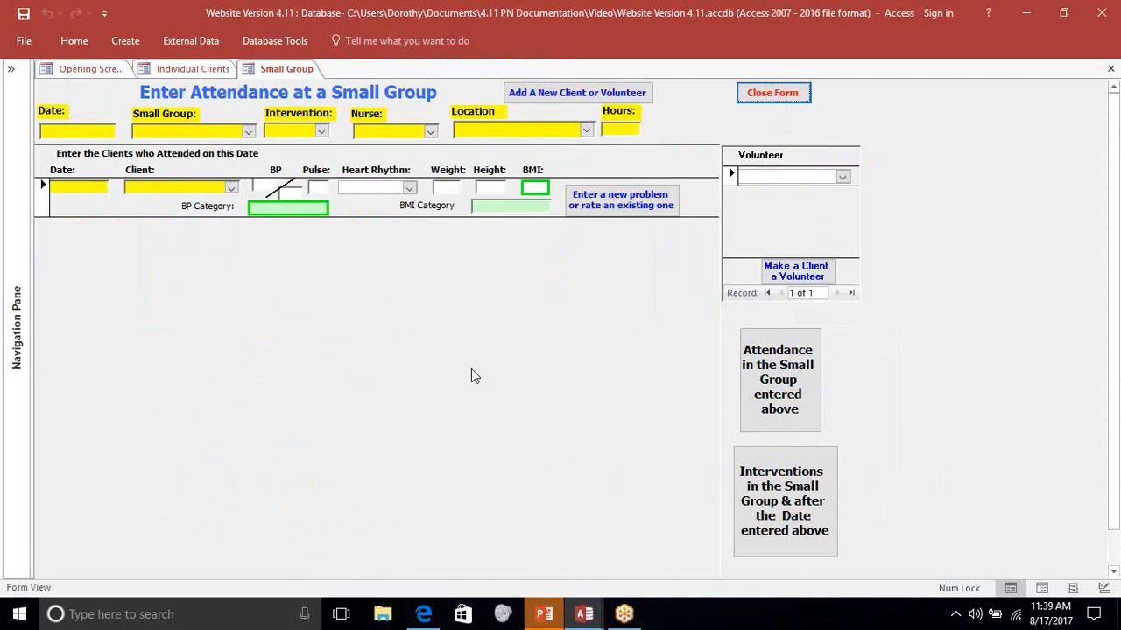
pyautogui.click(249, 132)
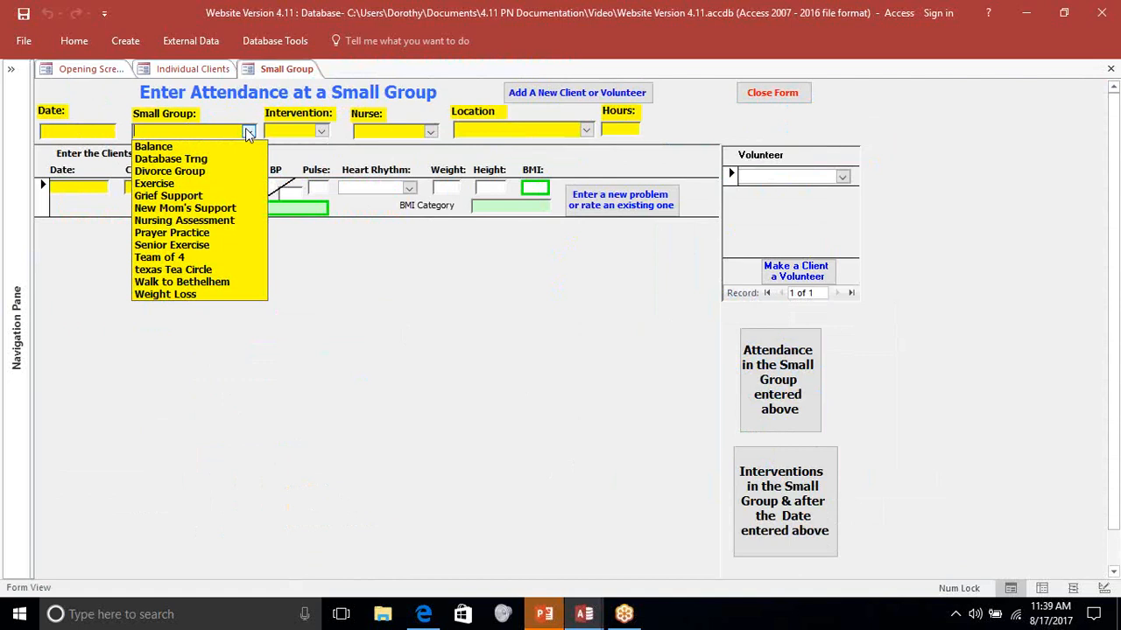
pyautogui.click(322, 131)
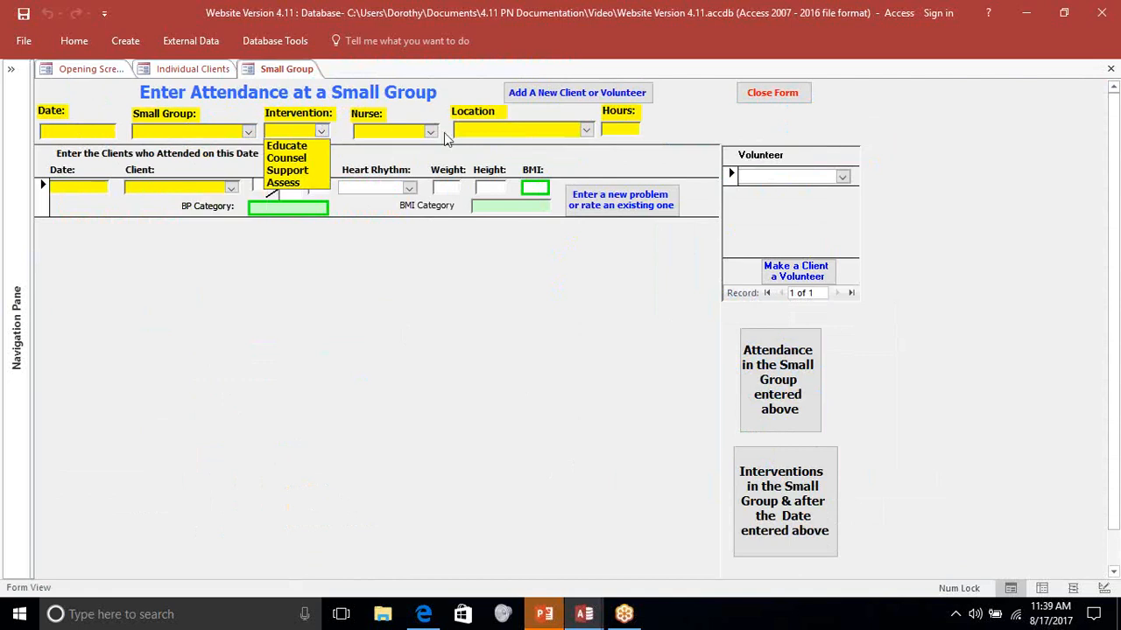
pyautogui.click(432, 250)
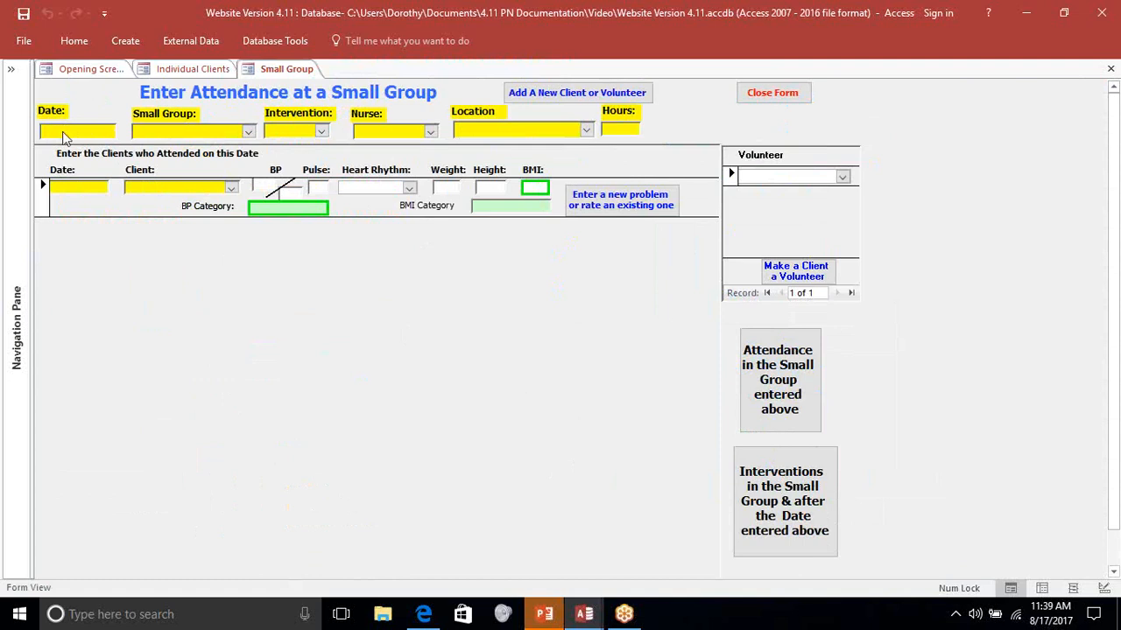
pyautogui.click(231, 187)
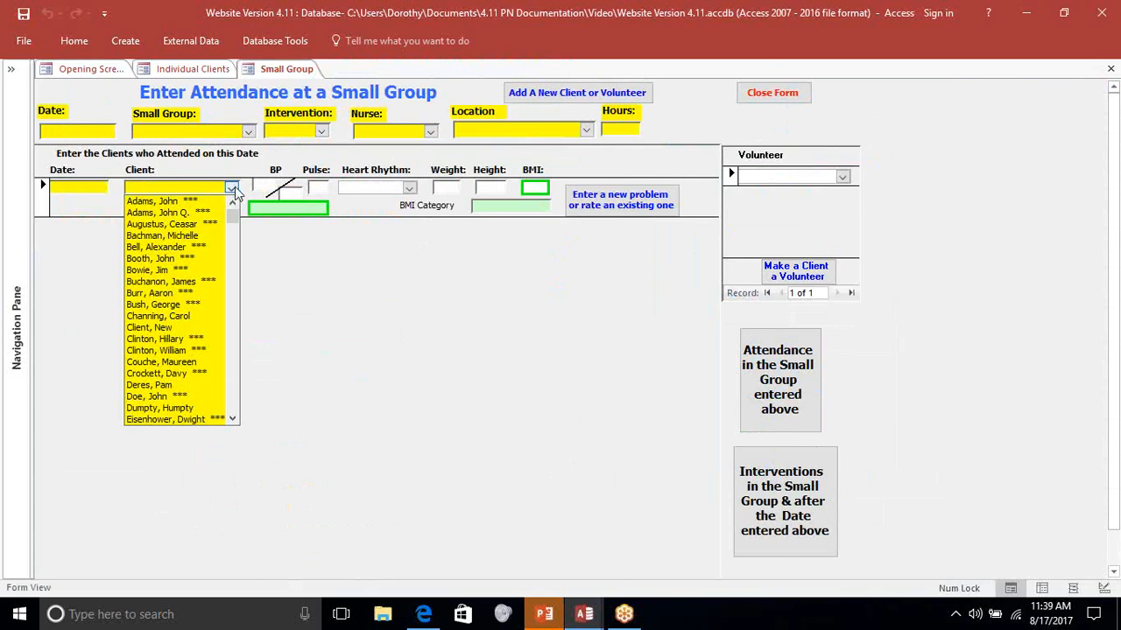
# - Look at the new client or volunteer entry form from the small group form and close it without entering data
pyautogui.click(540, 99)
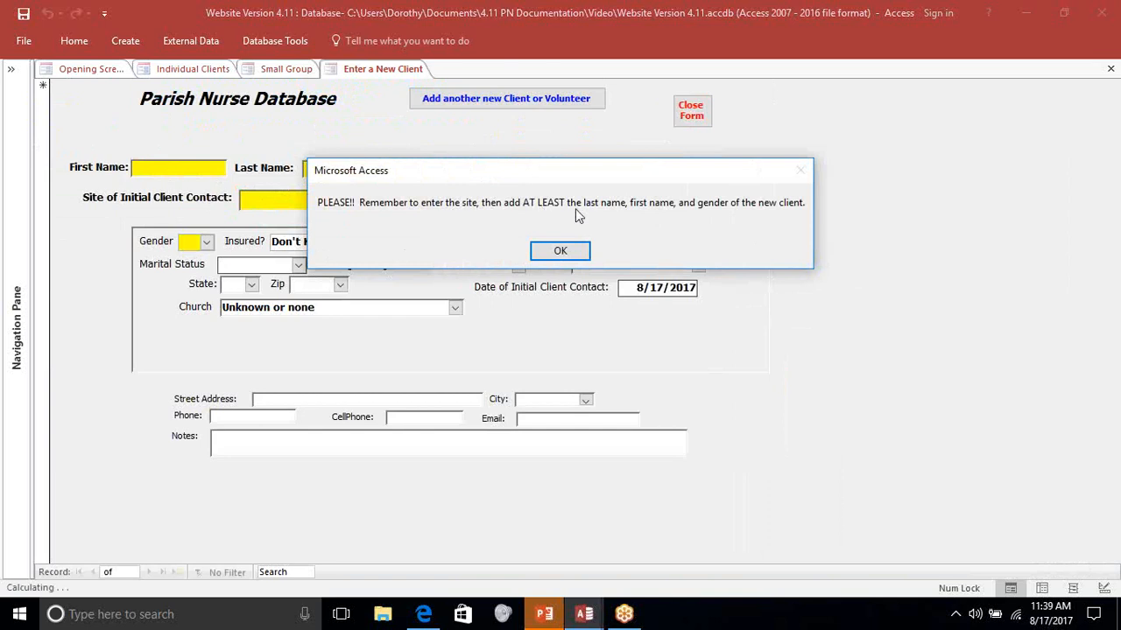
pyautogui.click(571, 250)
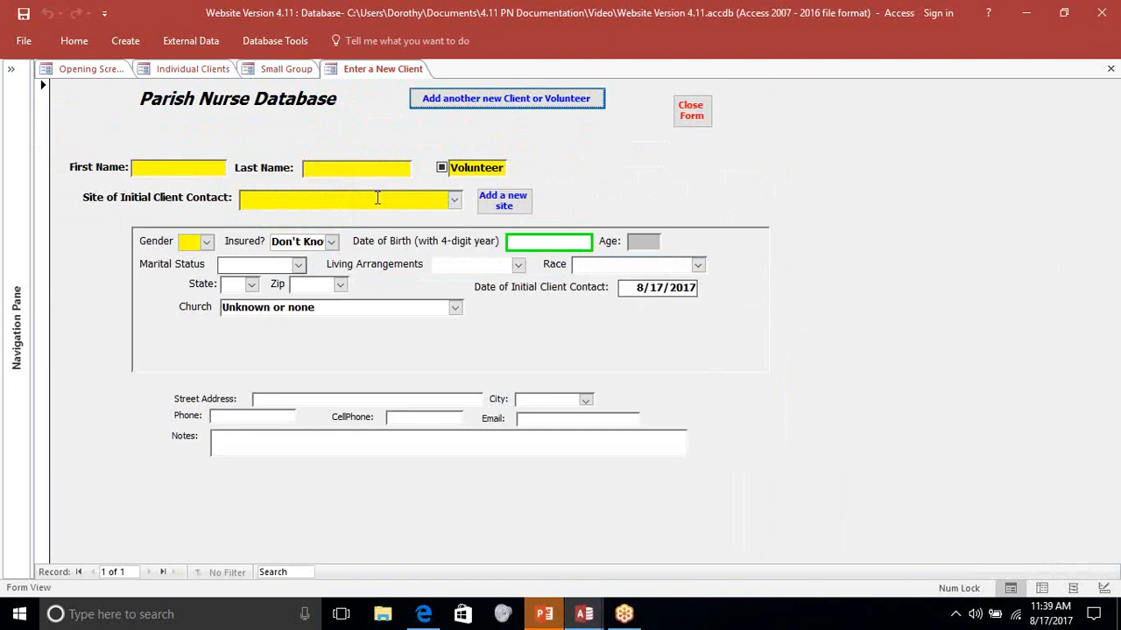
pyautogui.click(682, 117)
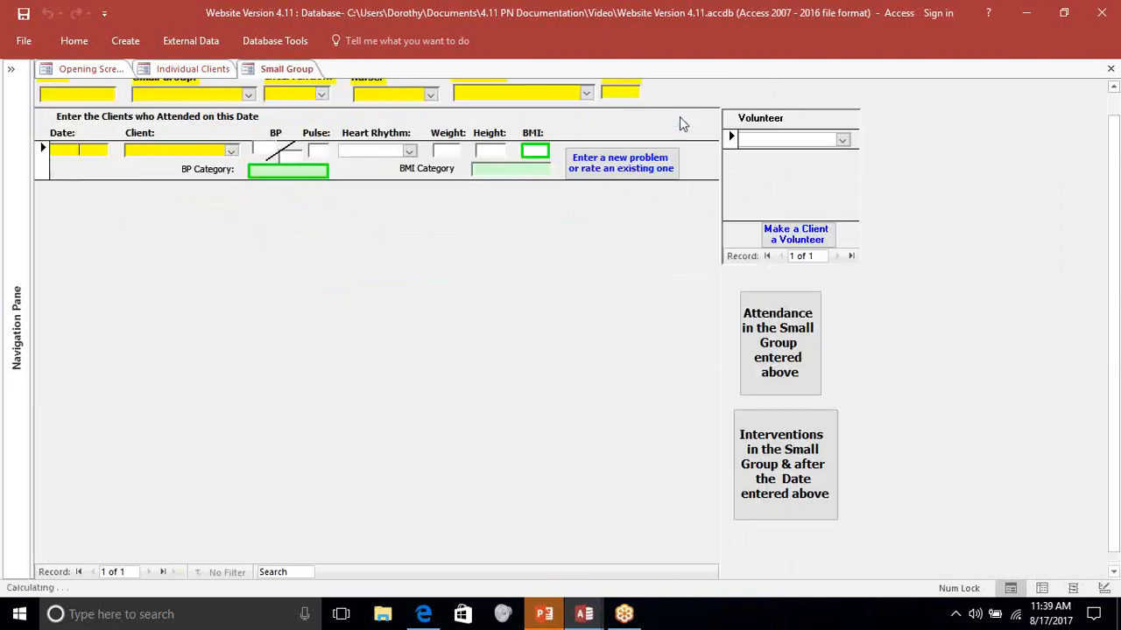
# - Check the small group form's client list again and close the form without recording attendance
pyautogui.click(232, 151)
pyautogui.click(366, 319)
pyautogui.moveTo(1113, 128); pyautogui.dragTo(1114, 90)
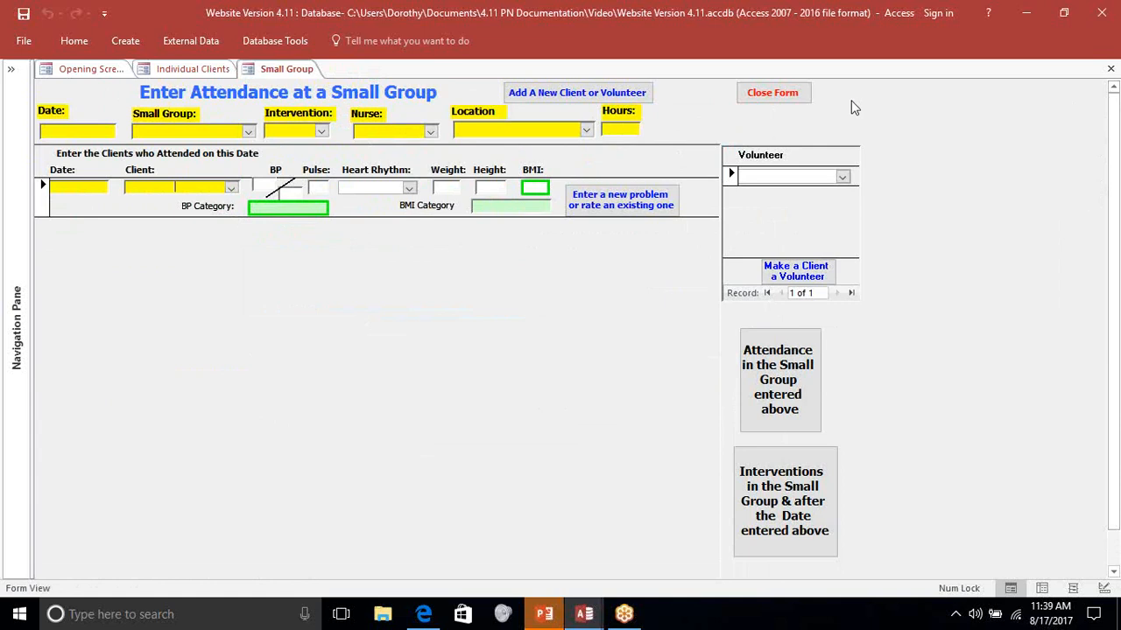
pyautogui.click(798, 96)
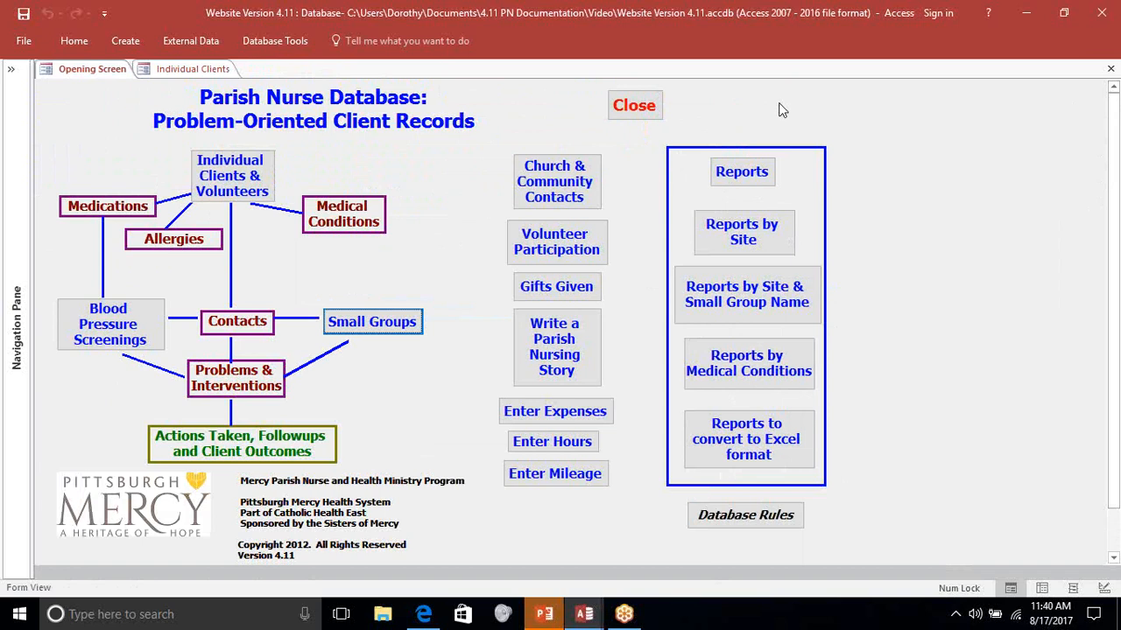
# - Open the Summary of All Contacts in Time Frame report and examine its client totals and small group attendance
pyautogui.click(745, 173)
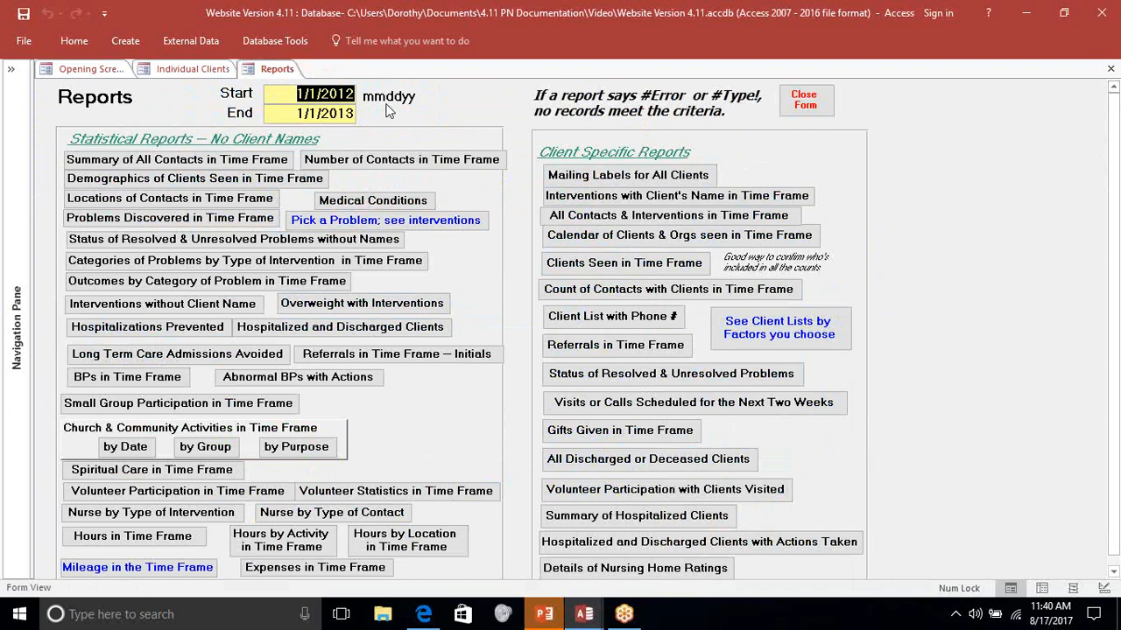
pyautogui.click(355, 115)
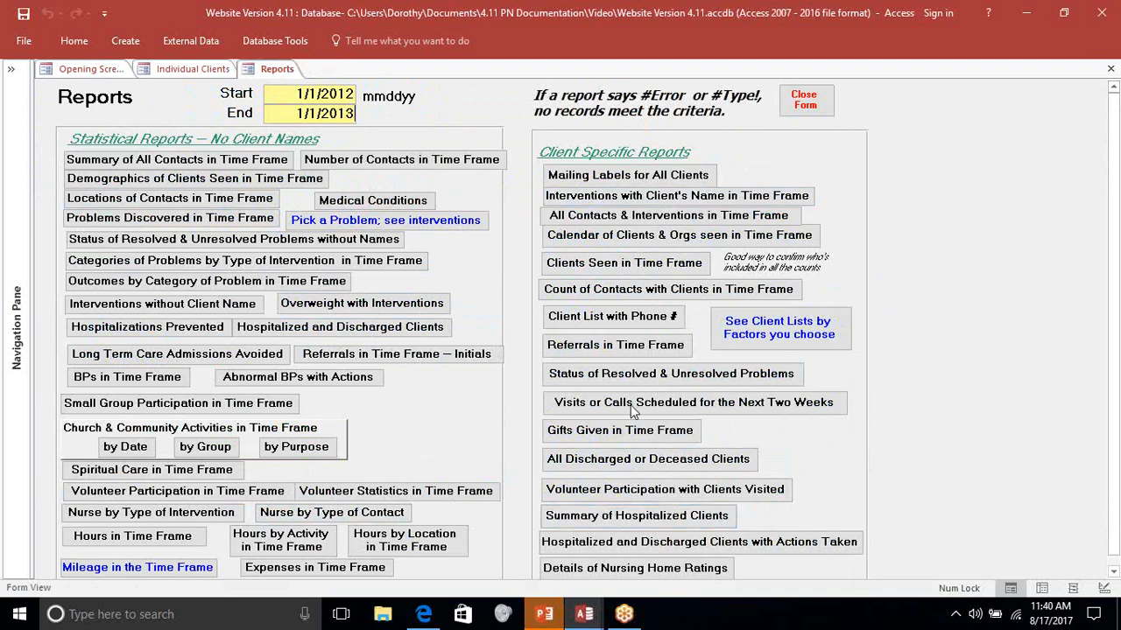
pyautogui.click(214, 165)
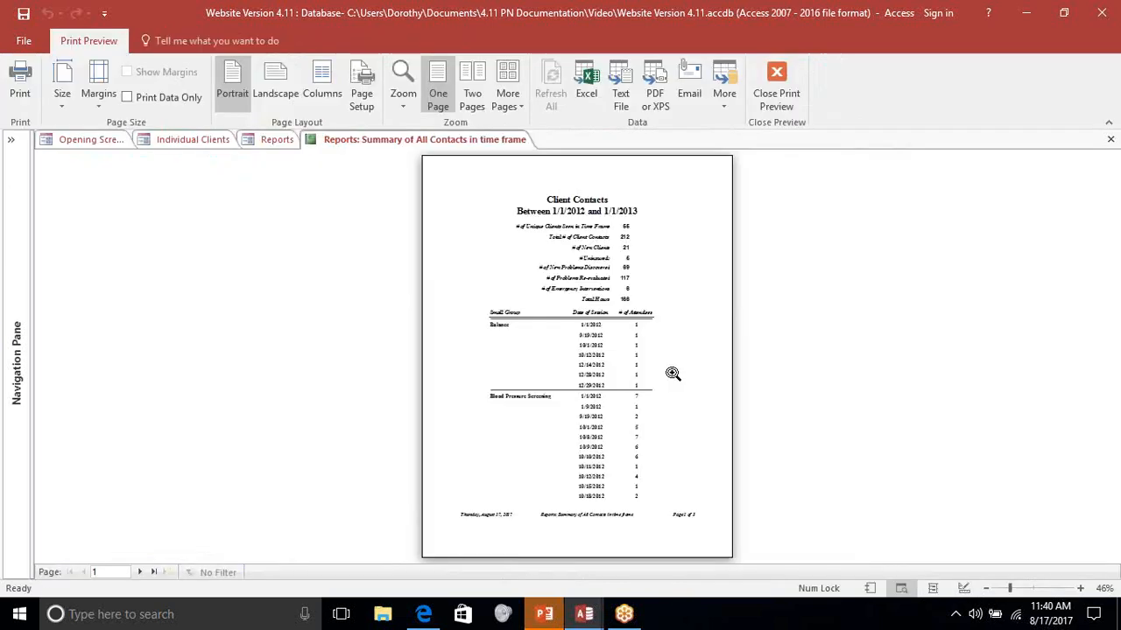
pyautogui.click(672, 374)
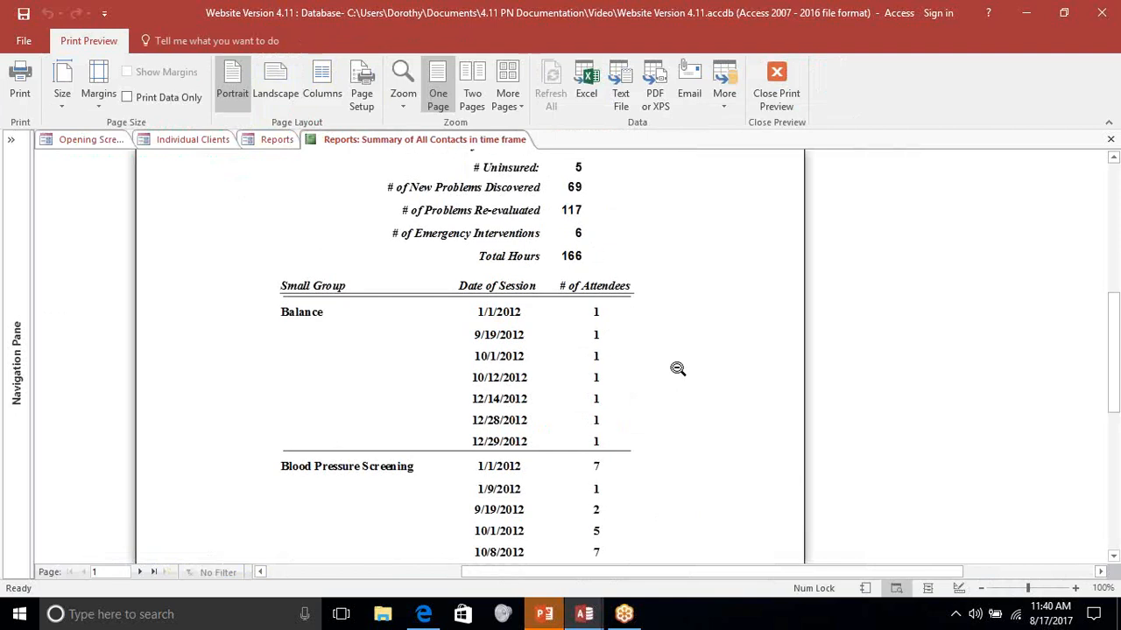
pyautogui.scroll(3, 678, 369)
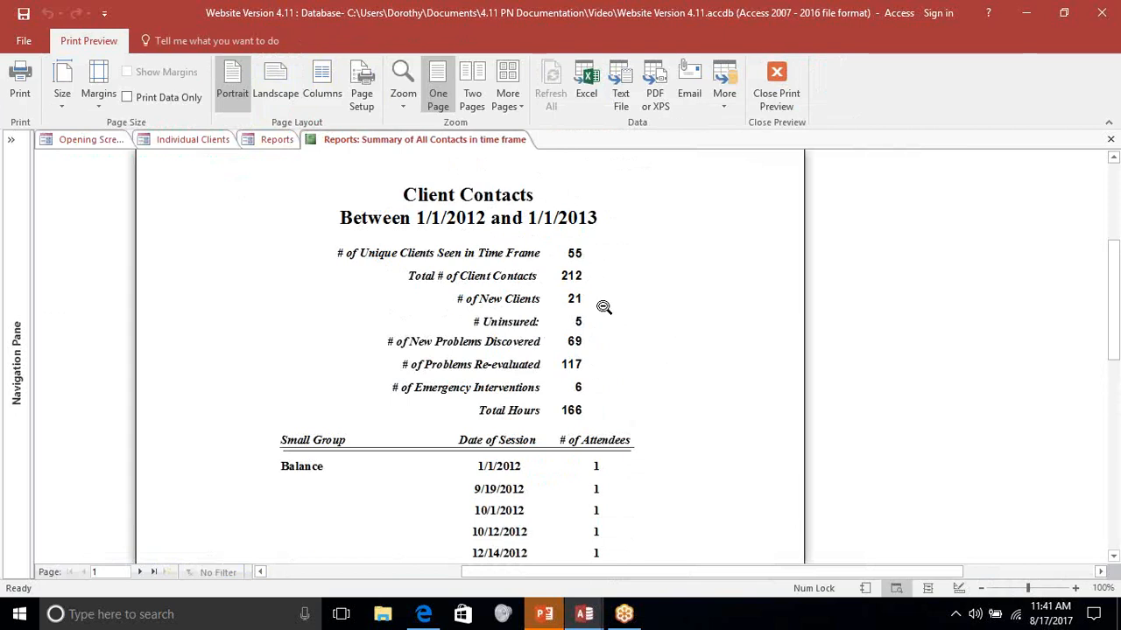
pyautogui.scroll(-1, 604, 403)
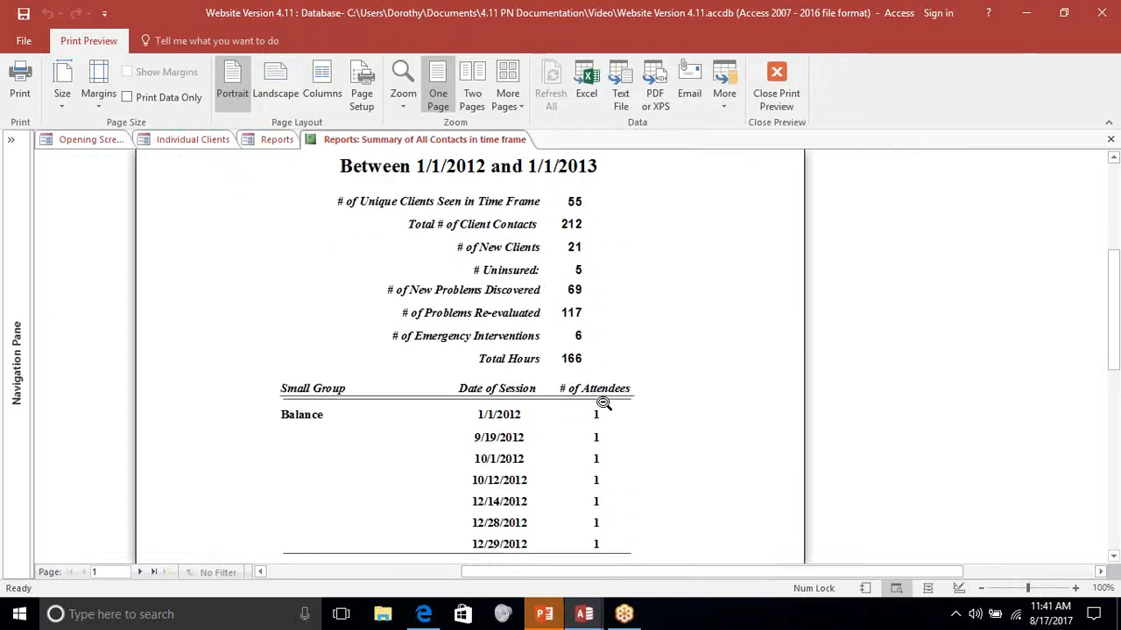
pyautogui.scroll(-4, 604, 403)
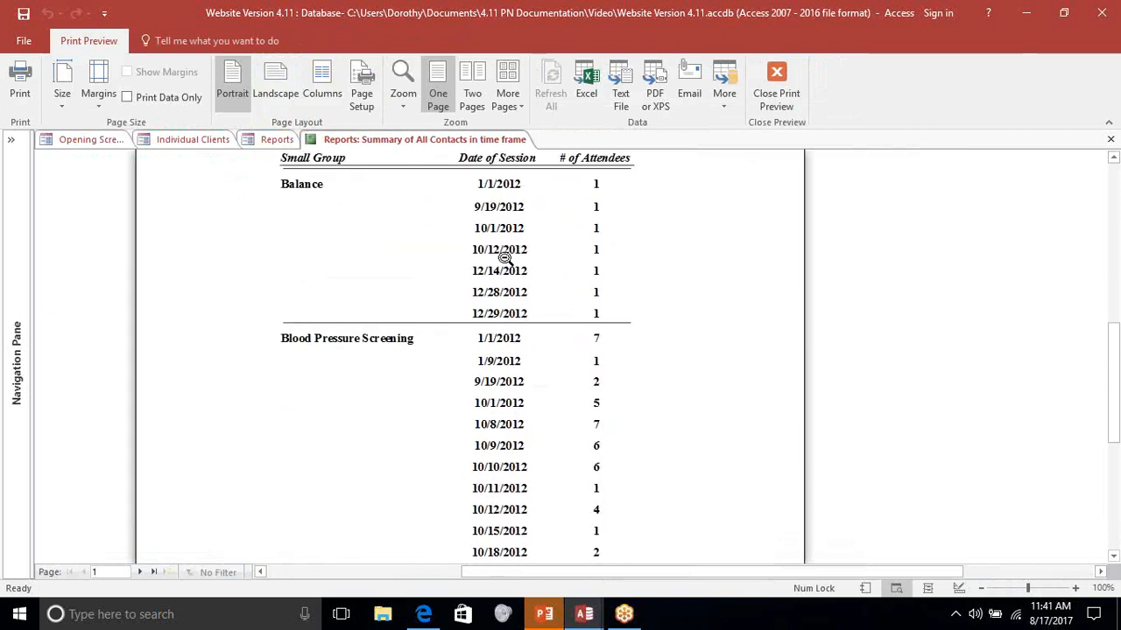
# - Examine the rest of the Summary of All Contacts report through page 3, including small group and organization attendance
pyautogui.scroll(-3, 623, 383)
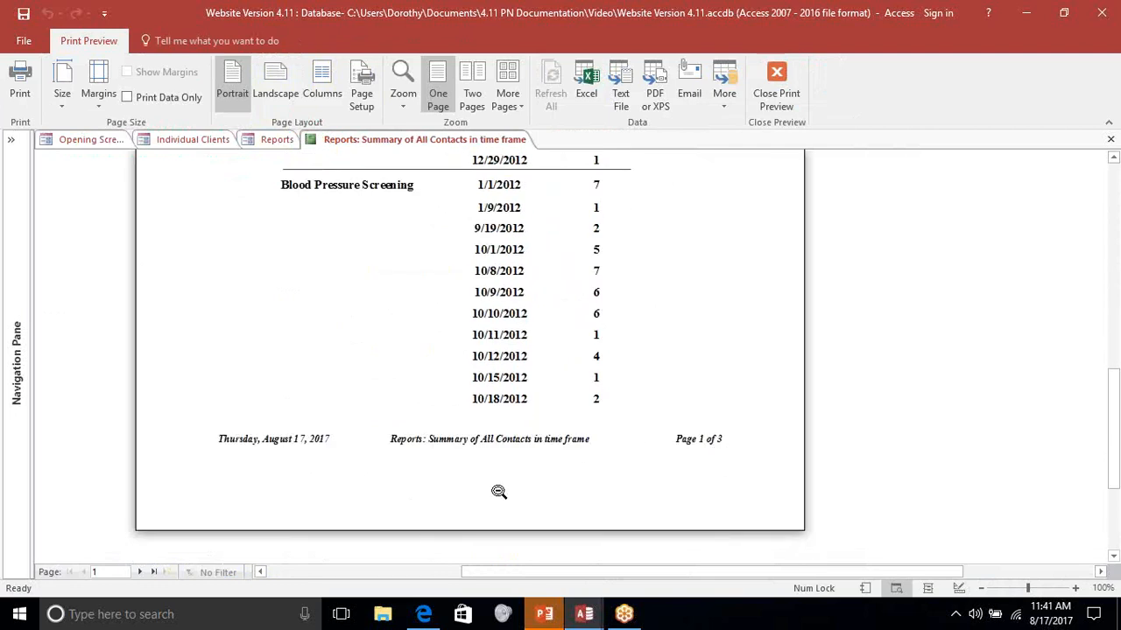
pyautogui.click(141, 572)
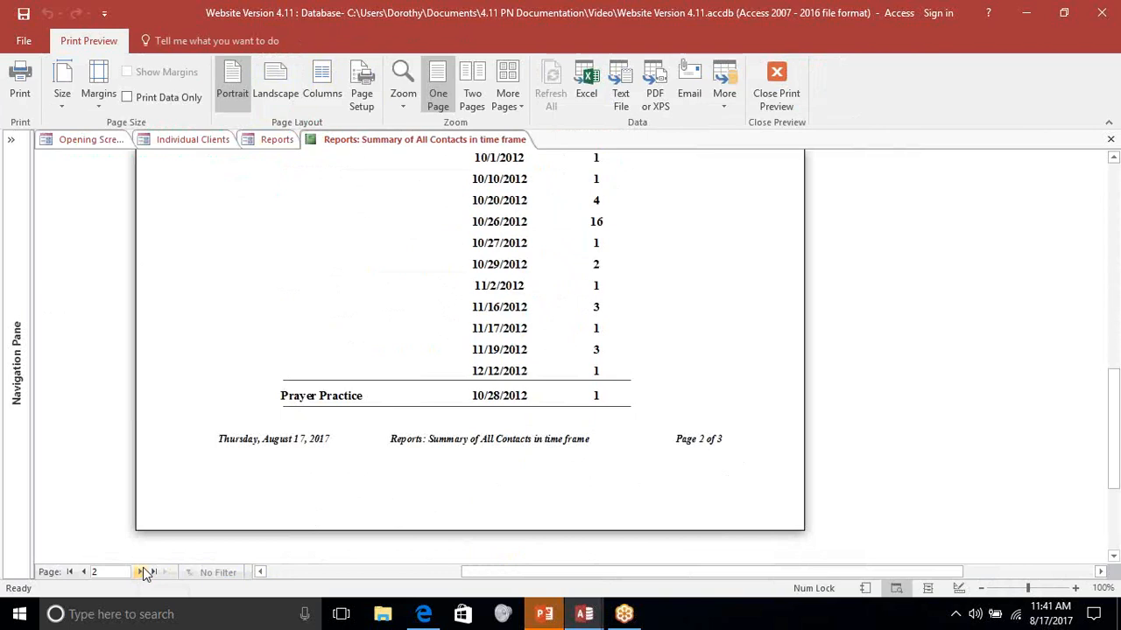
pyautogui.scroll(6, 701, 421)
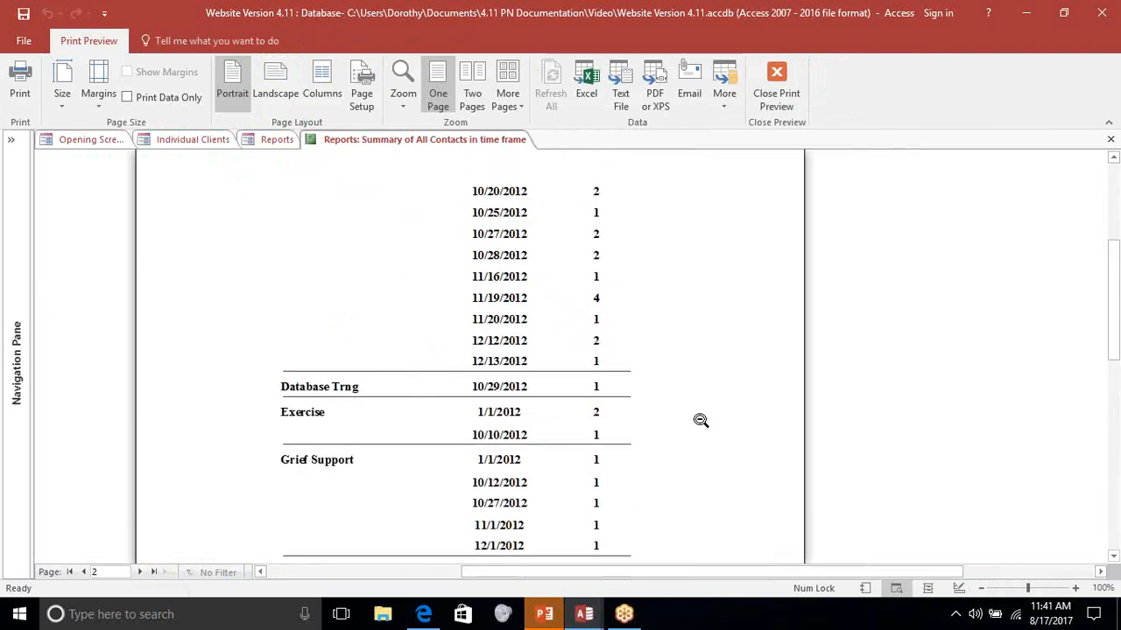
pyautogui.scroll(-3, 700, 420)
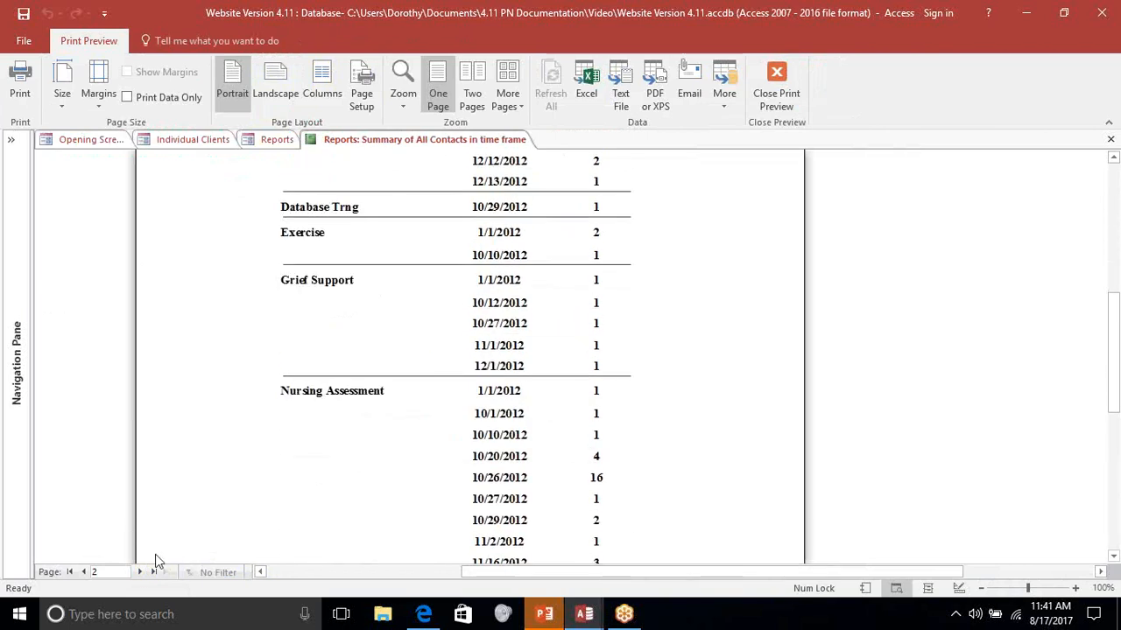
pyautogui.click(140, 571)
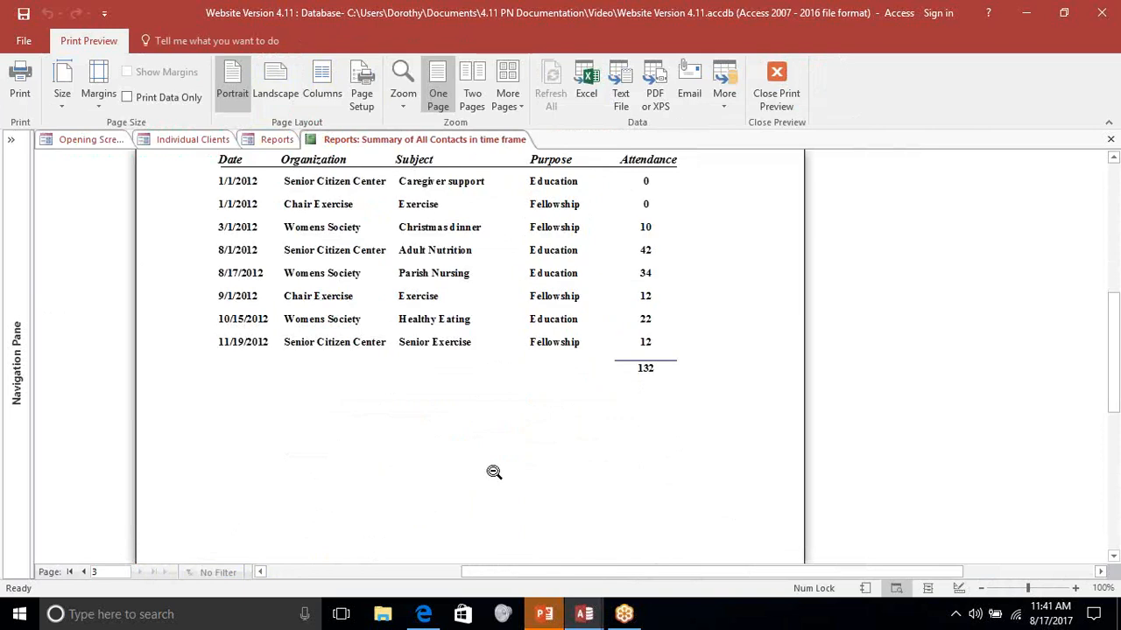
pyautogui.scroll(4, 507, 467)
pyautogui.scroll(3, 507, 467)
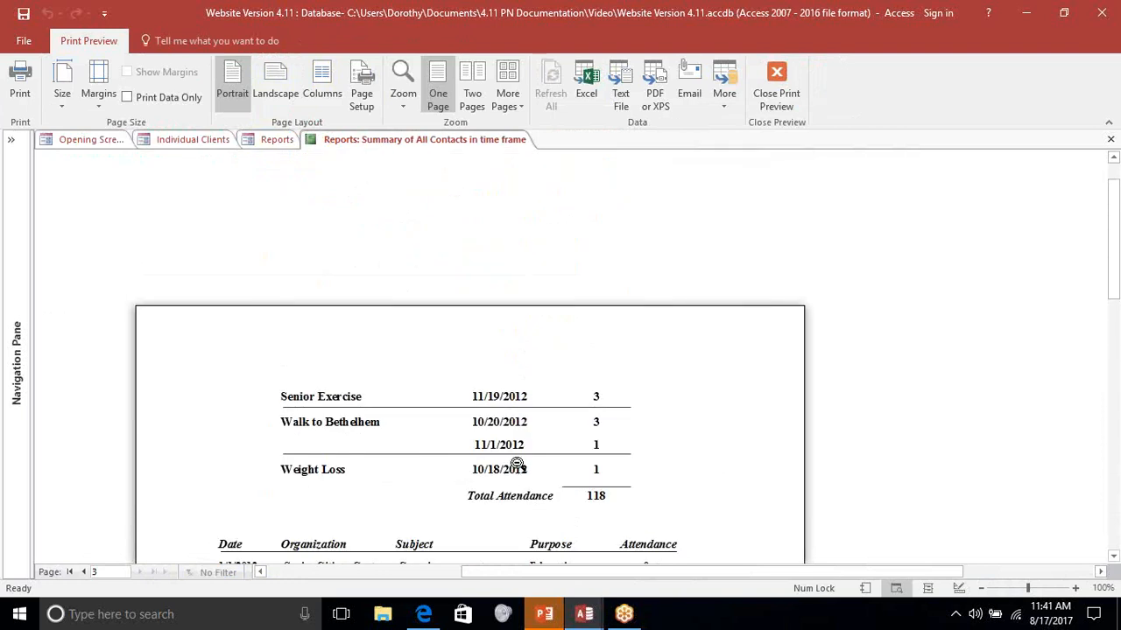
pyautogui.scroll(-2, 731, 341)
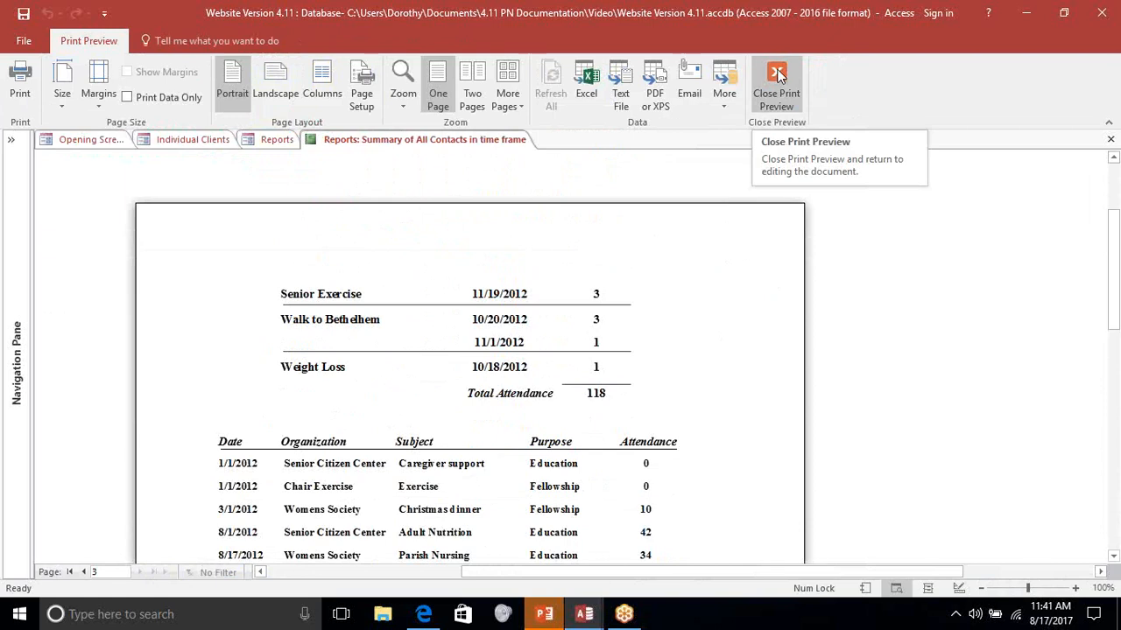
pyautogui.scroll(-1, 668, 253)
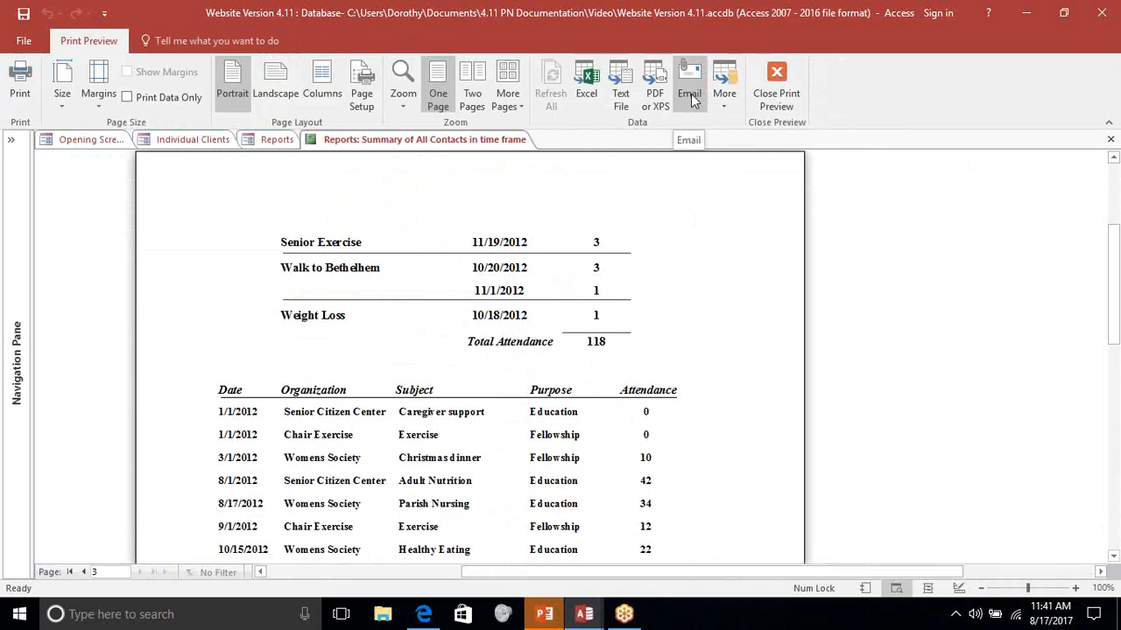
# - Look at the export formats offered for the summary report, including Word RTF File, and close the report without exporting
pyautogui.rightClick(722, 245)
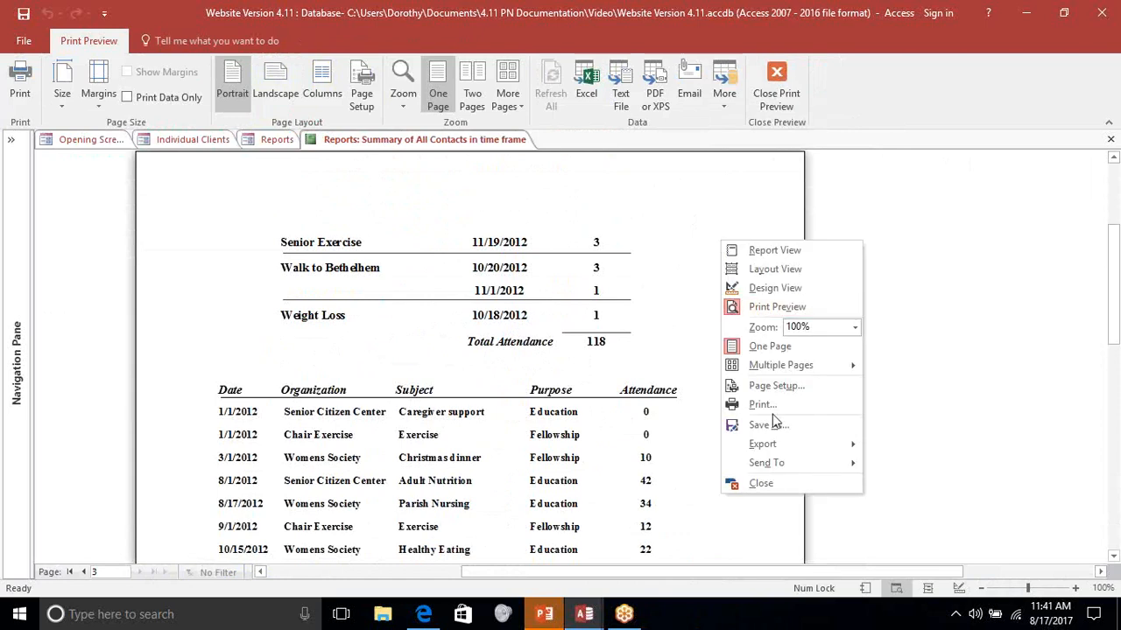
pyautogui.moveTo(769, 445)
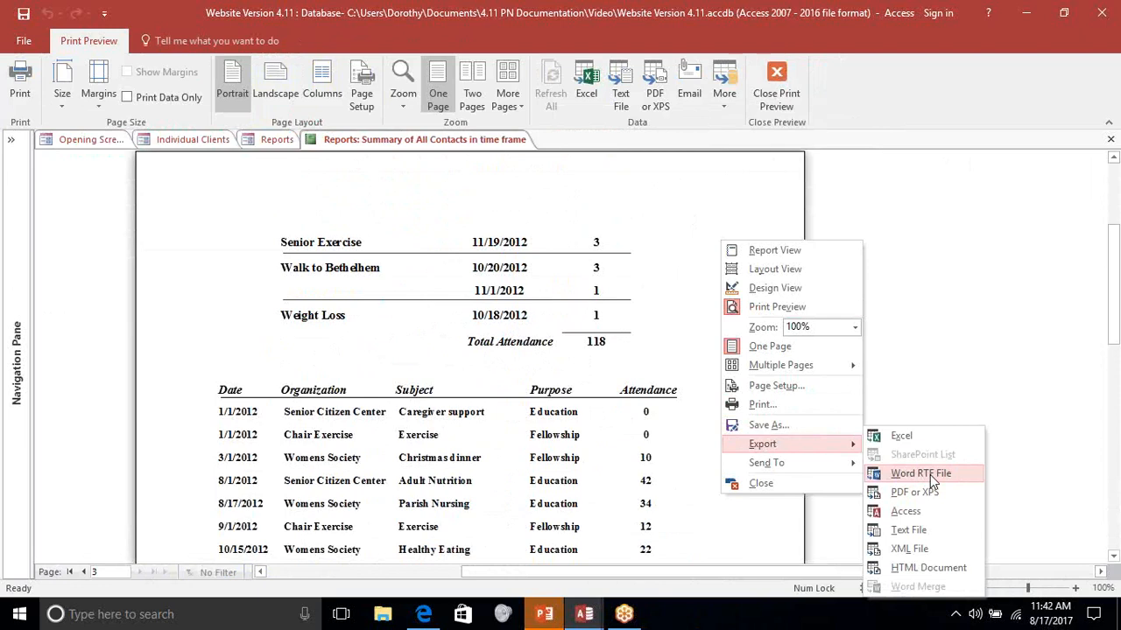
pyautogui.click(771, 210)
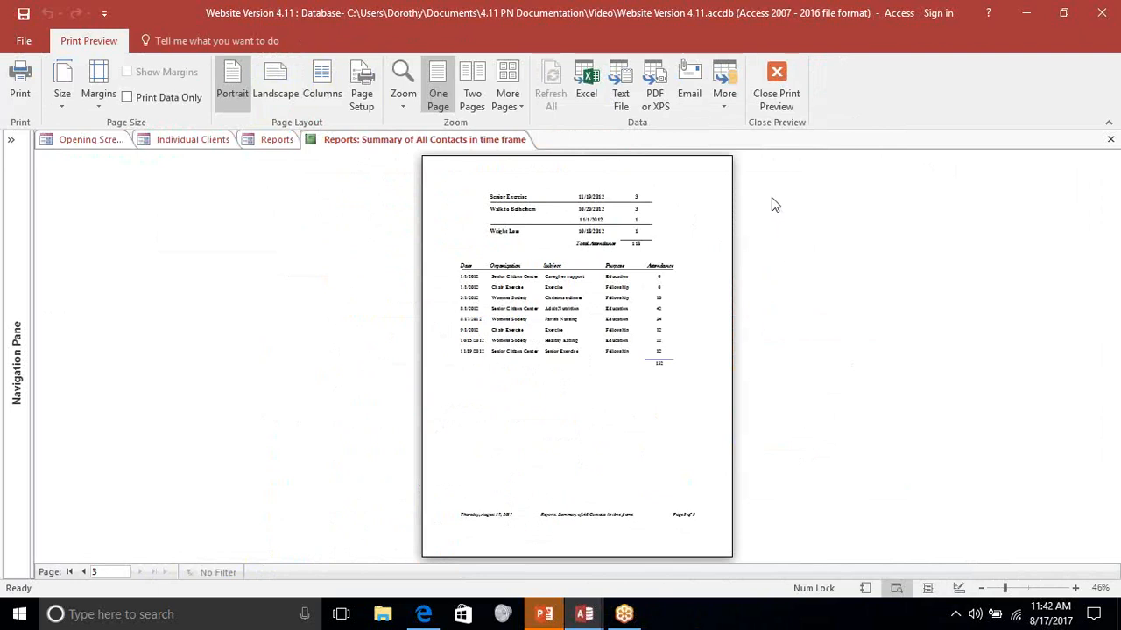
pyautogui.click(776, 84)
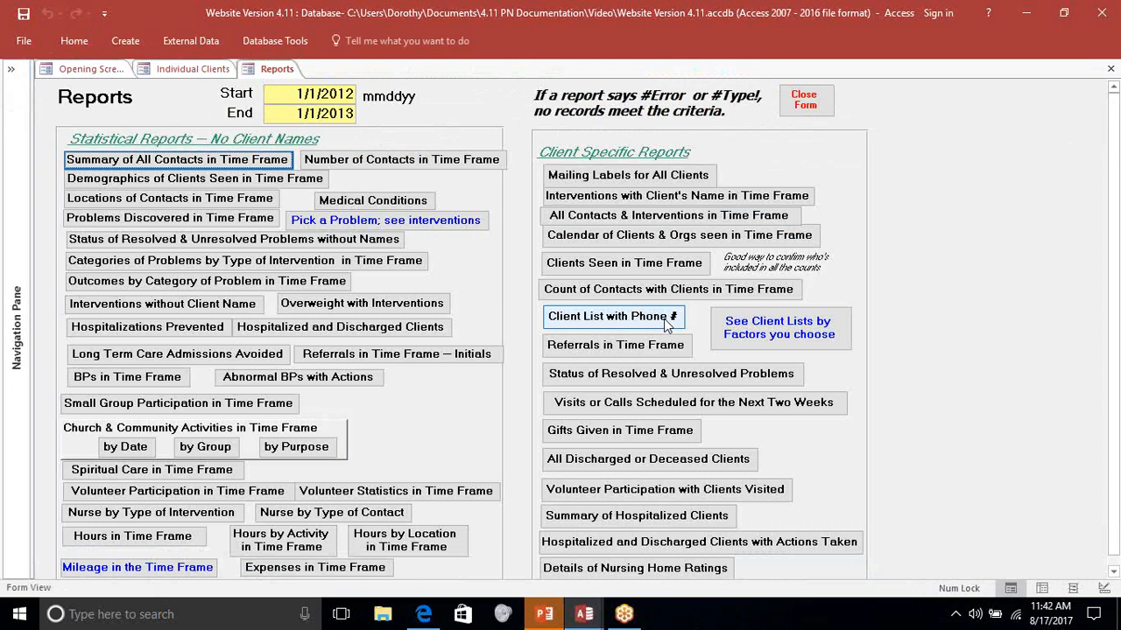
# - Open the Interventions without Client Name report, examine the problems, assessments and comments on its first four pages, and close it
pyautogui.click(233, 311)
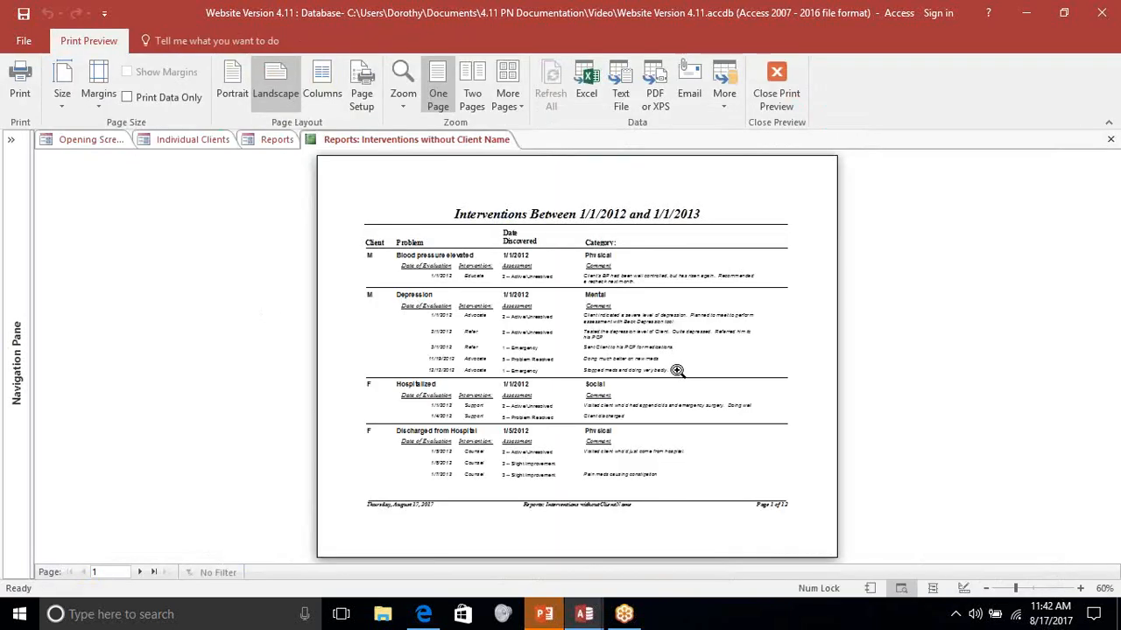
pyautogui.click(677, 371)
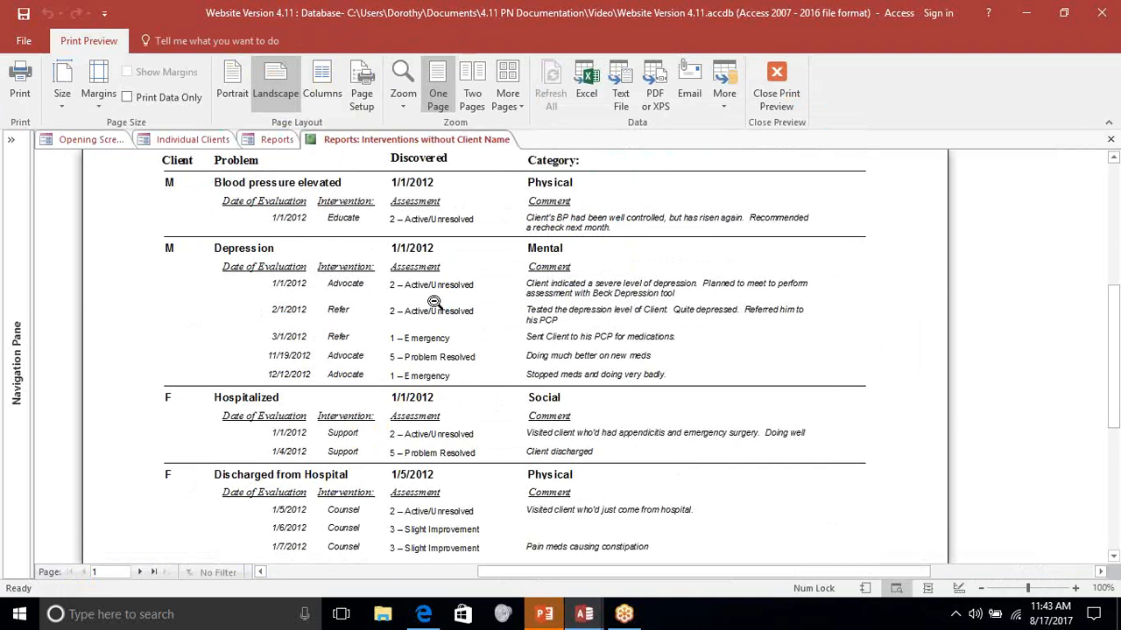
pyautogui.scroll(-3, 461, 451)
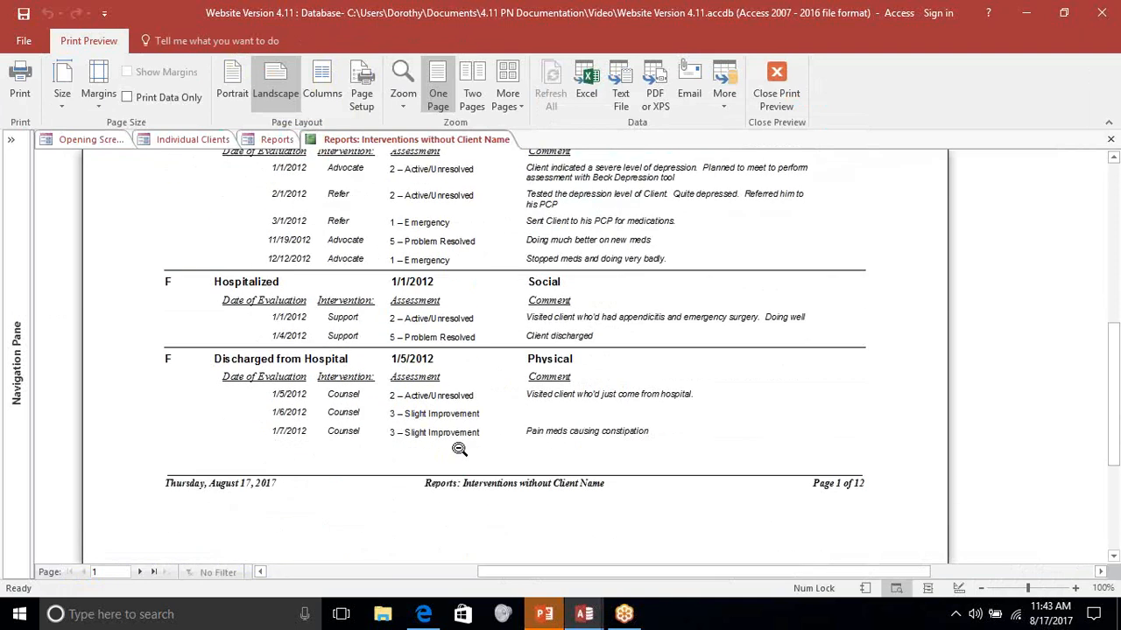
pyautogui.click(140, 571)
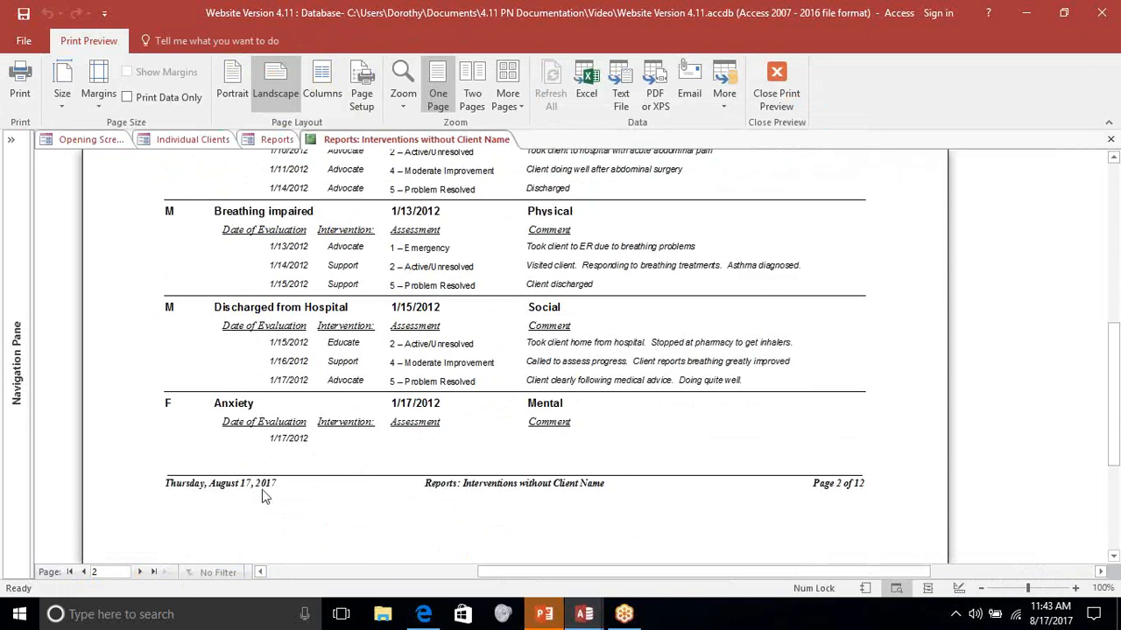
pyautogui.click(138, 572)
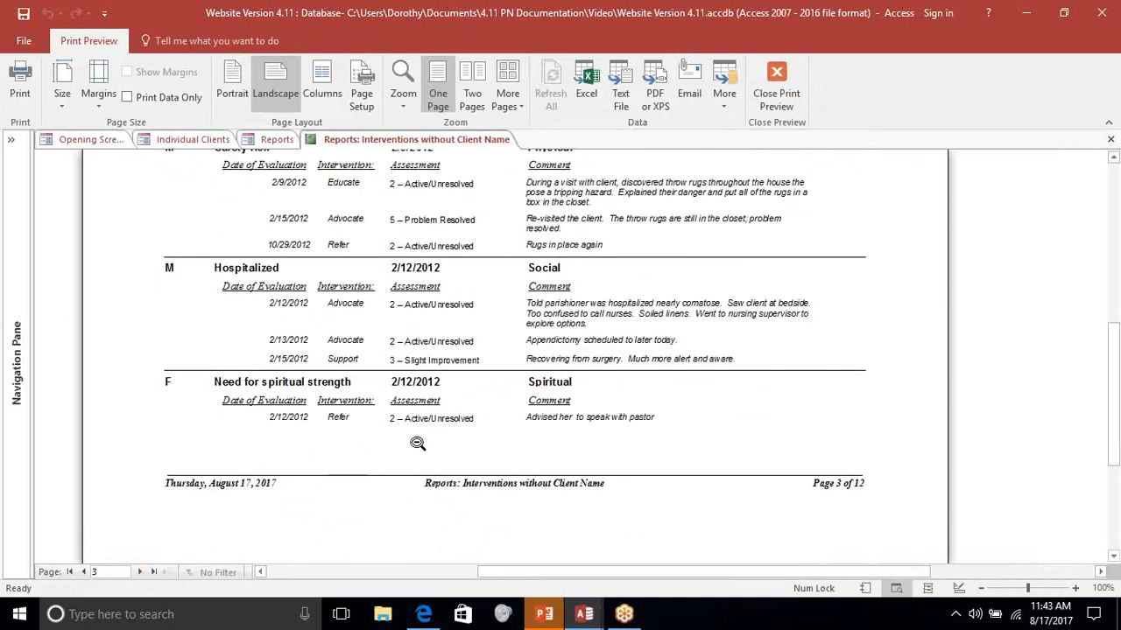
pyautogui.scroll(3, 417, 443)
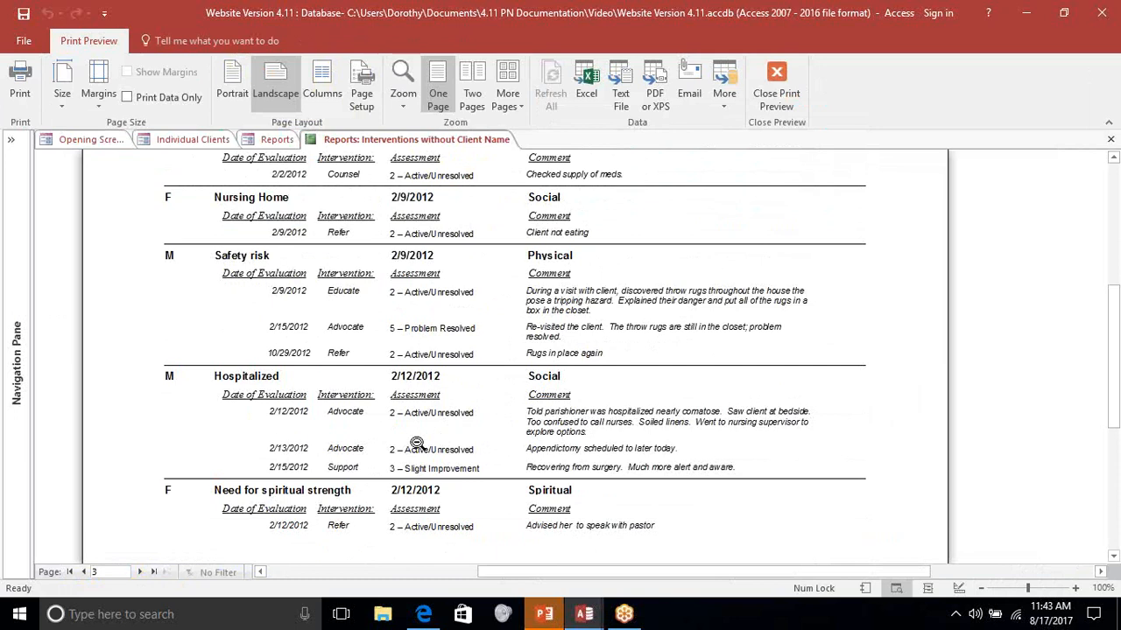
pyautogui.scroll(2, 417, 444)
pyautogui.scroll(-2, 416, 444)
pyautogui.click(138, 573)
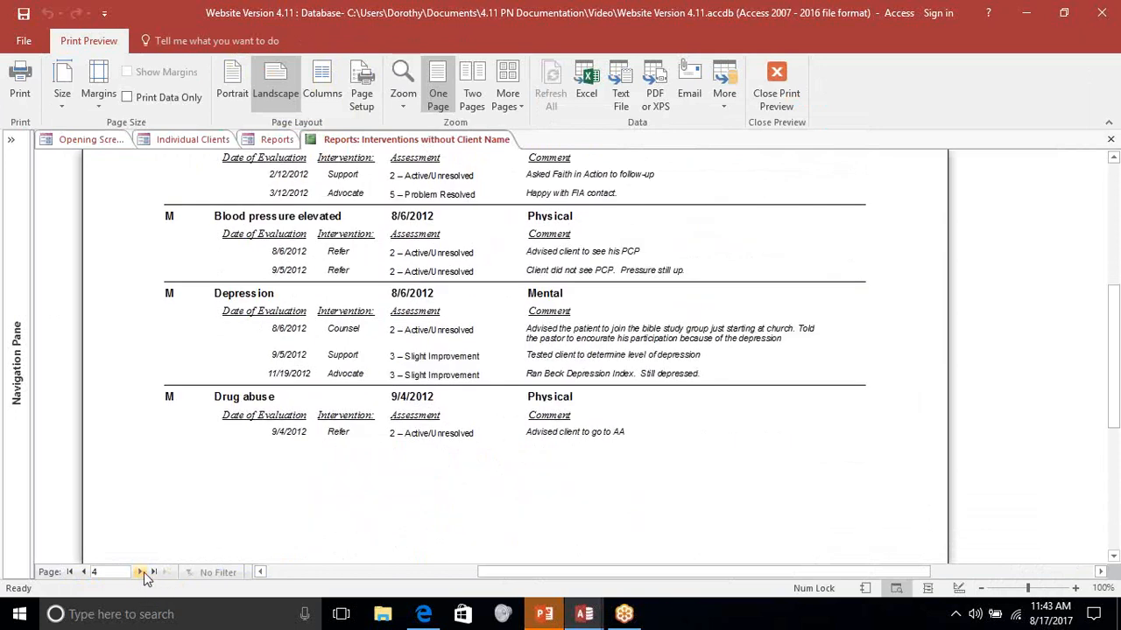
pyautogui.scroll(1, 362, 463)
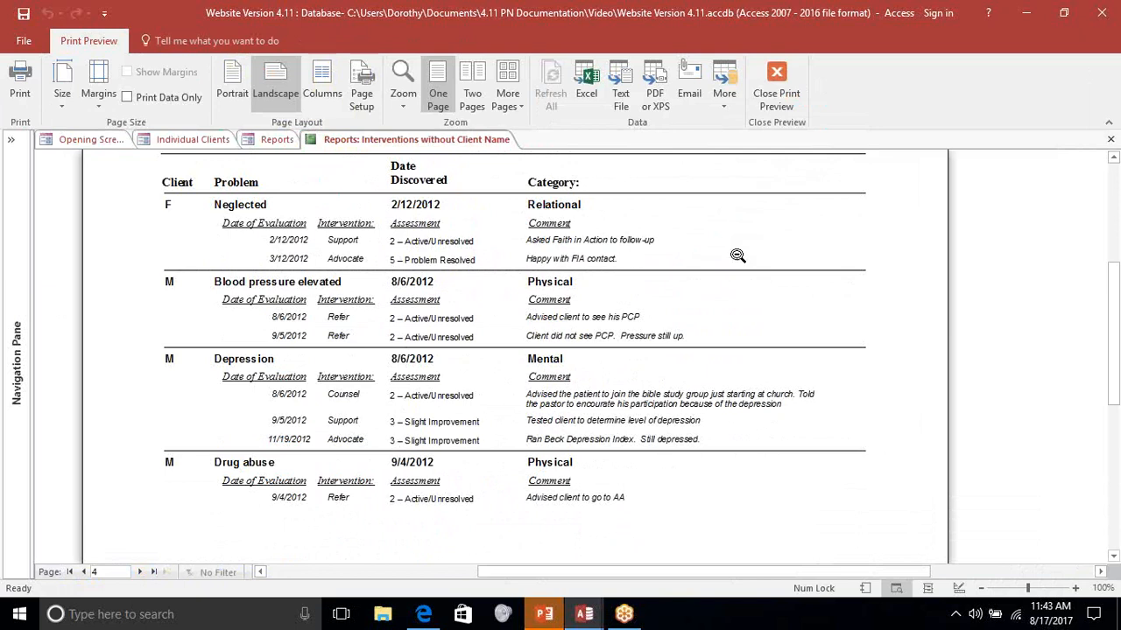
pyautogui.click(775, 77)
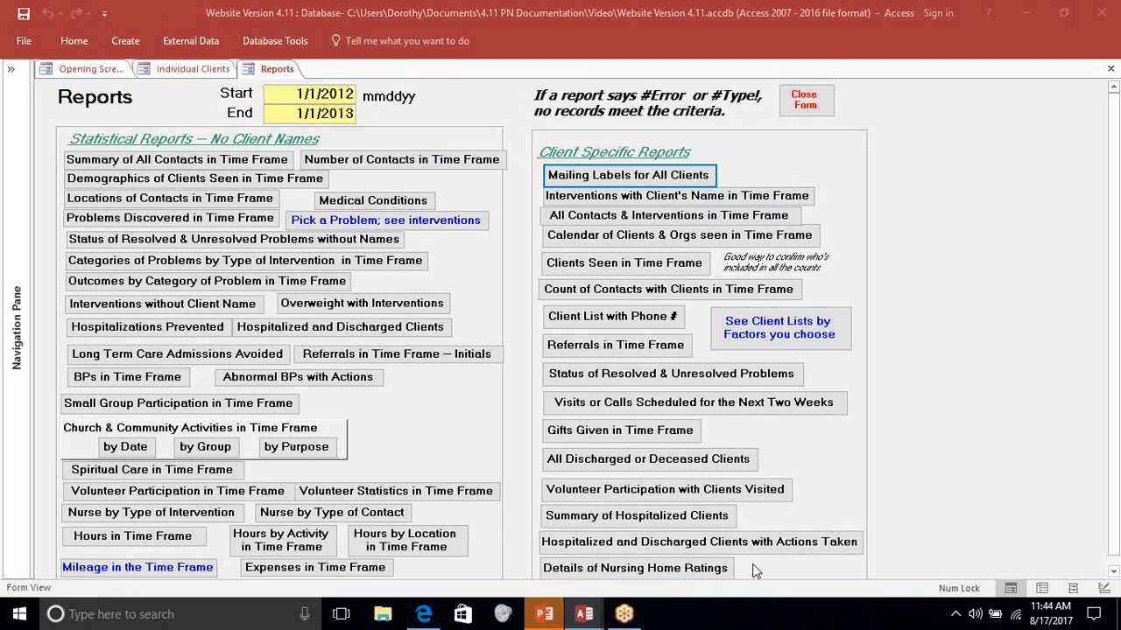
# - Generate mailing labels for all clients, starting at label 8 on the sheet
pyautogui.click(682, 176)
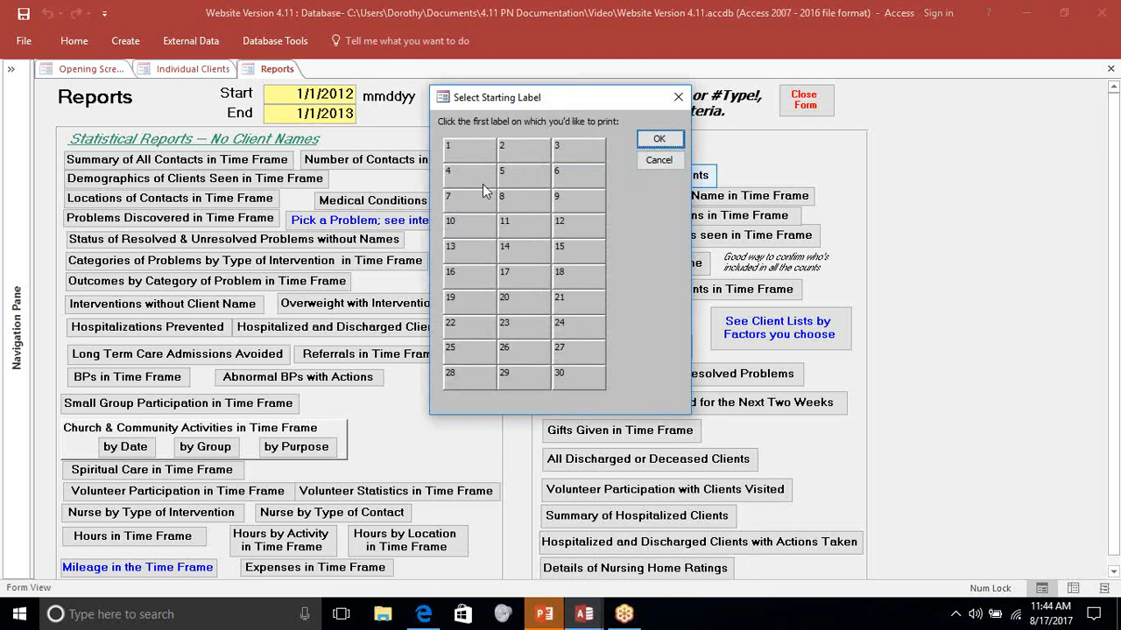
pyautogui.click(505, 202)
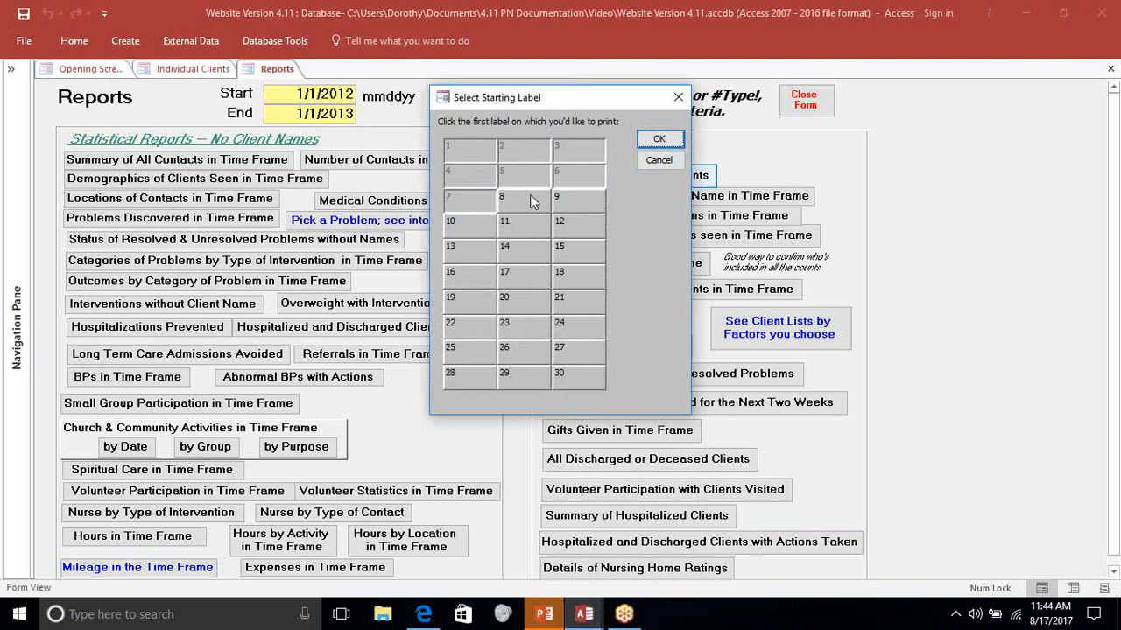
pyautogui.click(657, 142)
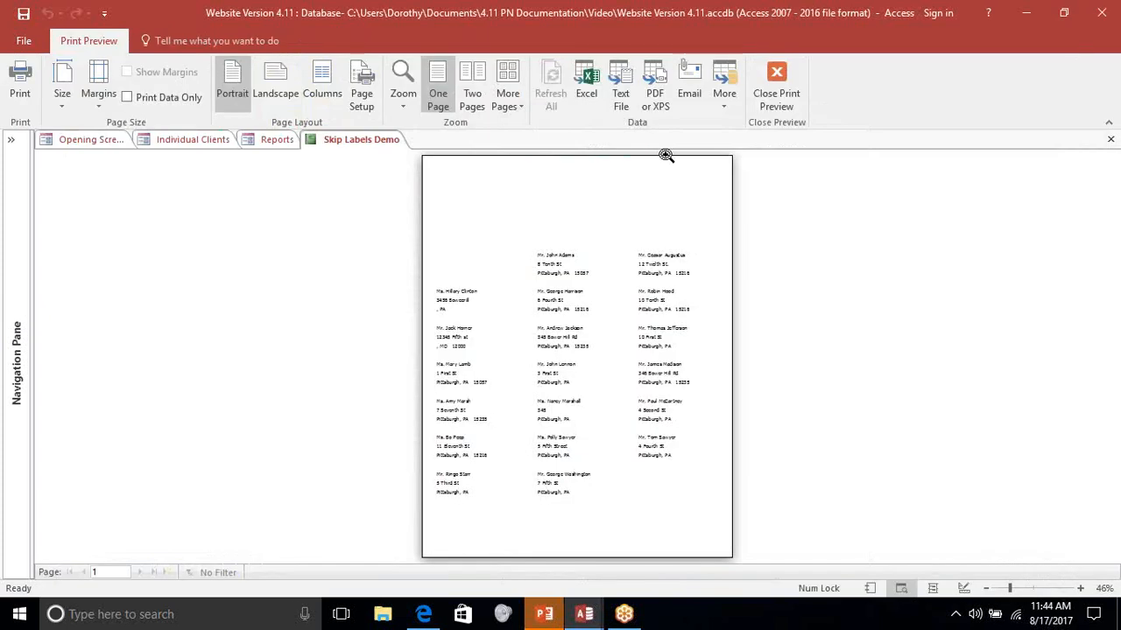
# - Examine the client mailing labels at full size, including the skipped label positions, and close the preview
pyautogui.click(664, 156)
pyautogui.scroll(-5, 718, 283)
pyautogui.scroll(-2, 718, 283)
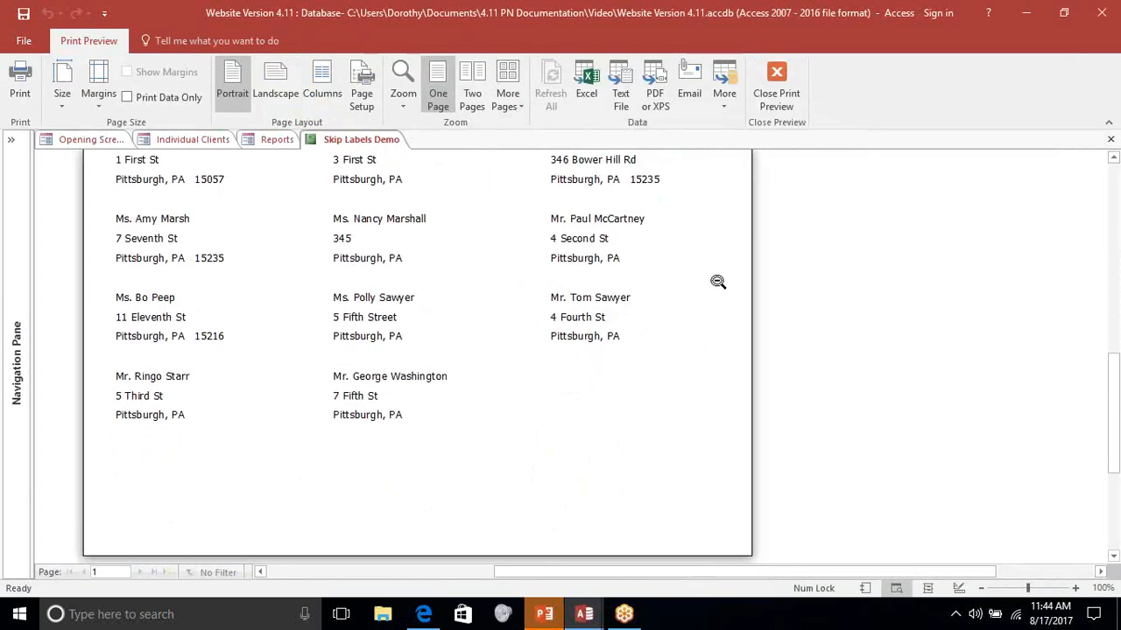
pyautogui.scroll(5, 717, 283)
pyautogui.scroll(3, 718, 283)
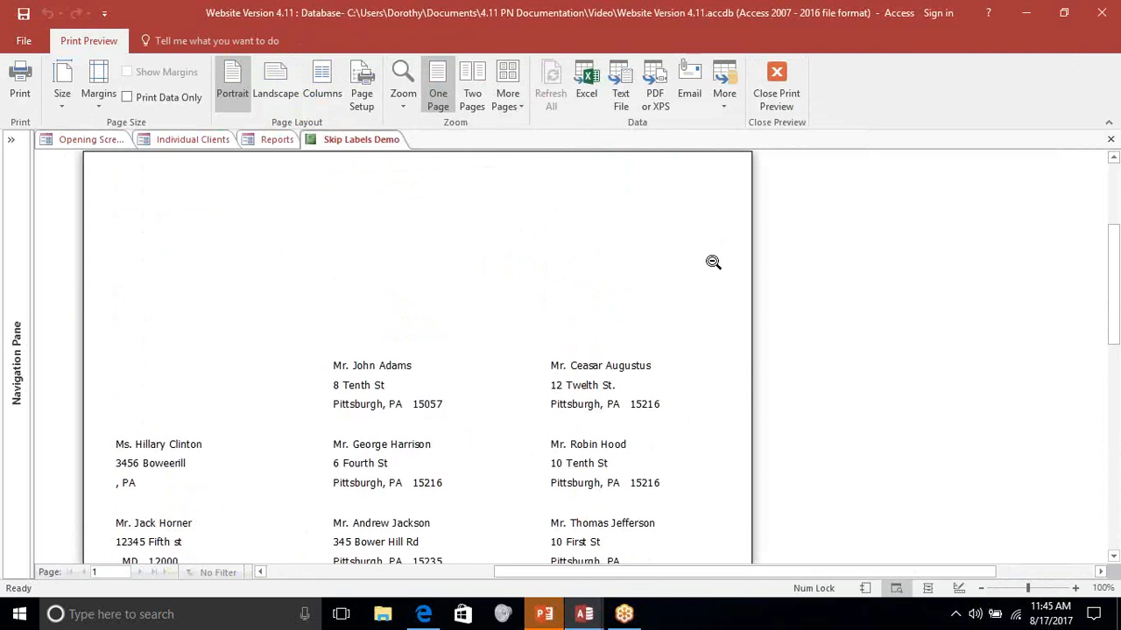
pyautogui.click(774, 74)
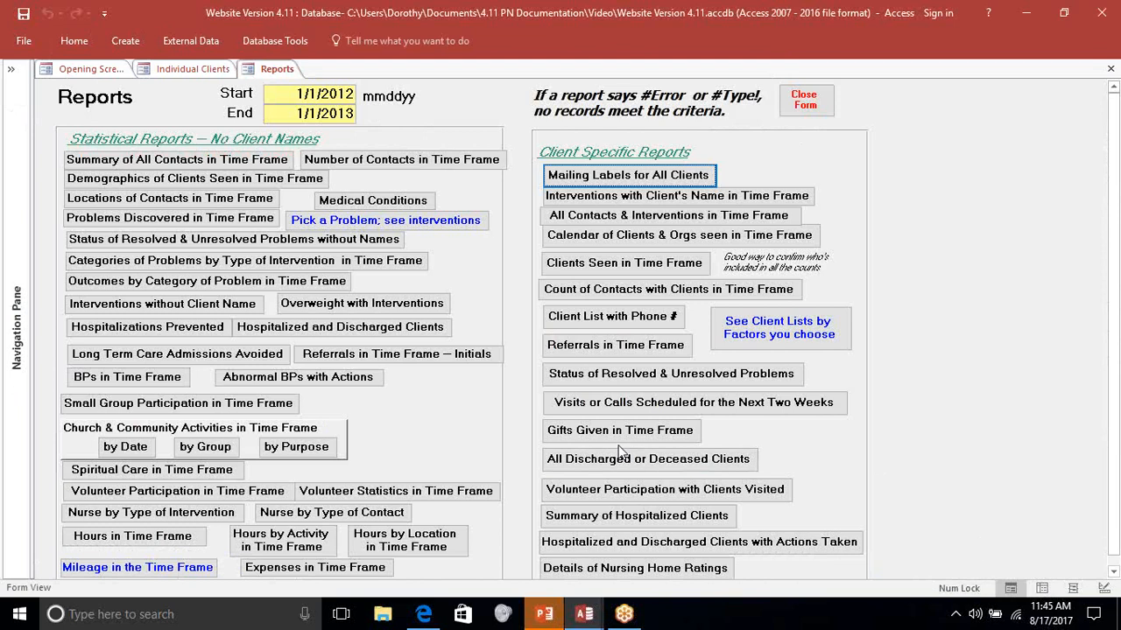
# - Close the Reports form and switch to the PowerPoint slide with the program's contact details
pyautogui.click(805, 103)
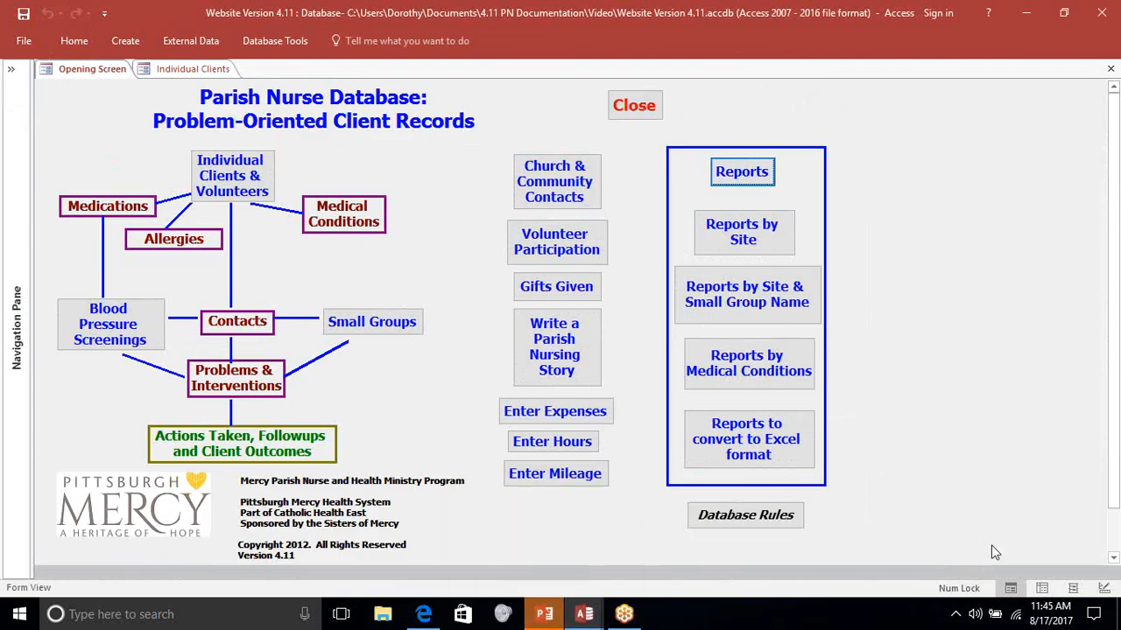
pyautogui.hotkey('alt', 'Tab')
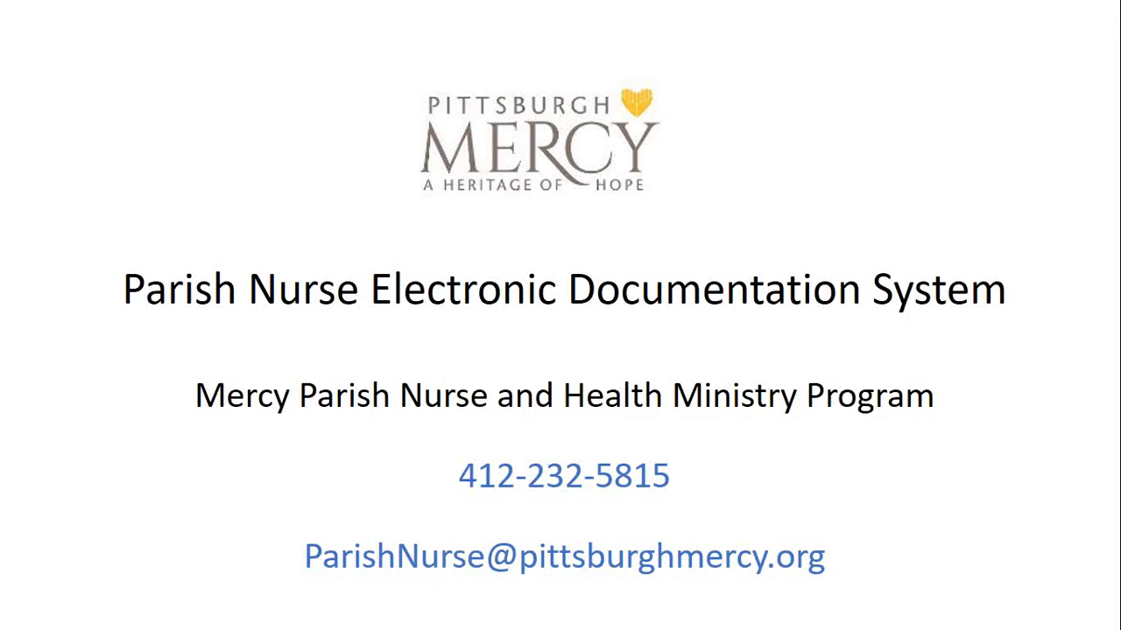